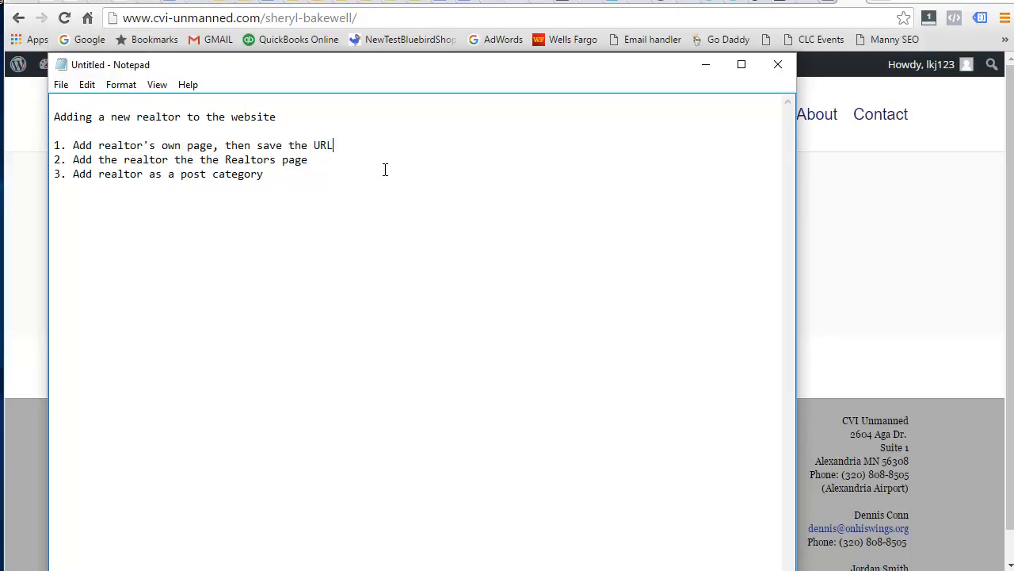
Move the Notepad window holding the three-step realtor checklist lower on screen.
{"action": "left_click_drag", "start_coordinate": [382, 72], "coordinate": [2, 161]}
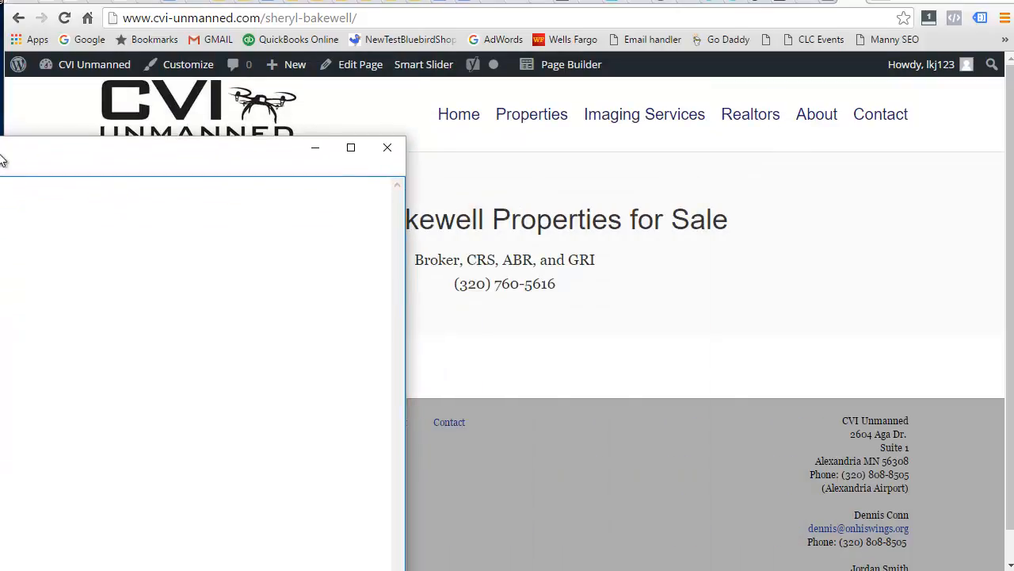
From the WordPress dashboard, open All Pages, then start a new page via New > Page.
{"action": "left_click", "coordinate": [846, 1]}
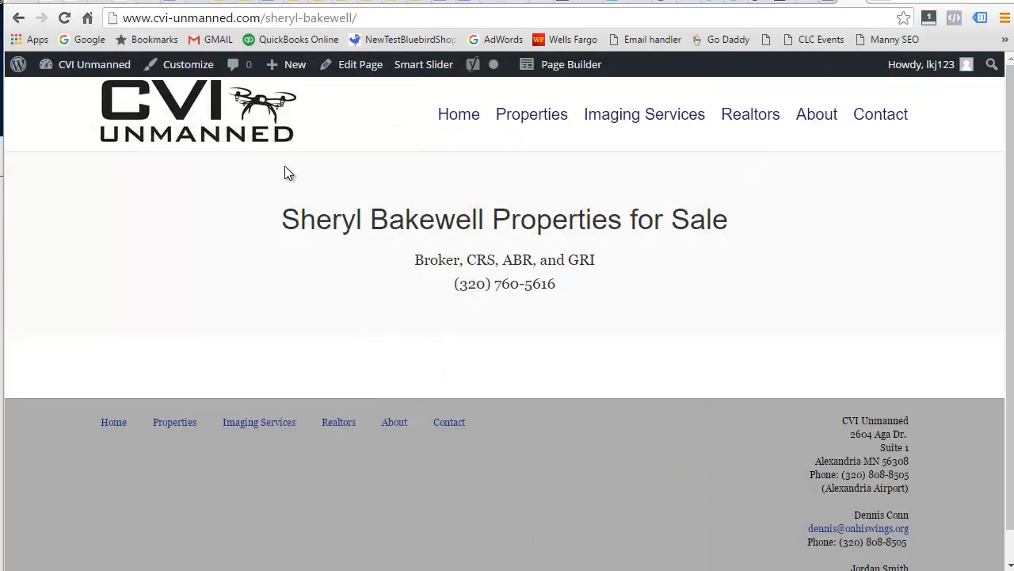
{"action": "mouse_move", "coordinate": [292, 67]}
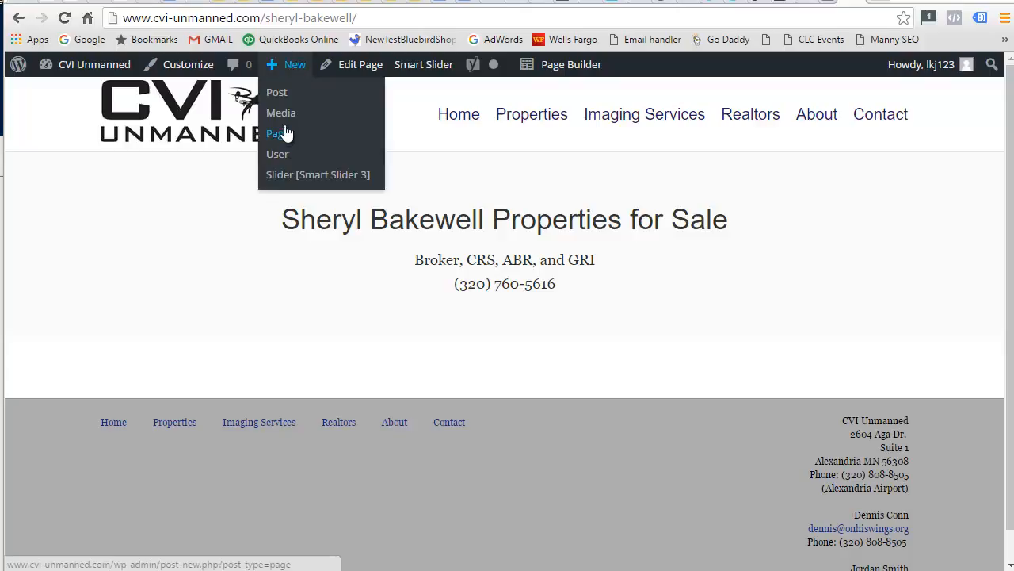
{"action": "mouse_move", "coordinate": [87, 65]}
{"action": "left_click", "coordinate": [66, 92]}
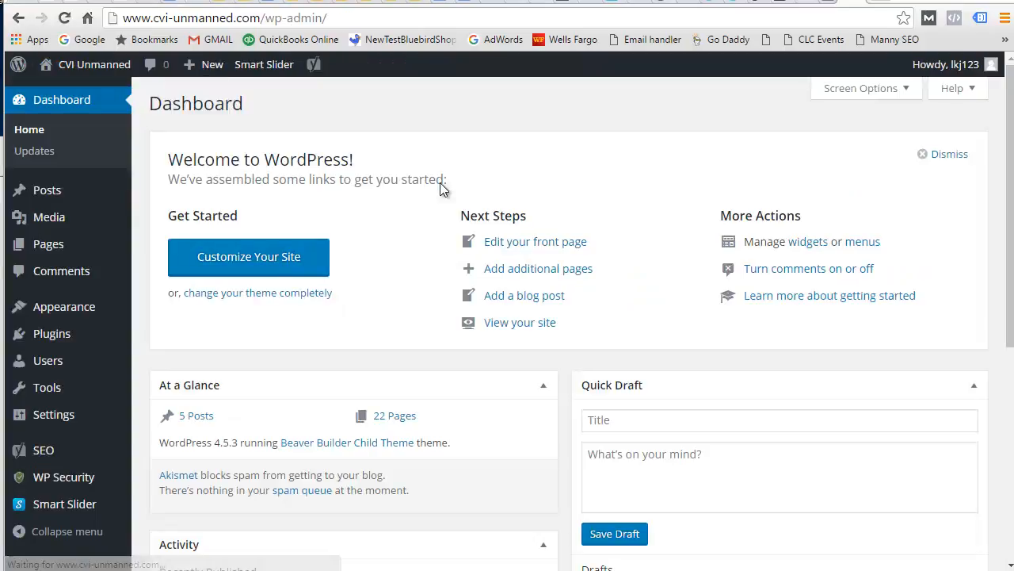
{"action": "mouse_move", "coordinate": [36, 243]}
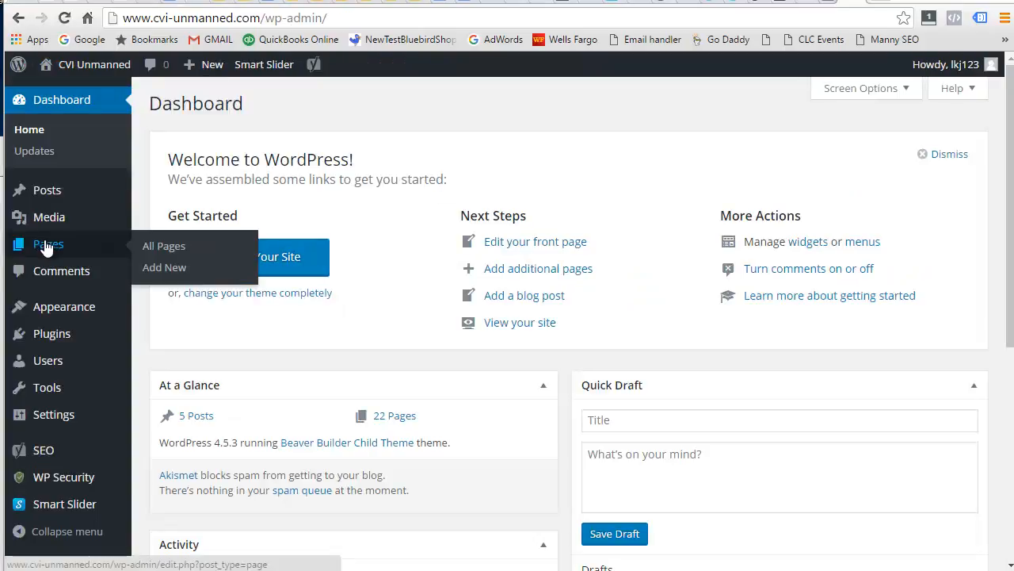
{"action": "left_click", "coordinate": [164, 246]}
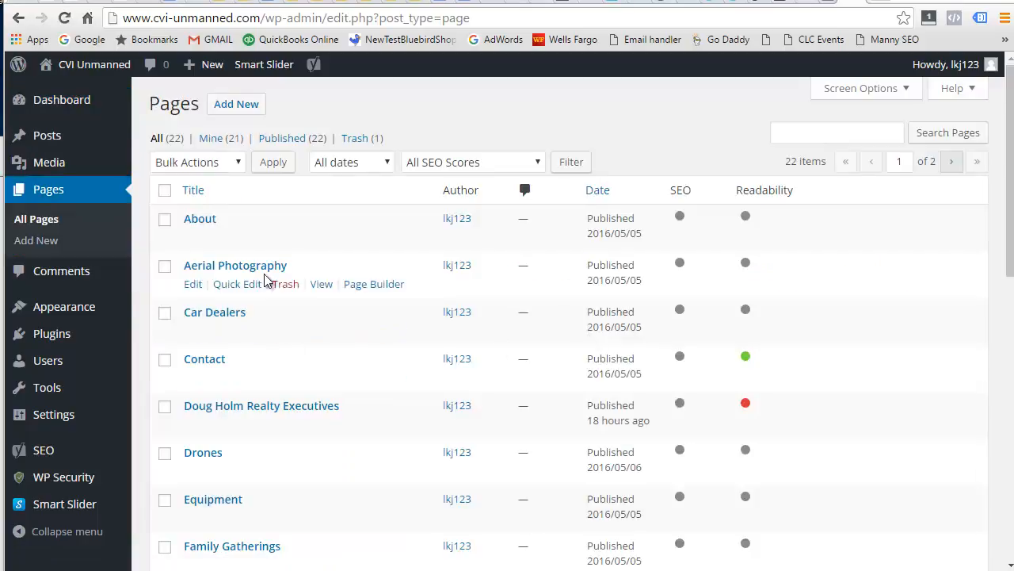
{"action": "mouse_move", "coordinate": [204, 75]}
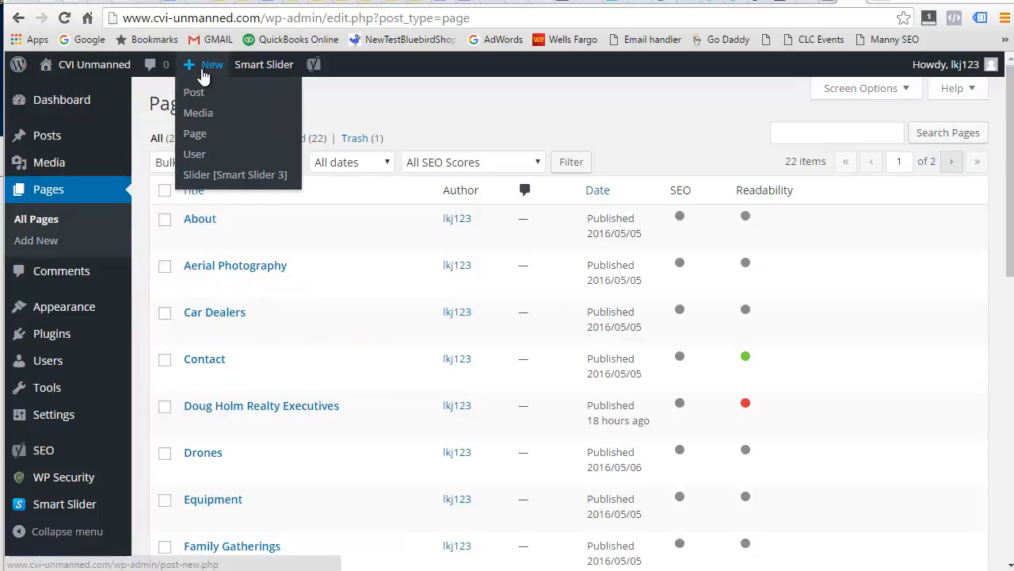
{"action": "left_click", "coordinate": [196, 135]}
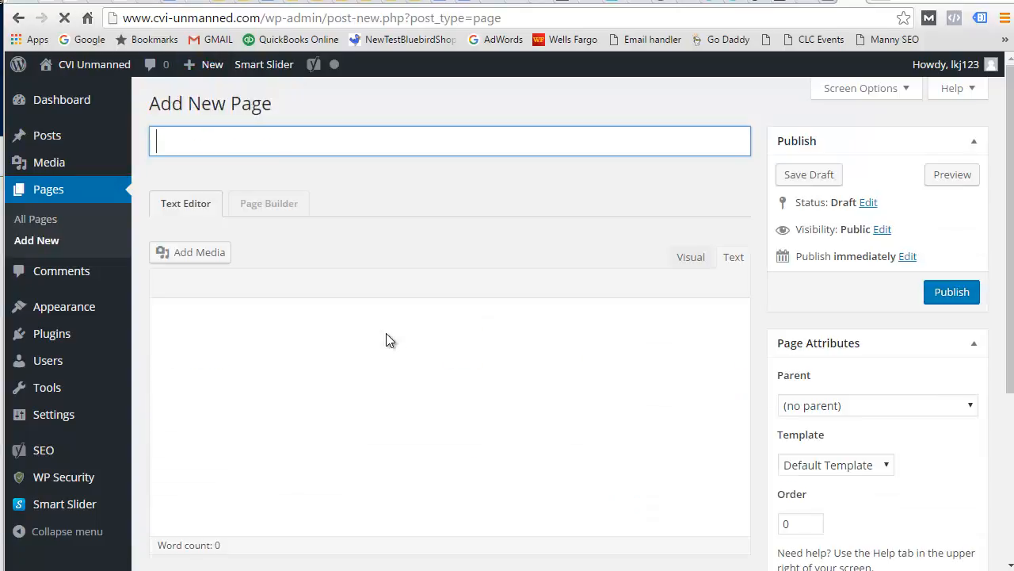
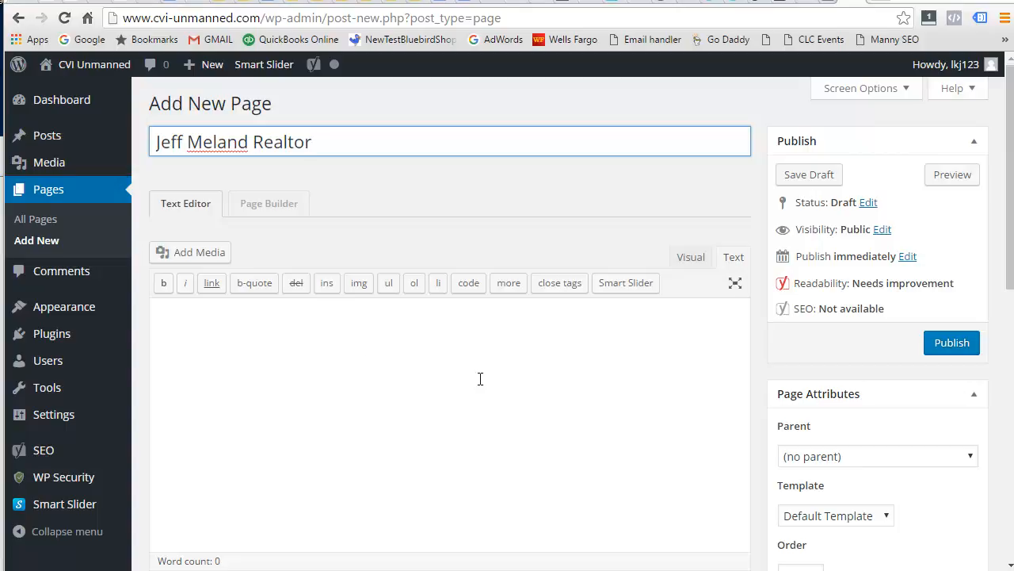
Title the new page with the realtor's name followed by 'Realtor', publish it, and view it live.
{"action": "scroll", "coordinate": [480, 379], "scroll_direction": "down", "scroll_amount": 2}
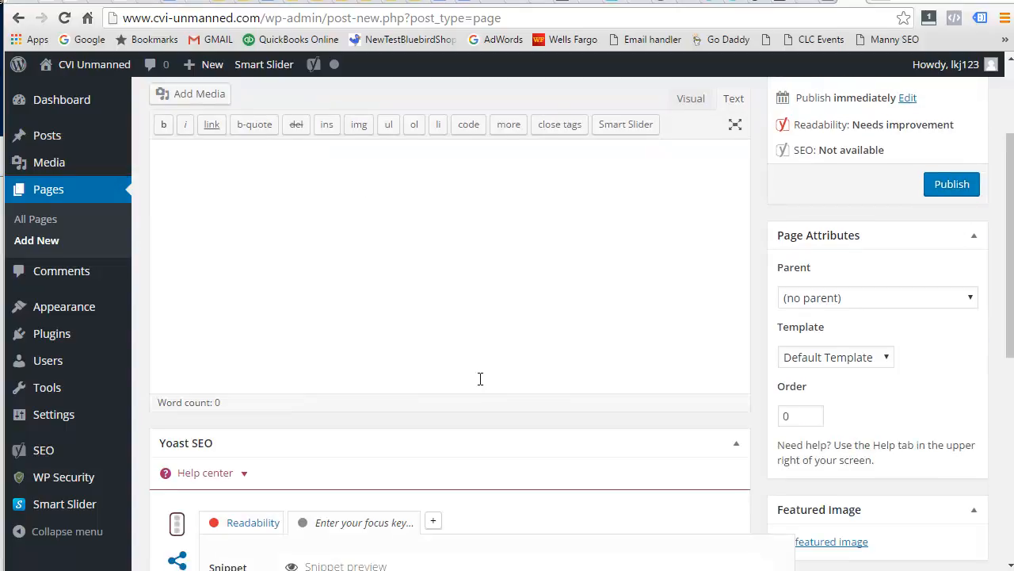
{"action": "left_click", "coordinate": [961, 191]}
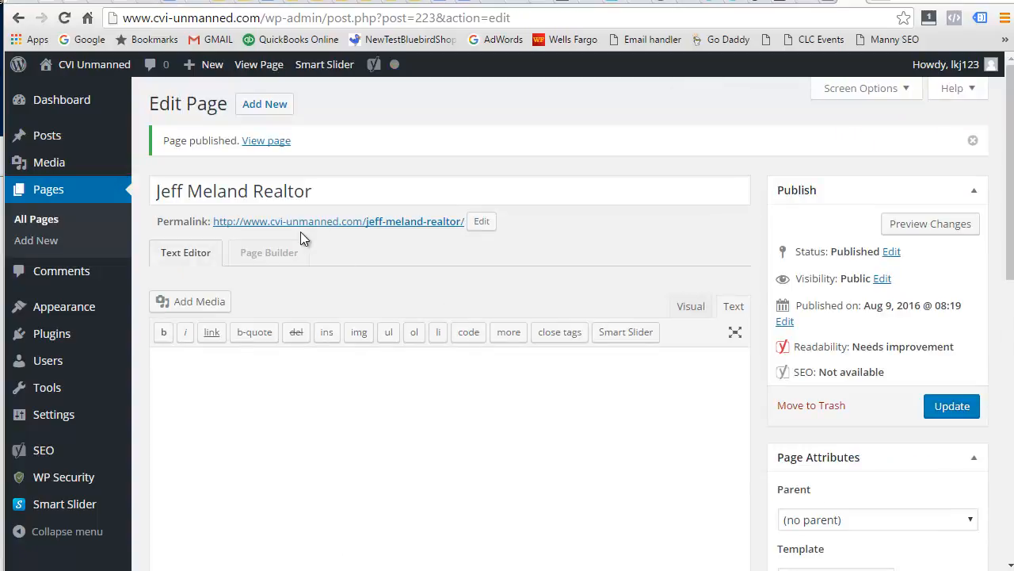
{"action": "left_click", "coordinate": [268, 147]}
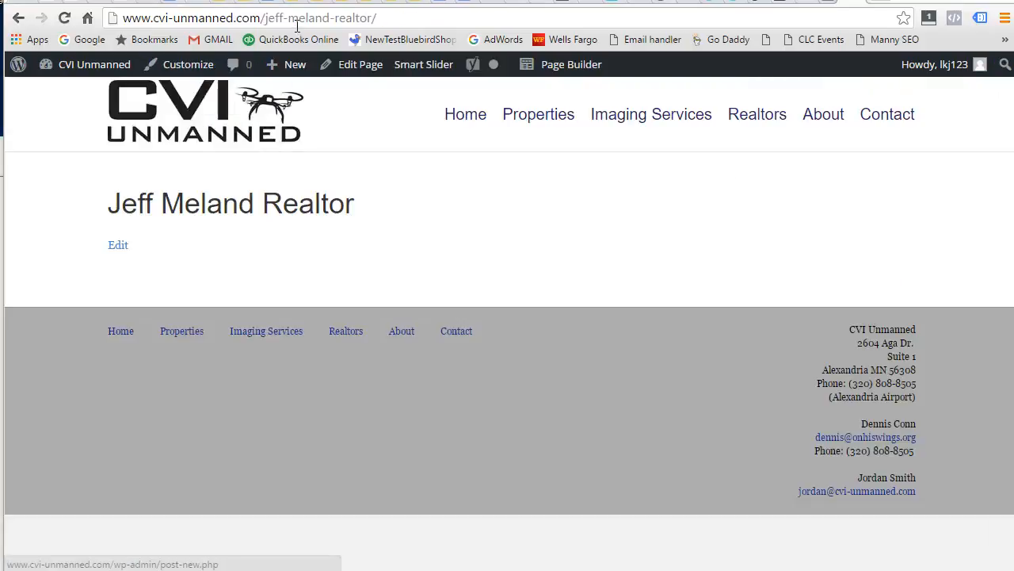
Copy the new page's web address from the address bar and bring the Notepad notes forward.
{"action": "left_click", "coordinate": [288, 19]}
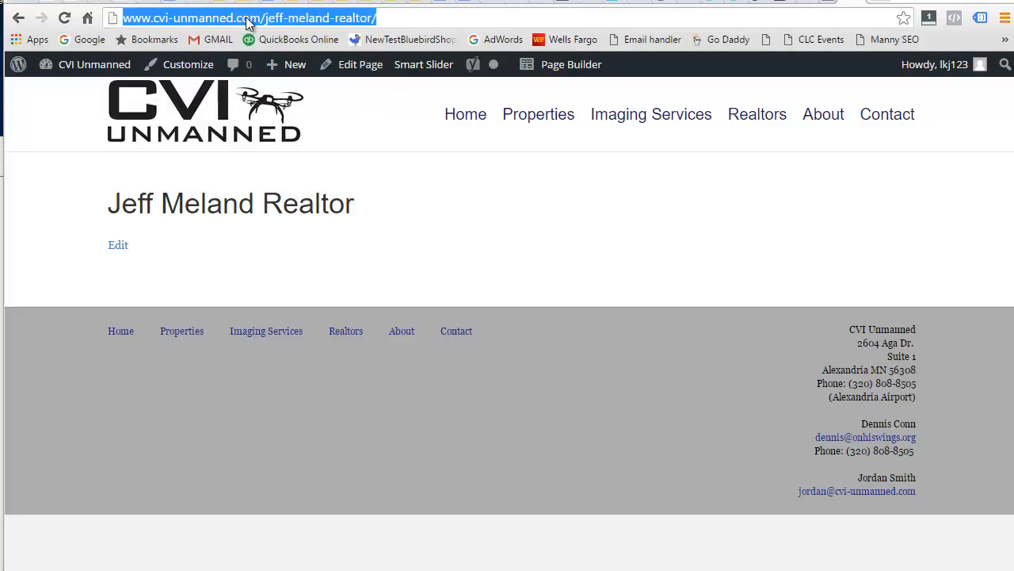
{"action": "right_click", "coordinate": [248, 22]}
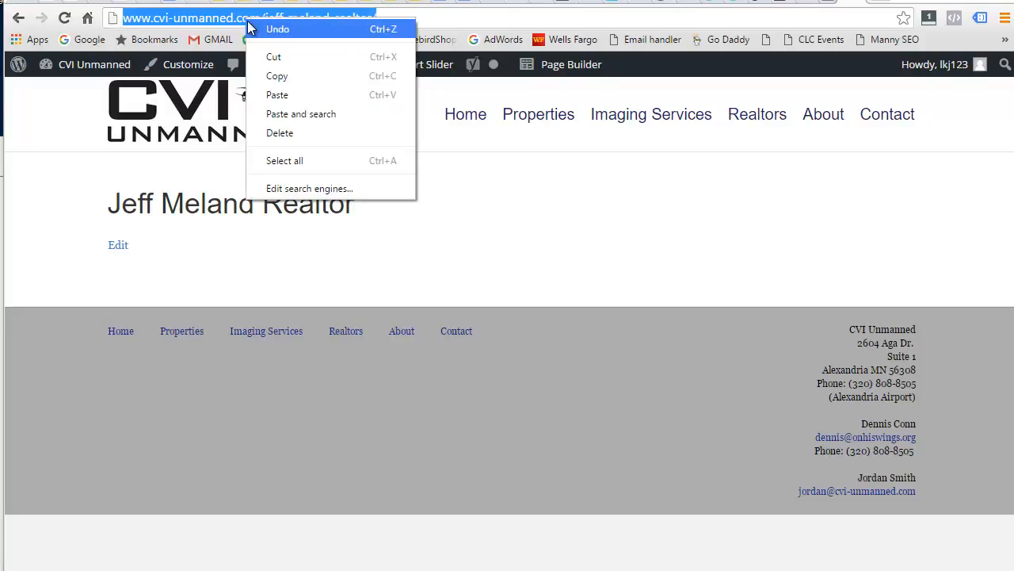
{"action": "left_click", "coordinate": [272, 75]}
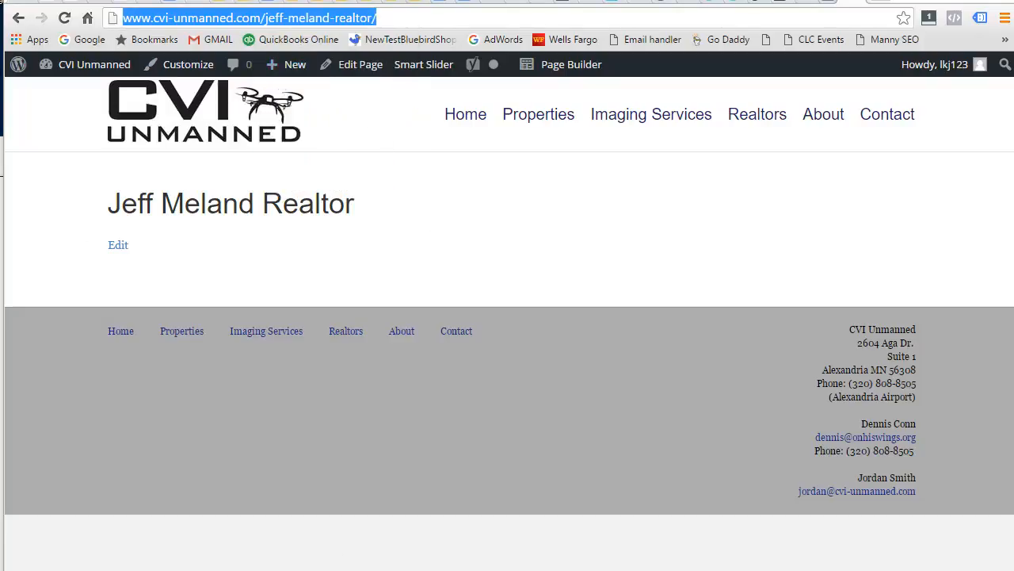
{"action": "left_click_drag", "start_coordinate": [1, 153], "coordinate": [305, 88]}
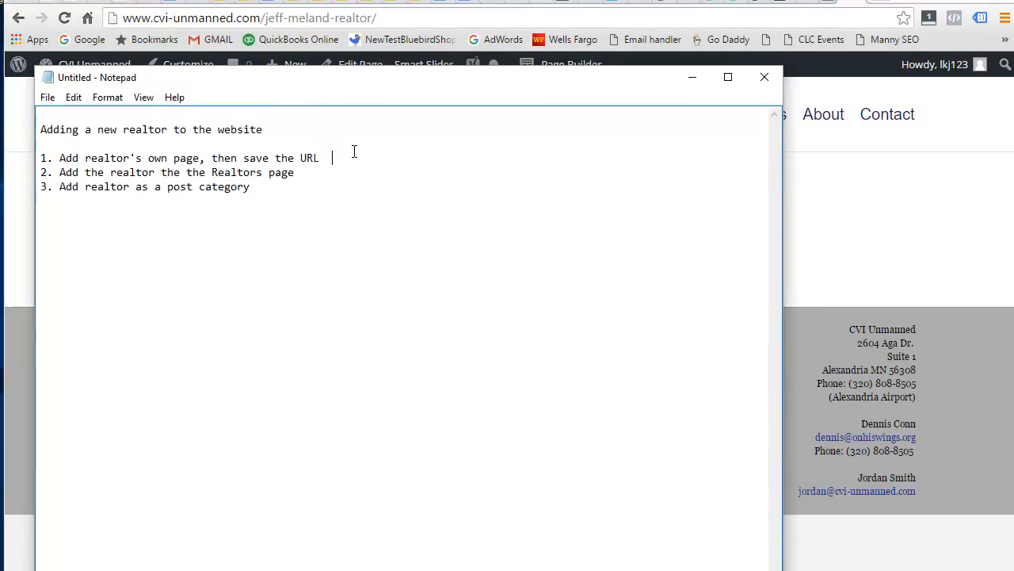
Paste the page URL after 'save the URL' in step 1, then return to the browser.
{"action": "key", "text": "ctrl+v"}
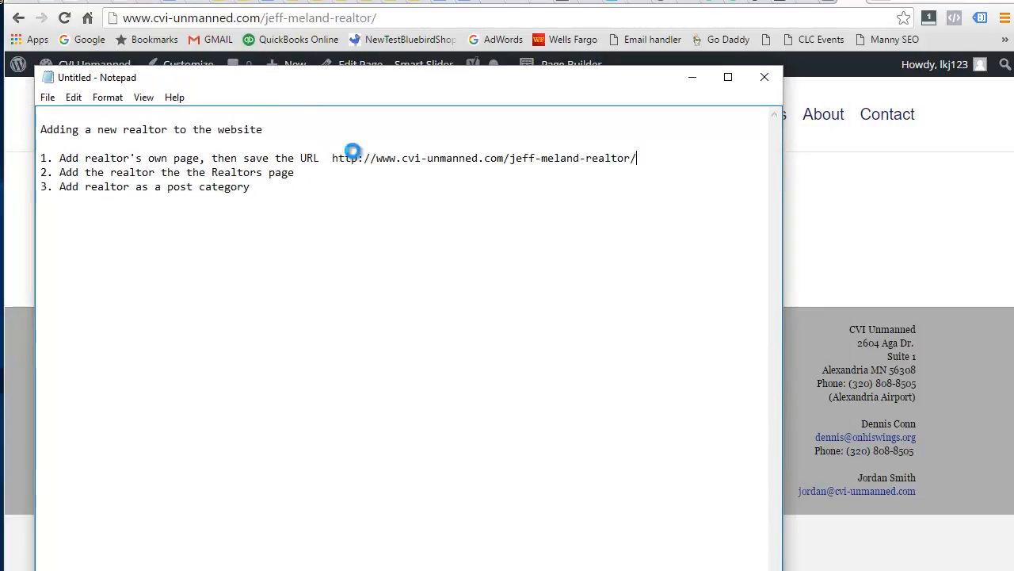
{"action": "left_click_drag", "start_coordinate": [494, 83], "coordinate": [225, 128]}
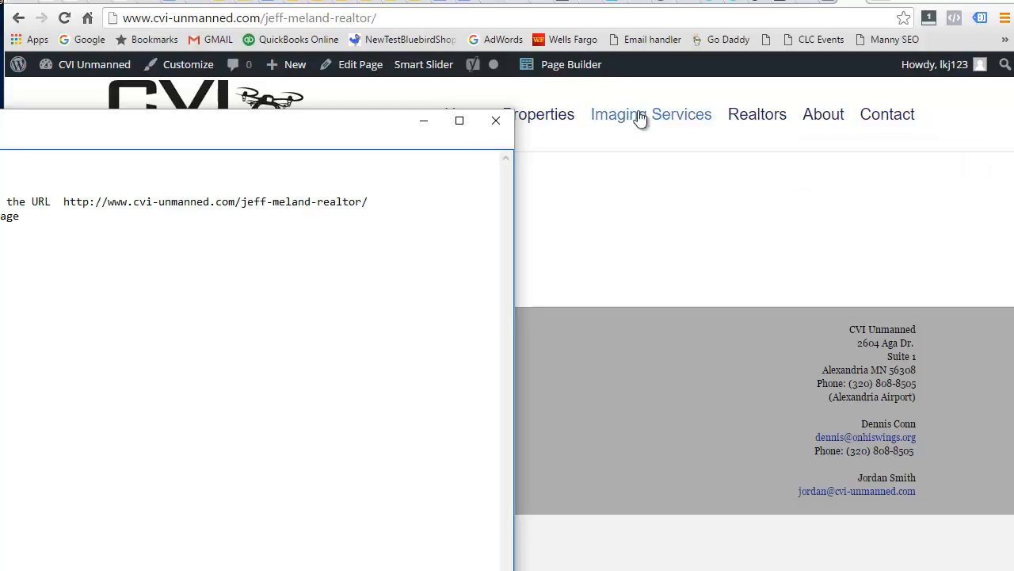
{"action": "left_click", "coordinate": [980, 124]}
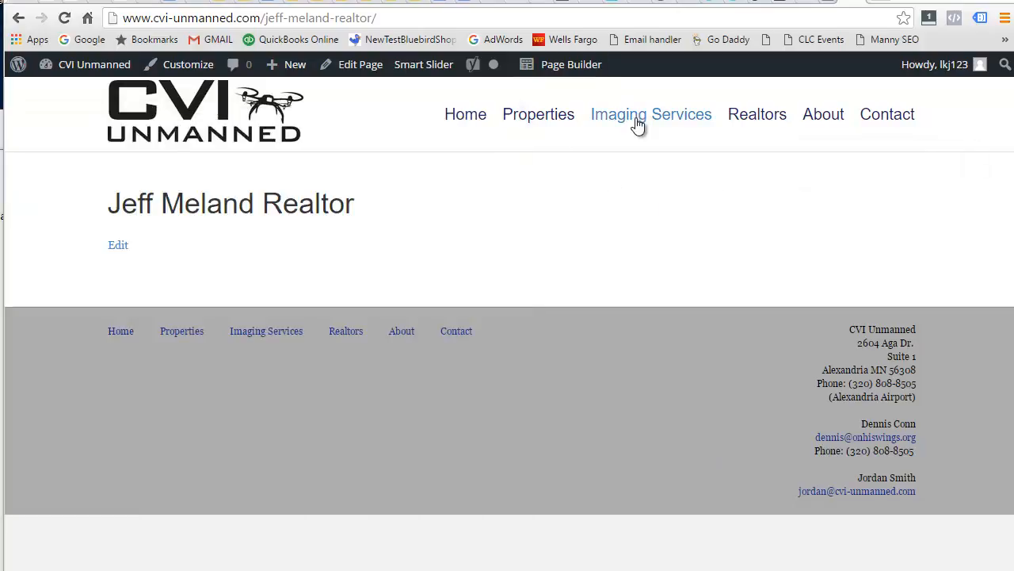
Open the site's Realtors (Our Clients) page and launch it in Page Builder.
{"action": "left_click", "coordinate": [768, 123]}
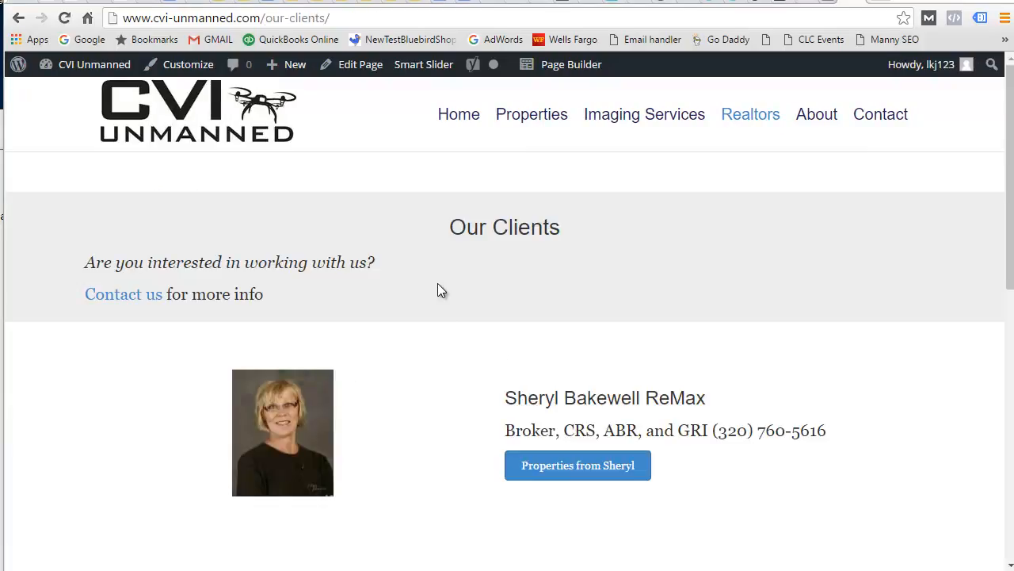
{"action": "scroll", "coordinate": [469, 401], "scroll_direction": "down", "scroll_amount": 2}
{"action": "scroll", "coordinate": [469, 401], "scroll_direction": "down", "scroll_amount": 3}
{"action": "scroll", "coordinate": [441, 301], "scroll_direction": "up", "scroll_amount": 4}
{"action": "scroll", "coordinate": [338, 471], "scroll_direction": "down", "scroll_amount": 5}
{"action": "scroll", "coordinate": [340, 467], "scroll_direction": "up", "scroll_amount": 2}
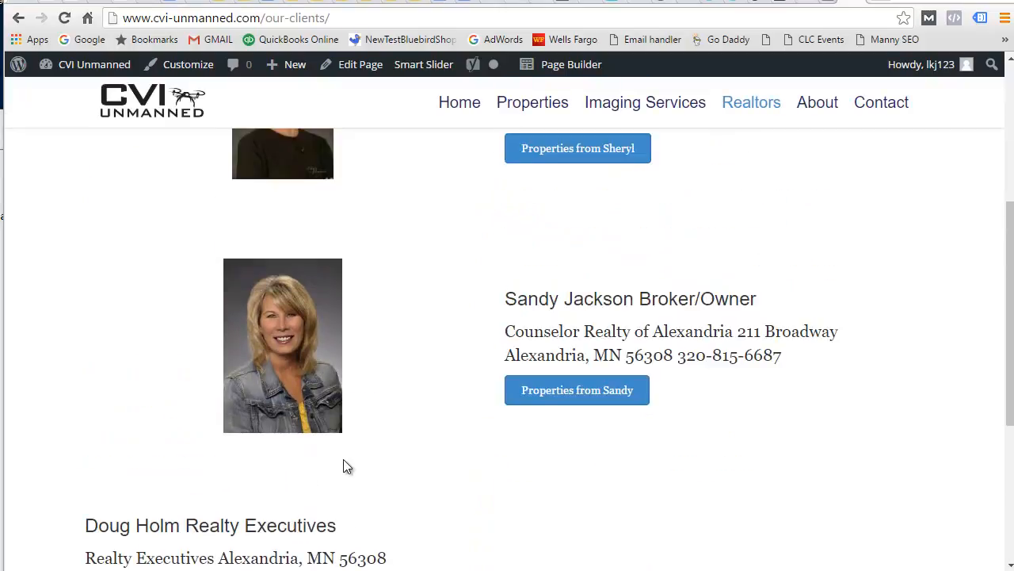
{"action": "scroll", "coordinate": [340, 458], "scroll_direction": "up", "scroll_amount": 4}
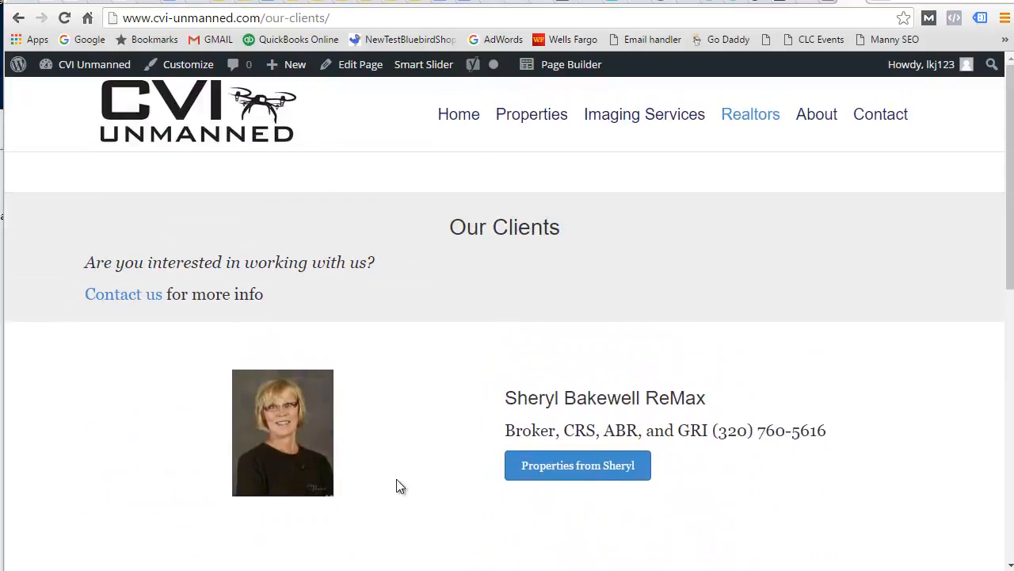
{"action": "left_click", "coordinate": [567, 69]}
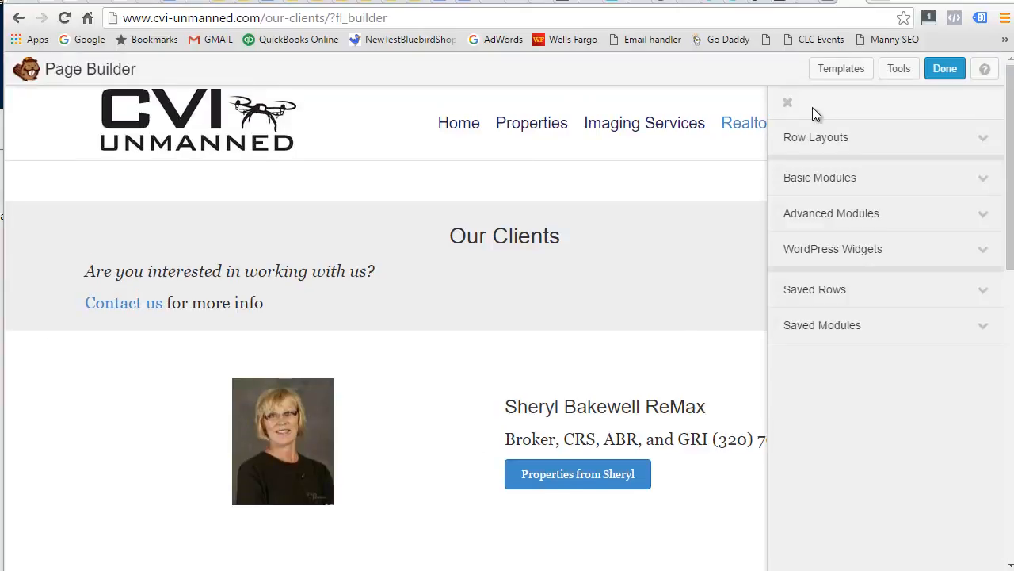
Move the Counselor Realty row above the ReMax broker's row.
{"action": "left_click", "coordinate": [788, 104]}
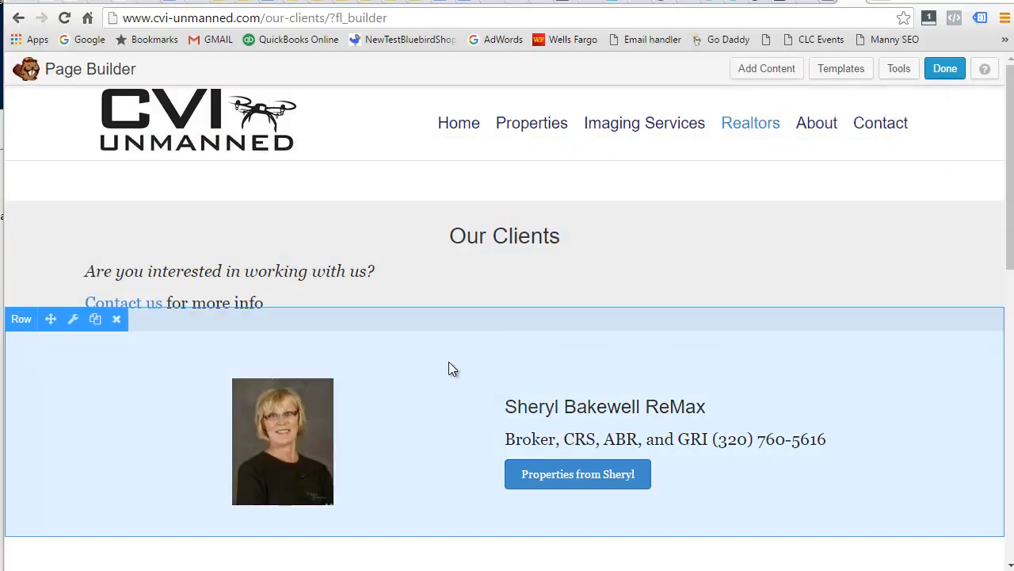
{"action": "scroll", "coordinate": [464, 294], "scroll_direction": "down", "scroll_amount": 3}
{"action": "scroll", "coordinate": [472, 286], "scroll_direction": "down", "scroll_amount": 5}
{"action": "scroll", "coordinate": [491, 328], "scroll_direction": "up", "scroll_amount": 4}
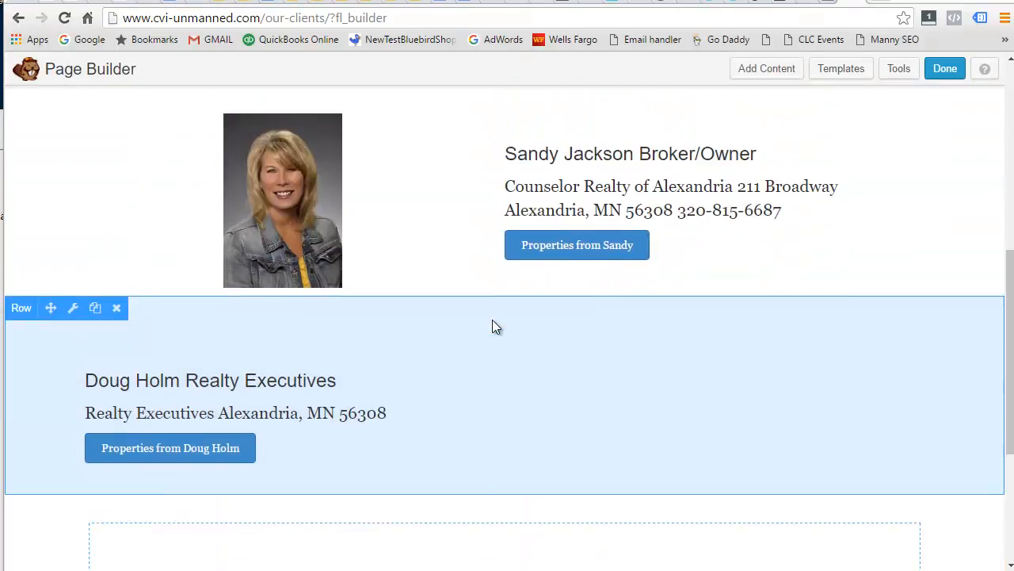
{"action": "scroll", "coordinate": [494, 325], "scroll_direction": "up", "scroll_amount": 1}
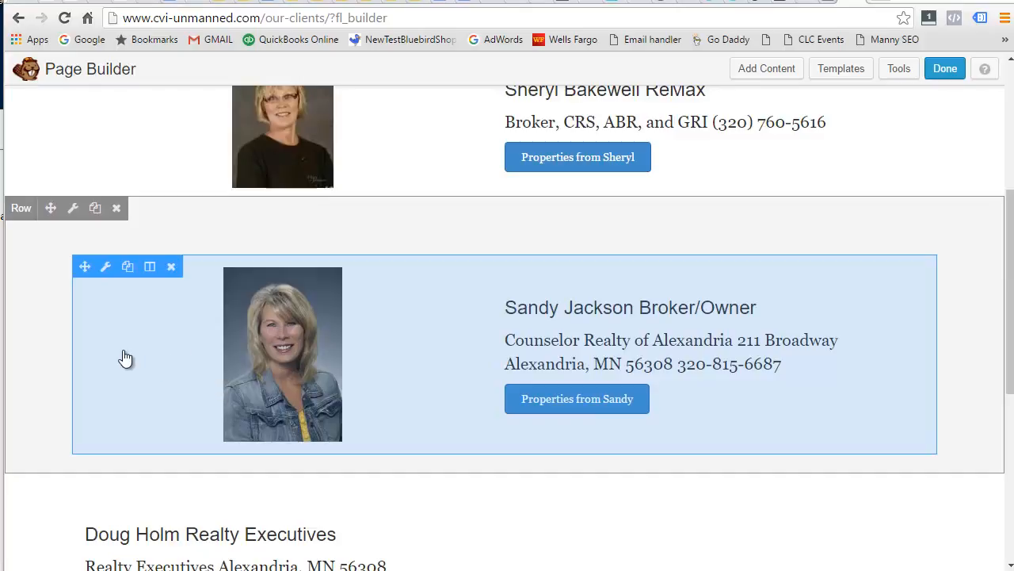
{"action": "scroll", "coordinate": [453, 344], "scroll_direction": "up", "scroll_amount": 3}
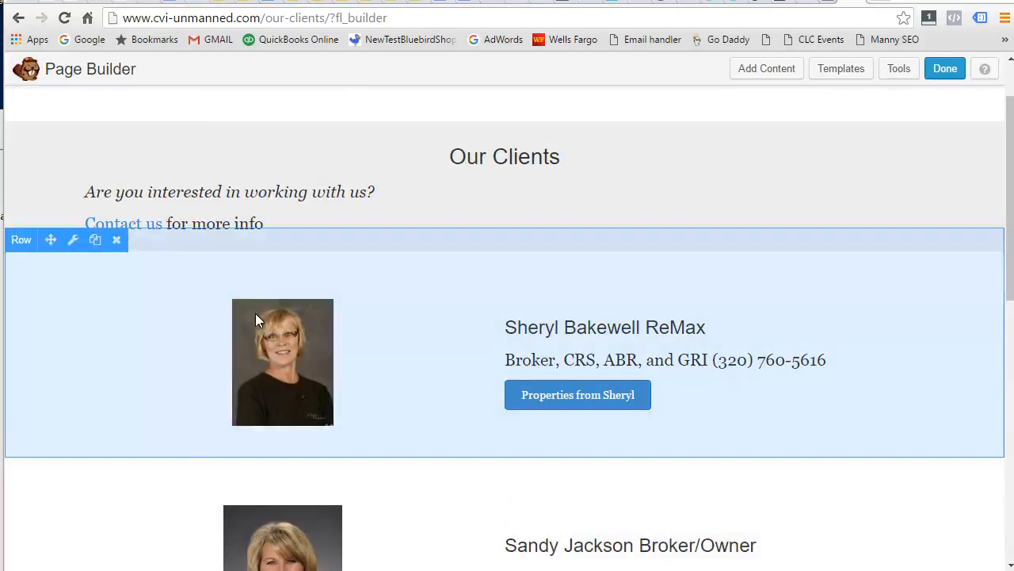
{"action": "scroll", "coordinate": [475, 428], "scroll_direction": "down", "scroll_amount": 3}
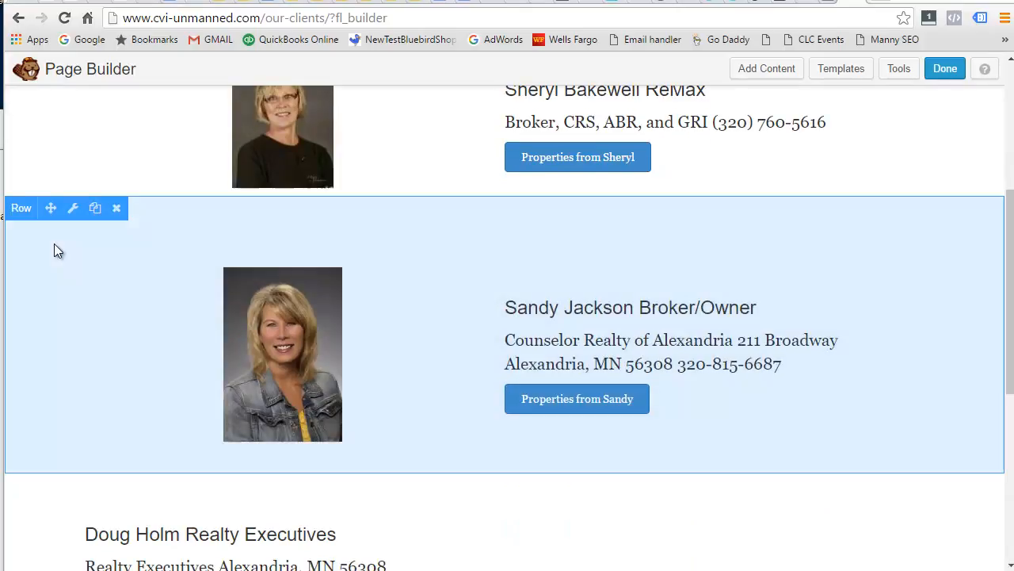
{"action": "scroll", "coordinate": [81, 289], "scroll_direction": "up", "scroll_amount": 2}
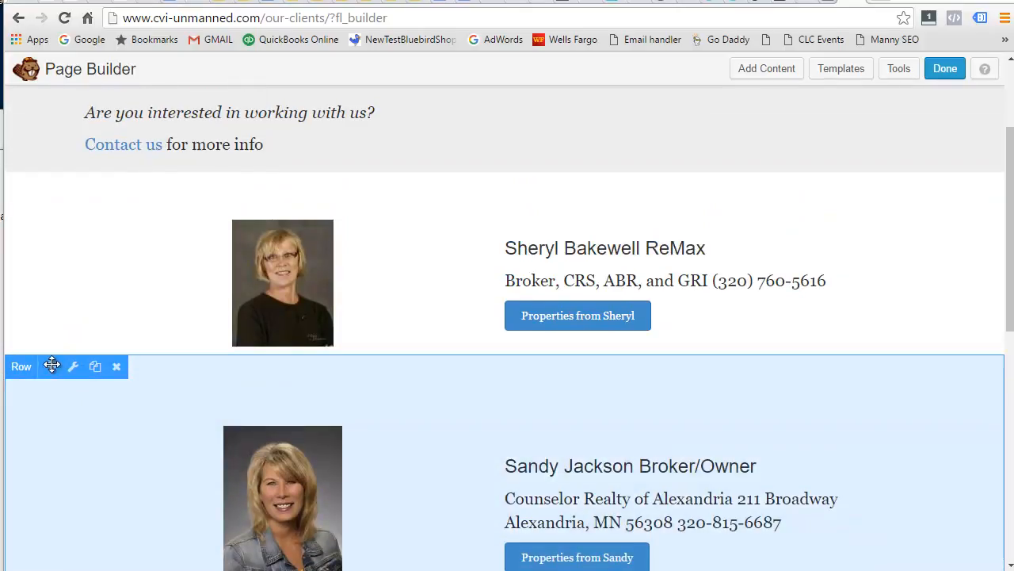
{"action": "scroll", "coordinate": [51, 365], "scroll_direction": "up", "scroll_amount": 1}
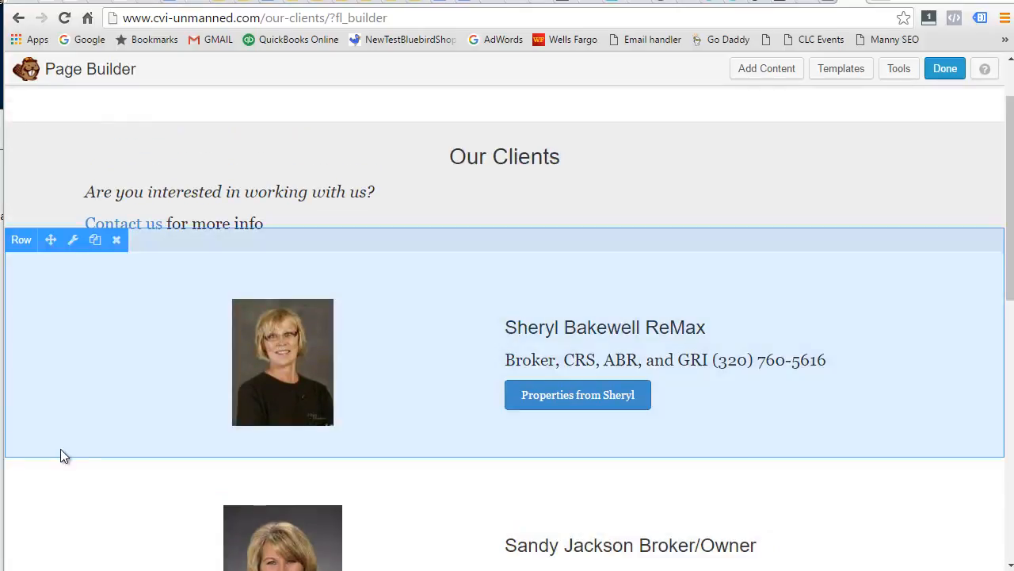
{"action": "left_click_drag", "start_coordinate": [49, 447], "coordinate": [61, 277]}
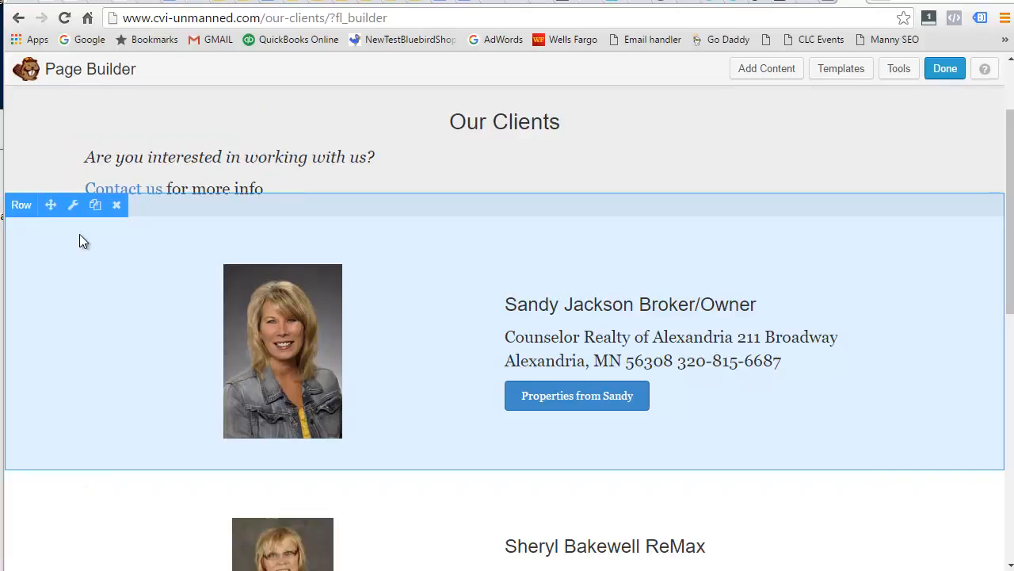
Duplicate the Counselor Realty realtor row.
{"action": "scroll", "coordinate": [484, 468], "scroll_direction": "down", "scroll_amount": 3}
{"action": "scroll", "coordinate": [475, 397], "scroll_direction": "down", "scroll_amount": 1}
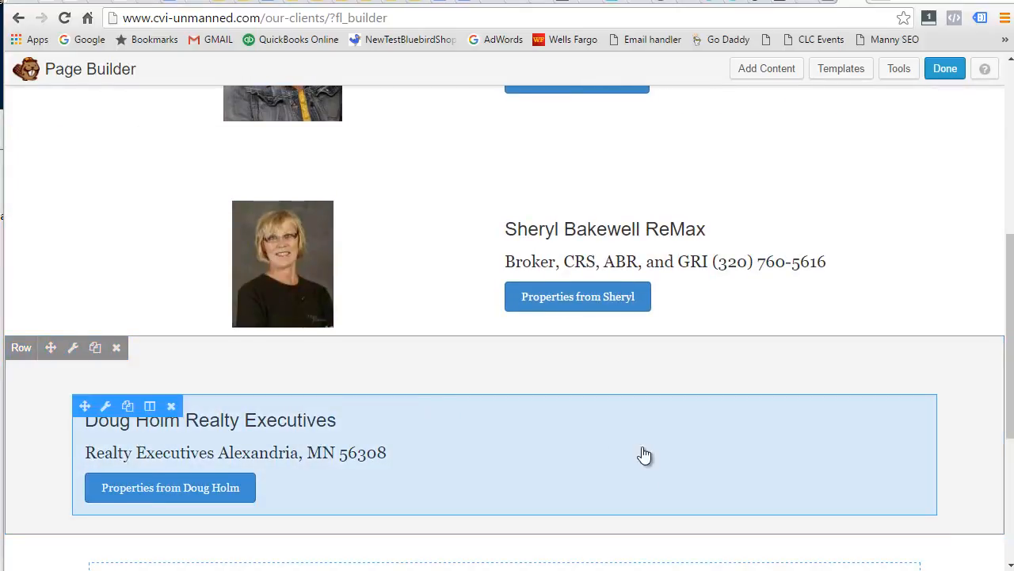
{"action": "scroll", "coordinate": [658, 465], "scroll_direction": "up", "scroll_amount": 4}
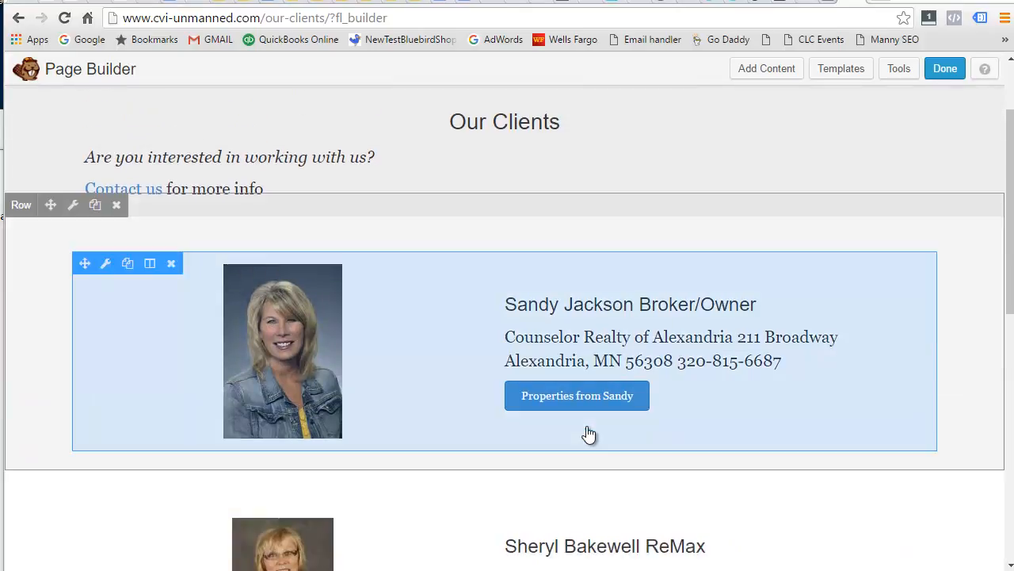
{"action": "left_click", "coordinate": [95, 206]}
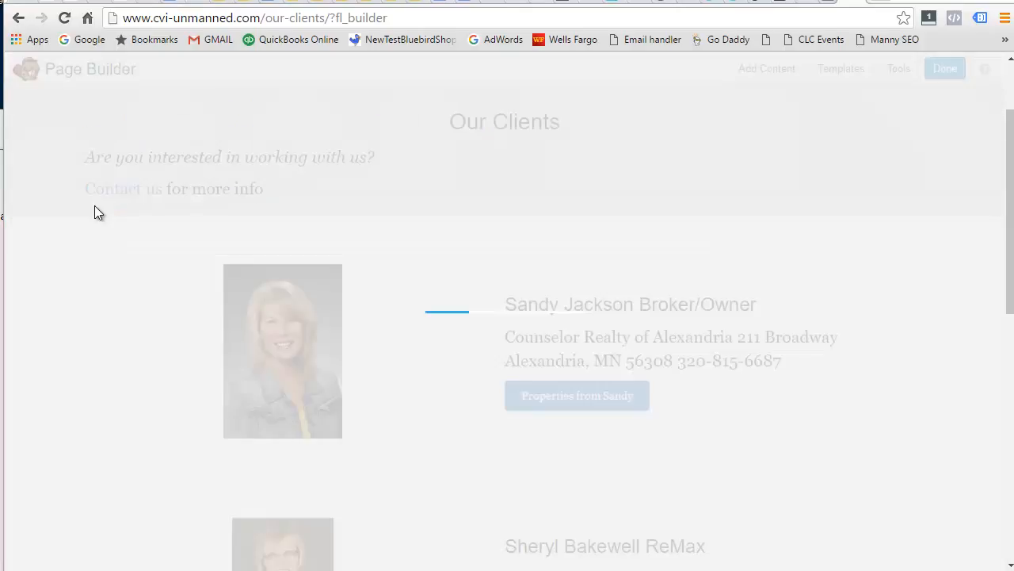
{"action": "scroll", "coordinate": [441, 229], "scroll_direction": "down", "scroll_amount": 4}
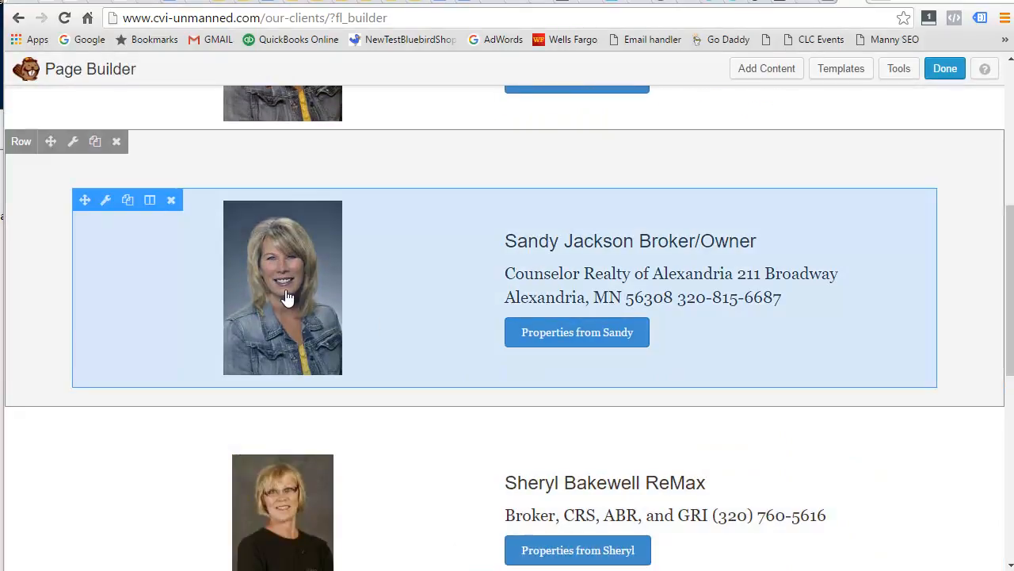
Replace the duplicated callout's company, street address and phone lines with the new realtor's details.
{"action": "left_click", "coordinate": [287, 297]}
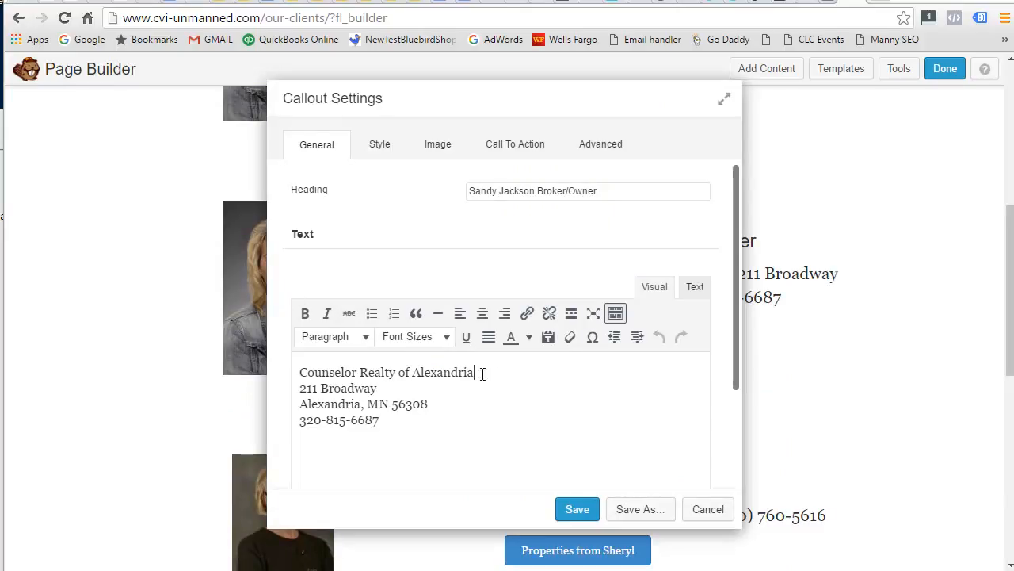
{"action": "left_click_drag", "start_coordinate": [491, 373], "coordinate": [295, 371]}
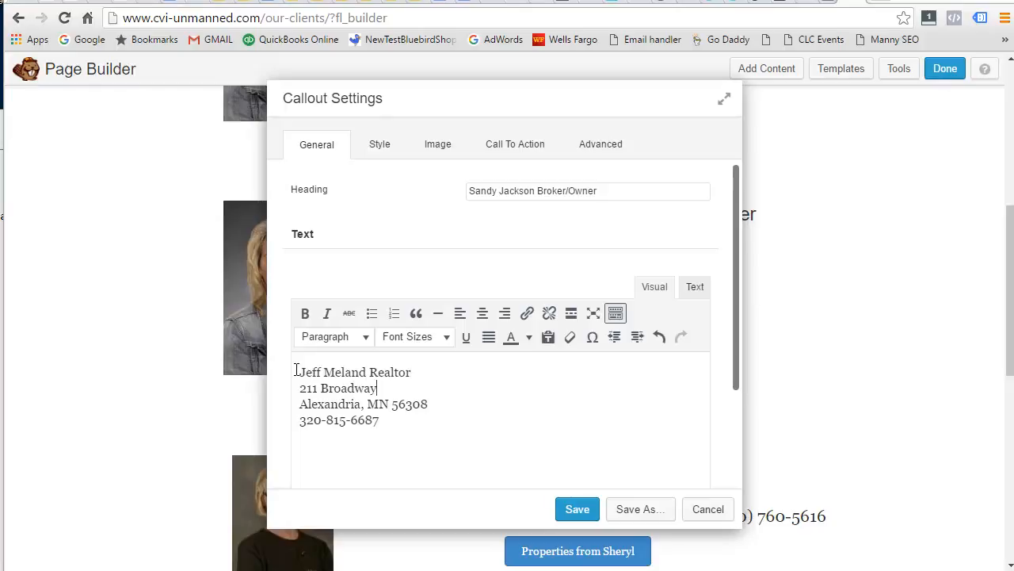
{"action": "key", "text": "shift+Home"}
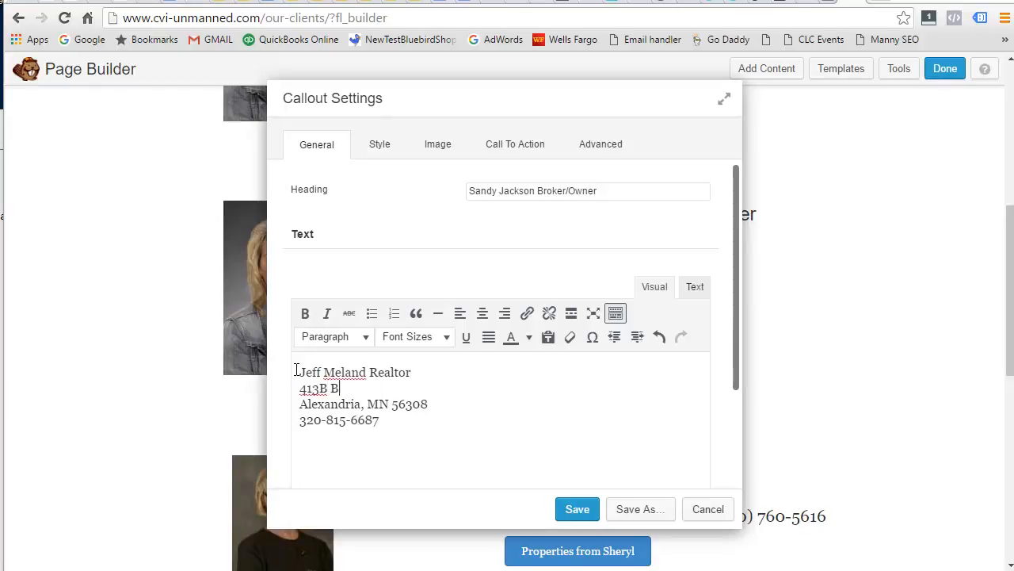
{"action": "key", "text": "shift+Left"}
{"action": "key", "text": "shift+Left"}
{"action": "key", "text": "shift+Left"}
{"action": "key", "text": "shift+Left"}
{"action": "key", "text": "shift+Left"}
{"action": "key", "text": "shift+Left"}
{"action": "key", "text": "shift+Left"}
{"action": "key", "text": "shift+Left"}
{"action": "type", "text": "49"}
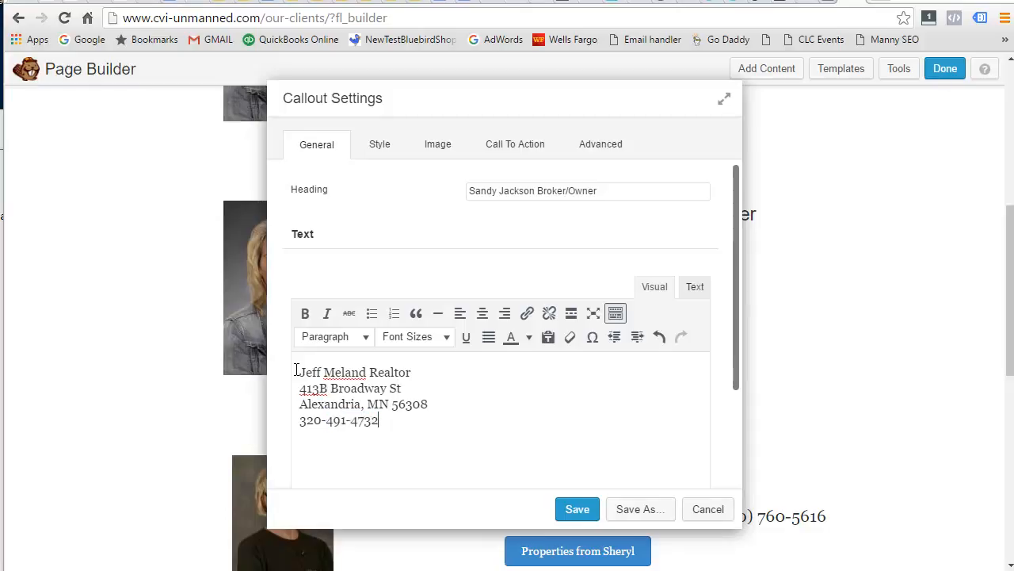
{"action": "left_click", "coordinate": [433, 148]}
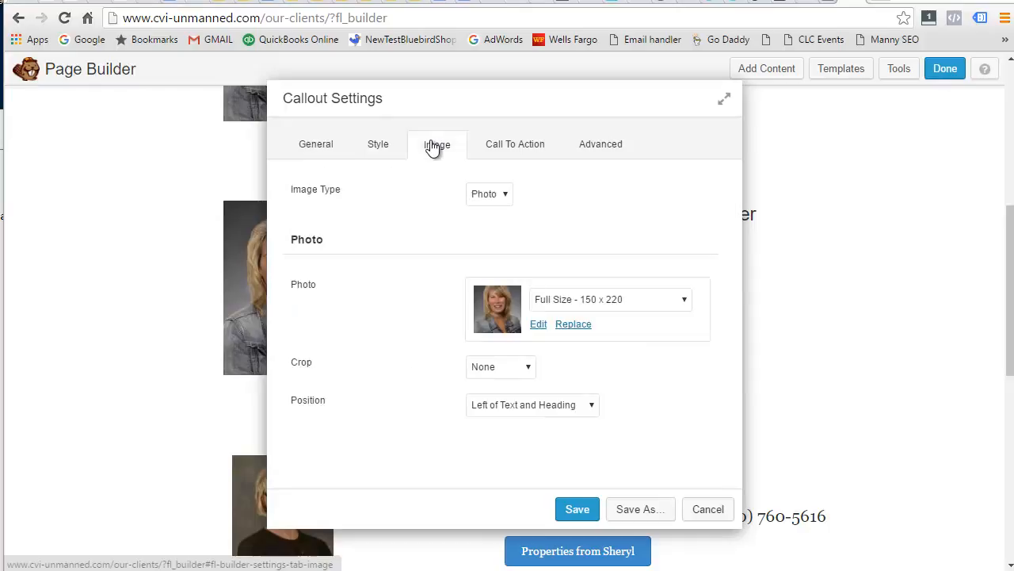
Browse to C:\Databae in Large icons view and pick the new realtor's headshot.
{"action": "left_click", "coordinate": [575, 327]}
{"action": "left_click", "coordinate": [539, 331]}
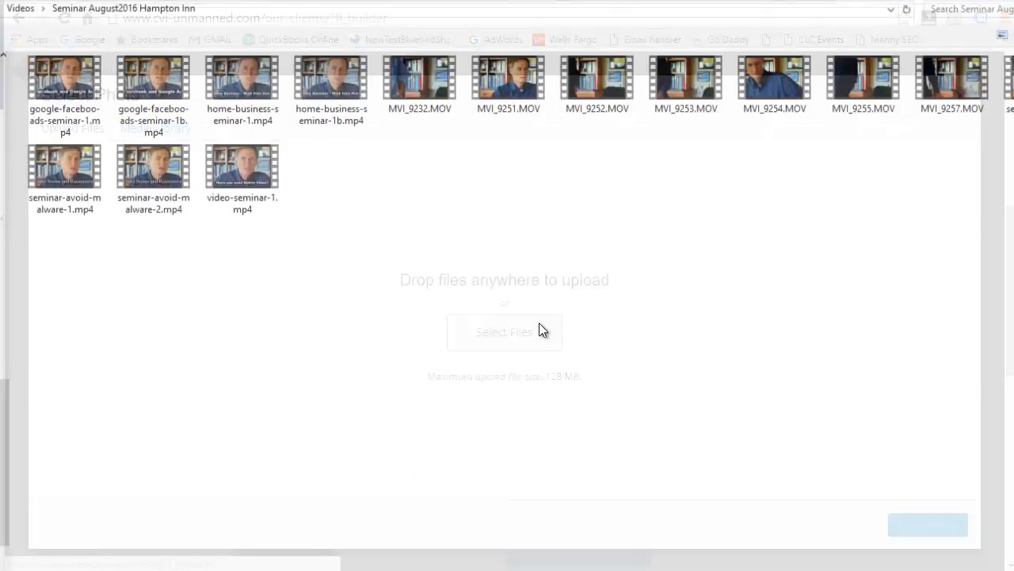
{"action": "left_click_drag", "start_coordinate": [2, 476], "coordinate": [2, 180]}
{"action": "left_click", "coordinate": [0, 174]}
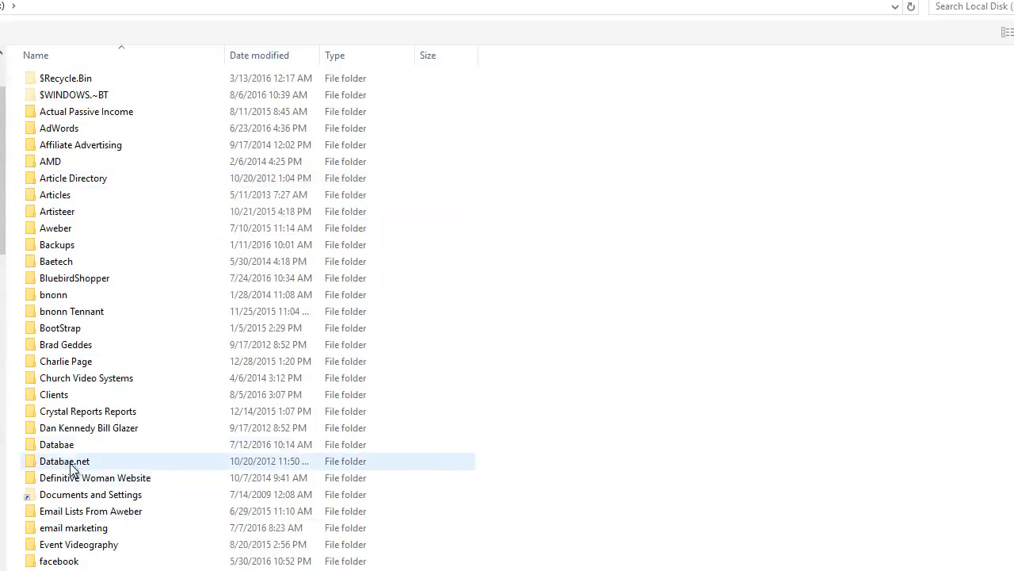
{"action": "left_click", "coordinate": [56, 444]}
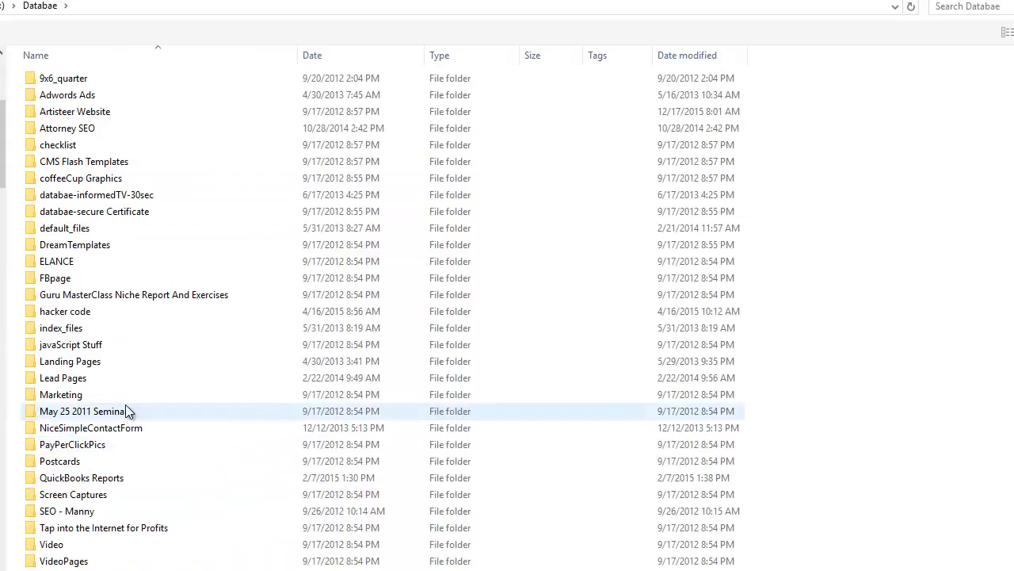
{"action": "left_click", "coordinate": [1007, 31]}
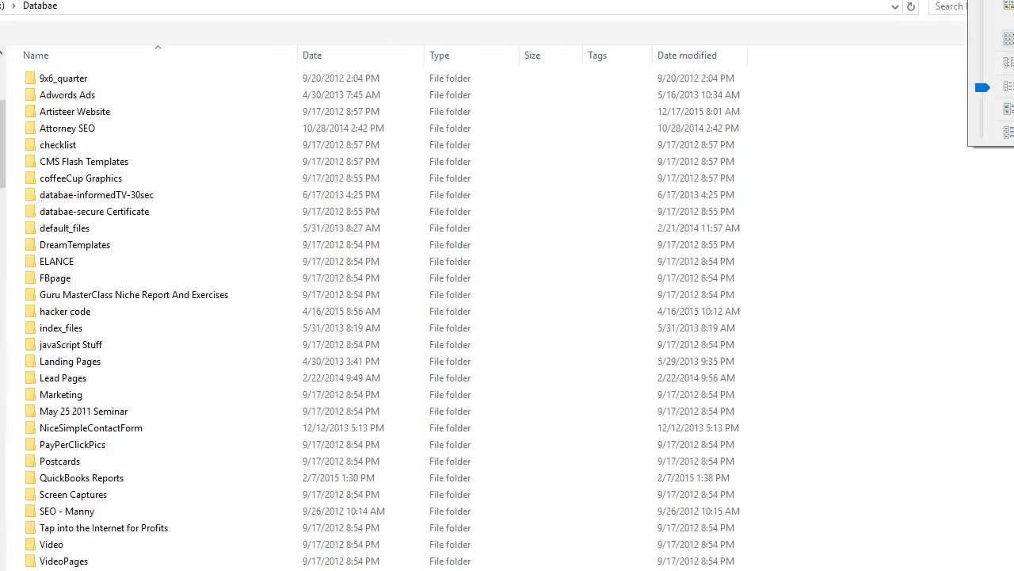
{"action": "left_click", "coordinate": [1008, 5]}
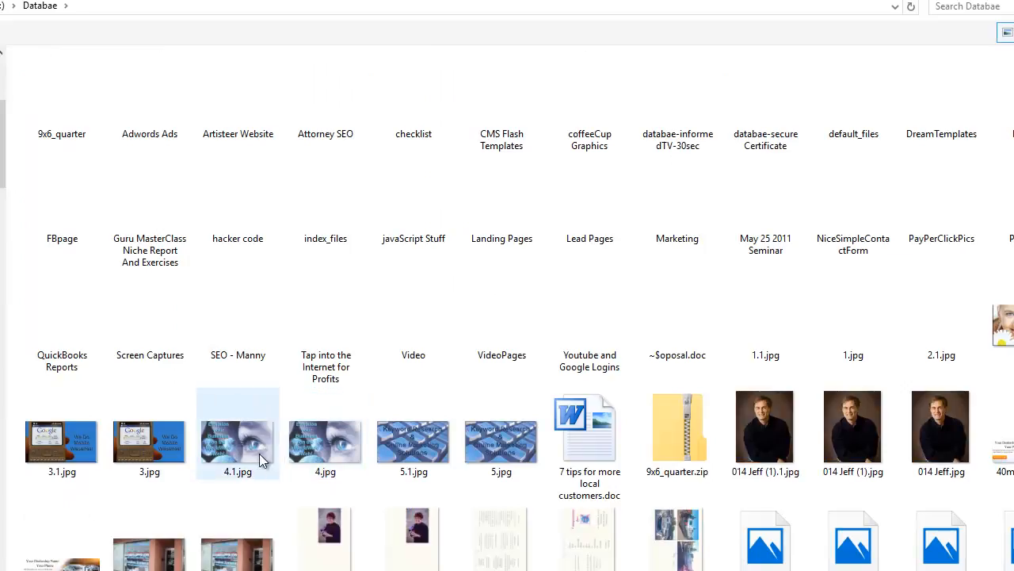
{"action": "left_click", "coordinate": [743, 412]}
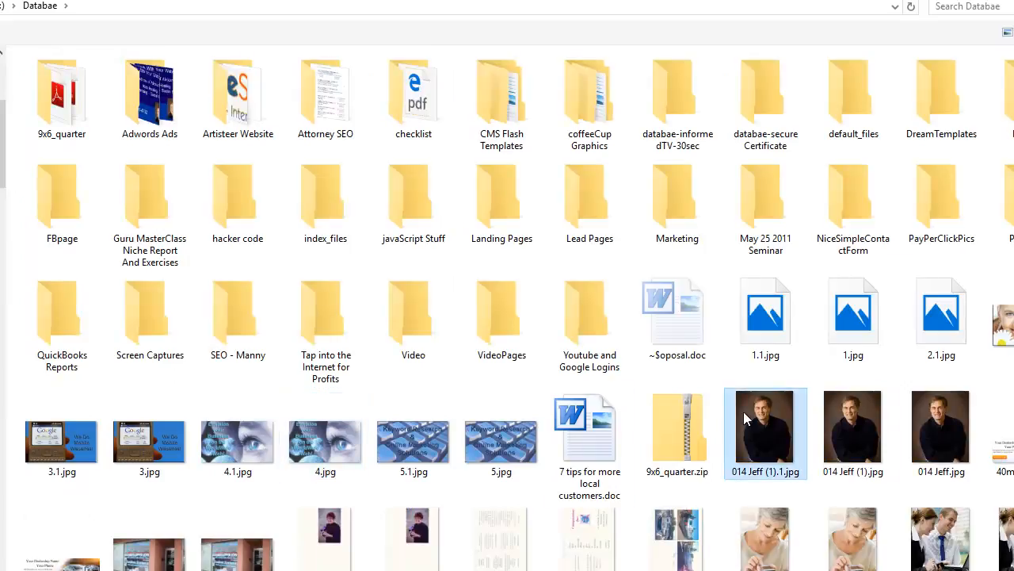
Upload the headshot, add its alt text, and set it as the callout photo.
{"action": "scroll", "coordinate": [769, 404], "scroll_direction": "down", "scroll_amount": 3}
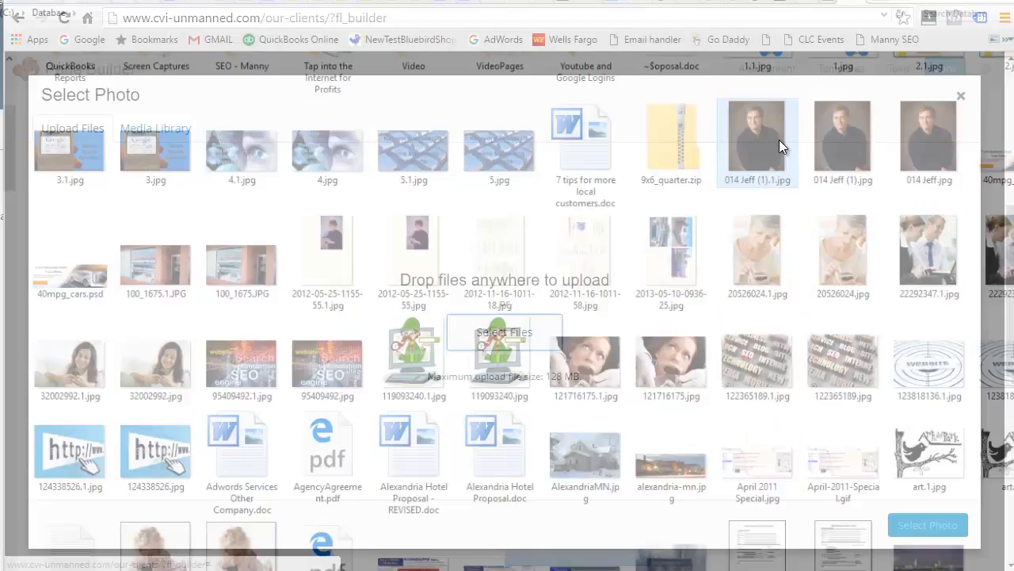
{"action": "left_click_drag", "start_coordinate": [778, 146], "coordinate": [779, 141]}
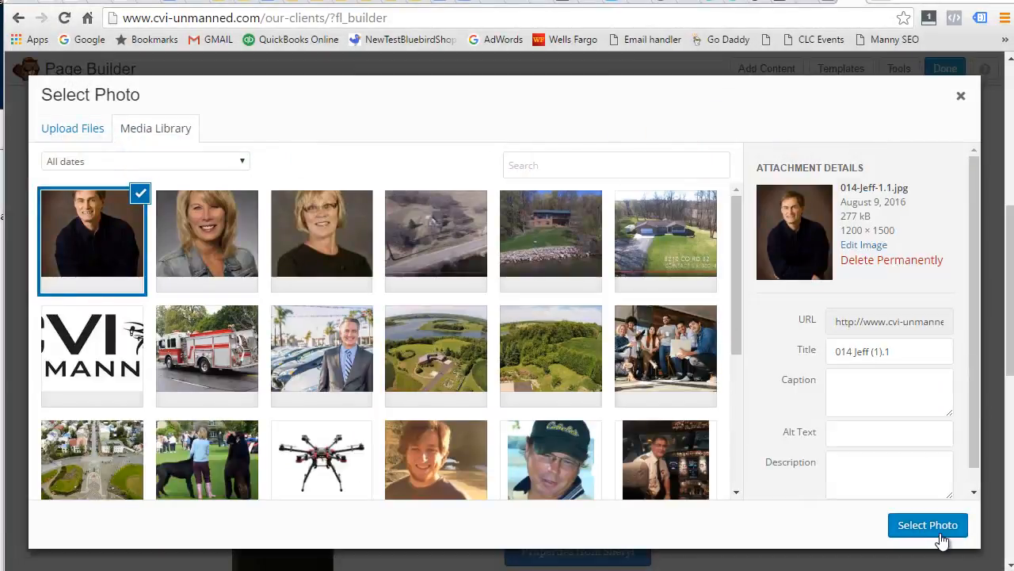
{"action": "left_click", "coordinate": [868, 435]}
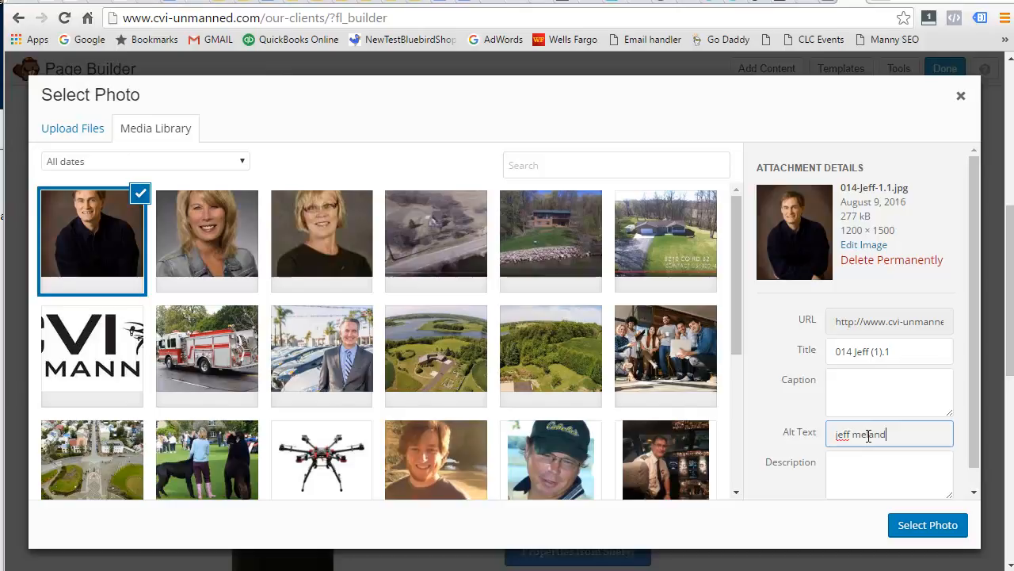
{"action": "left_click", "coordinate": [919, 525]}
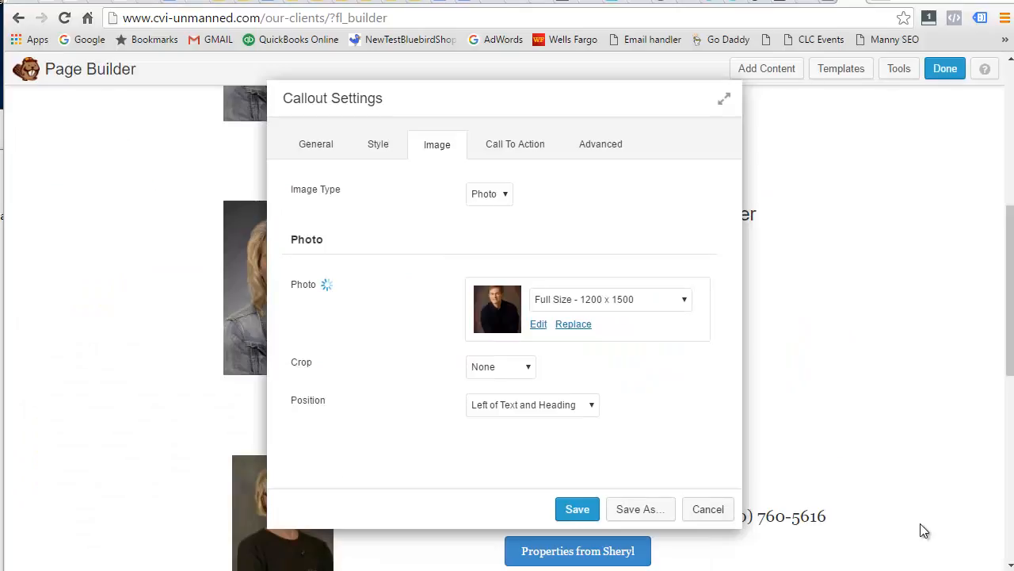
After trying Large and Medium, set the callout photo size to Thumbnail - 150 x 150.
{"action": "left_click", "coordinate": [604, 299]}
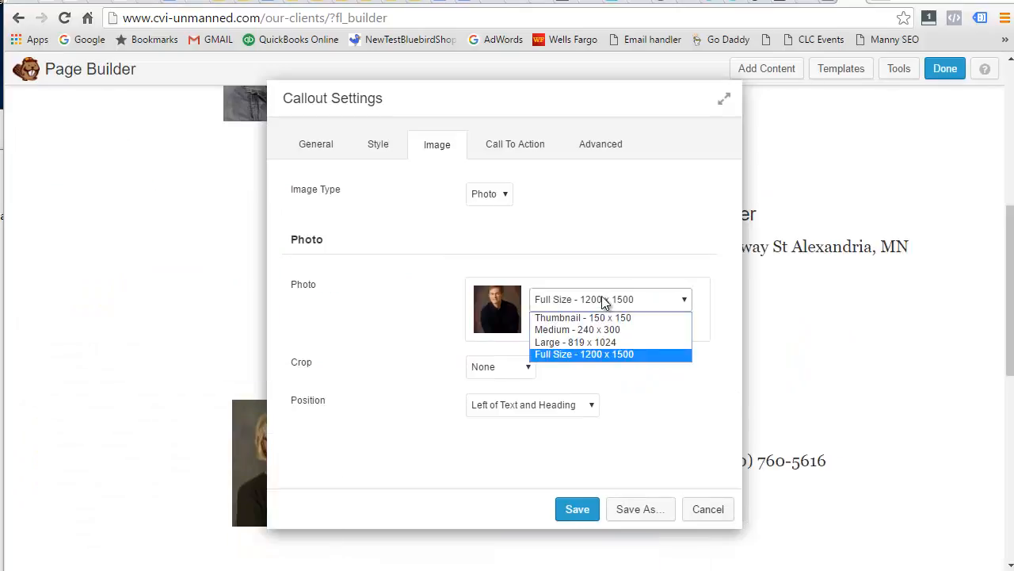
{"action": "left_click", "coordinate": [615, 341]}
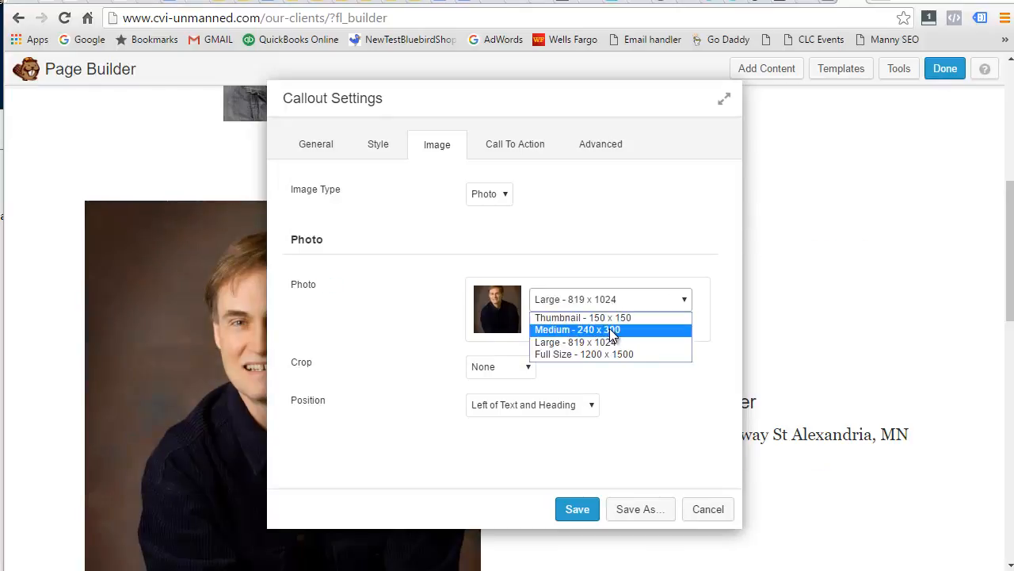
{"action": "left_click", "coordinate": [610, 328]}
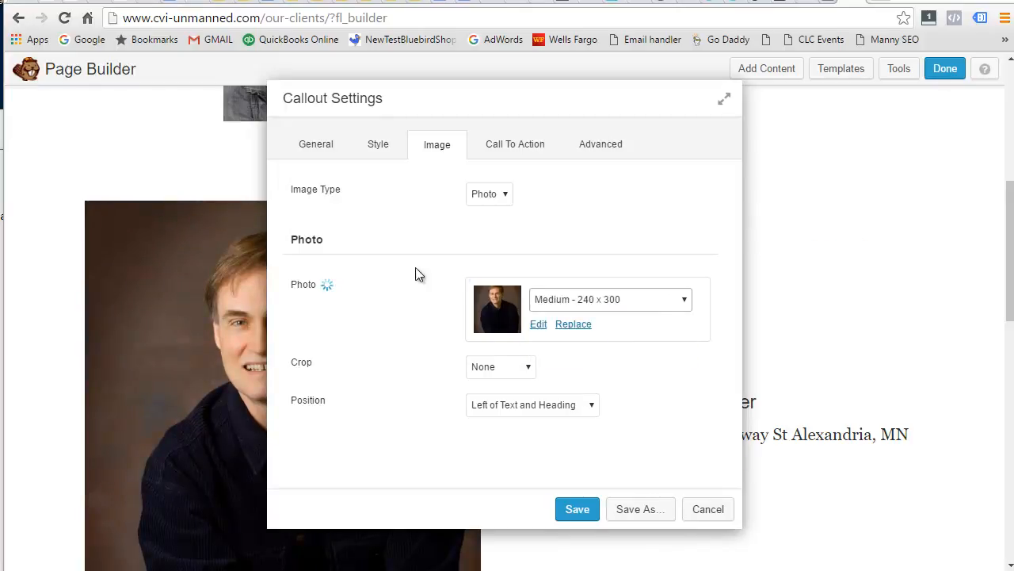
{"action": "left_click_drag", "start_coordinate": [462, 96], "coordinate": [793, 149]}
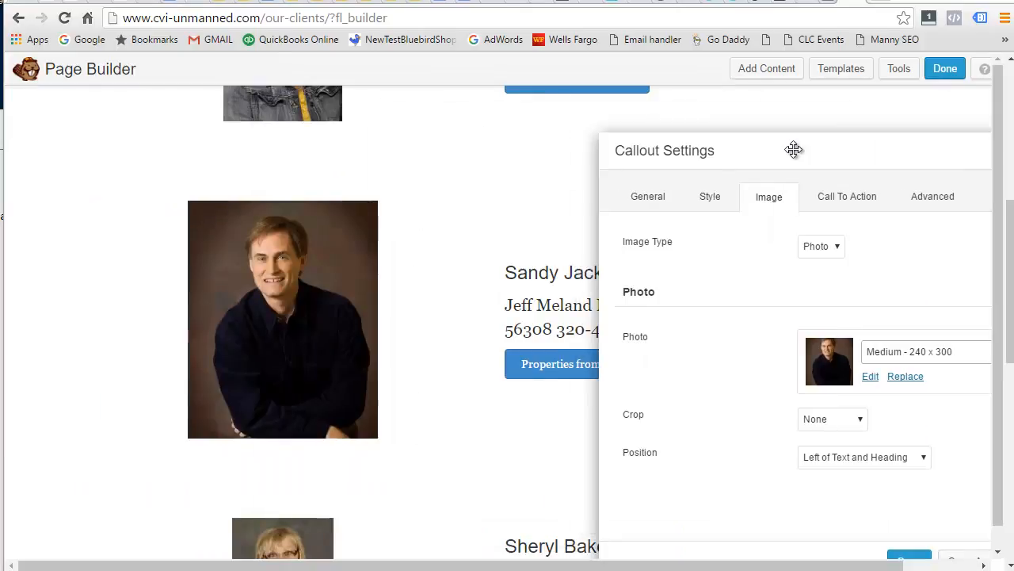
{"action": "scroll", "coordinate": [296, 328], "scroll_direction": "up", "scroll_amount": 3}
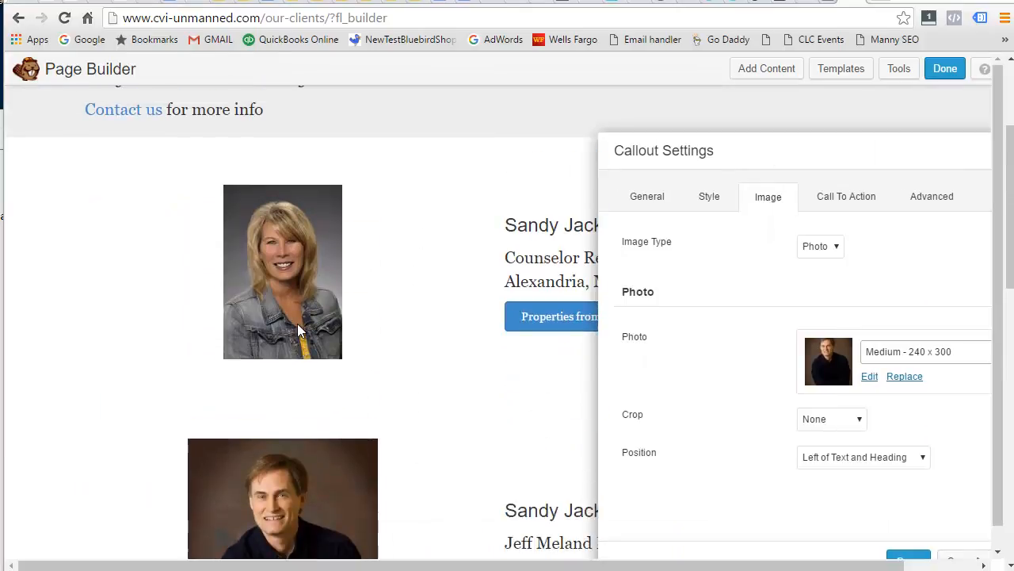
{"action": "left_click", "coordinate": [928, 350]}
{"action": "left_click", "coordinate": [928, 370]}
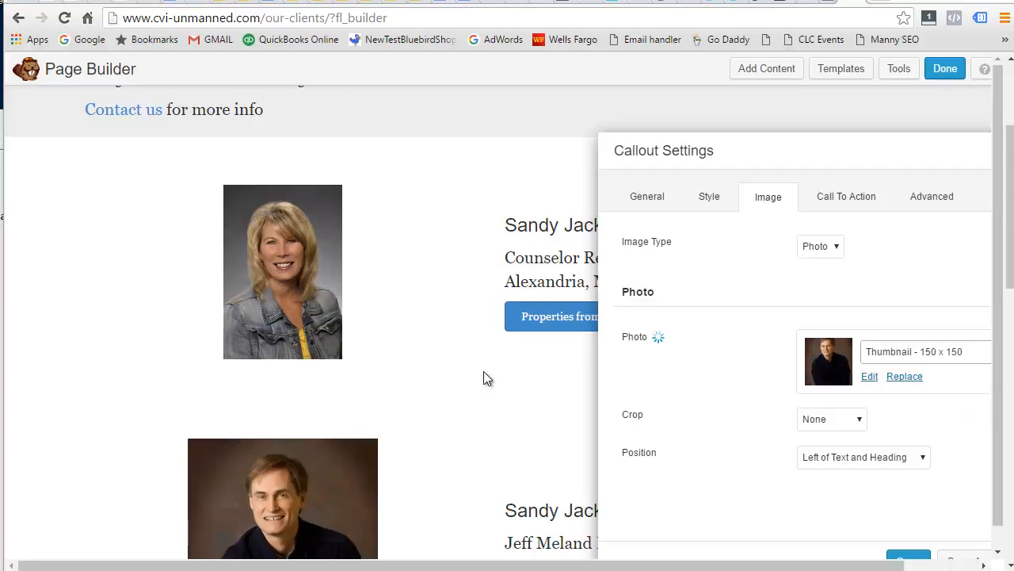
{"action": "scroll", "coordinate": [466, 395], "scroll_direction": "down", "scroll_amount": 1}
{"action": "scroll", "coordinate": [284, 178], "scroll_direction": "down", "scroll_amount": 1}
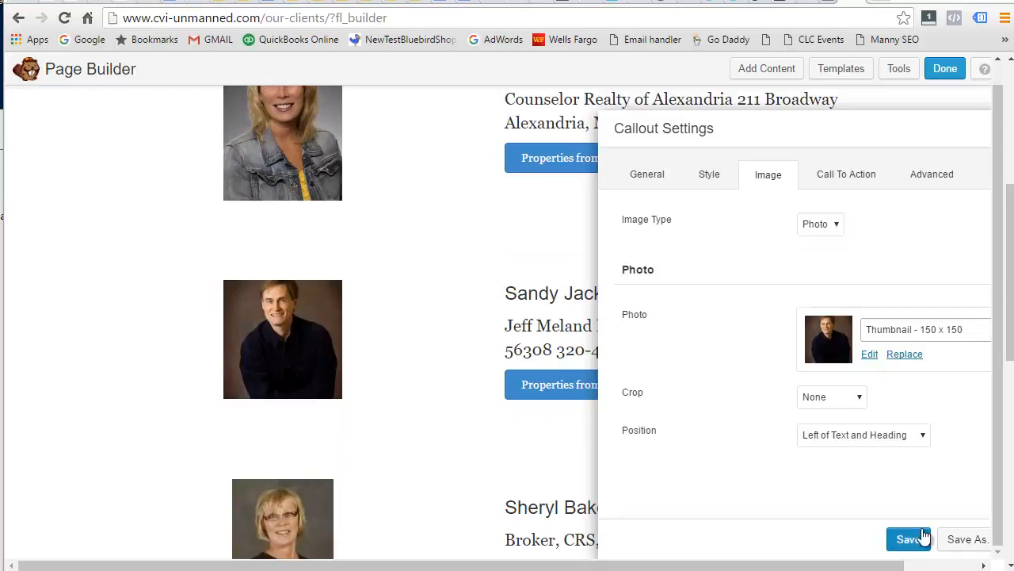
{"action": "left_click_drag", "start_coordinate": [811, 119], "coordinate": [507, 112]}
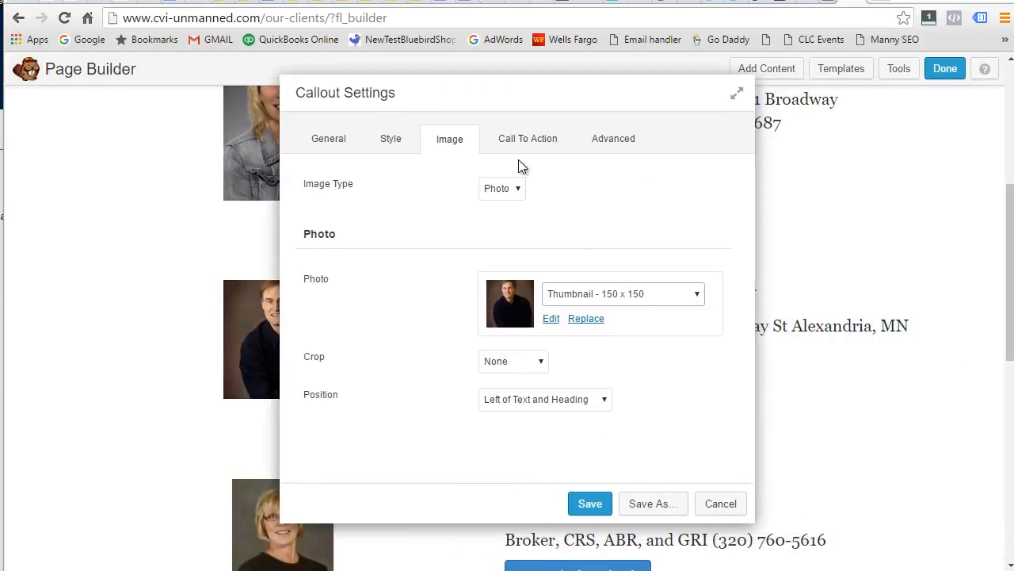
{"action": "left_click", "coordinate": [525, 141]}
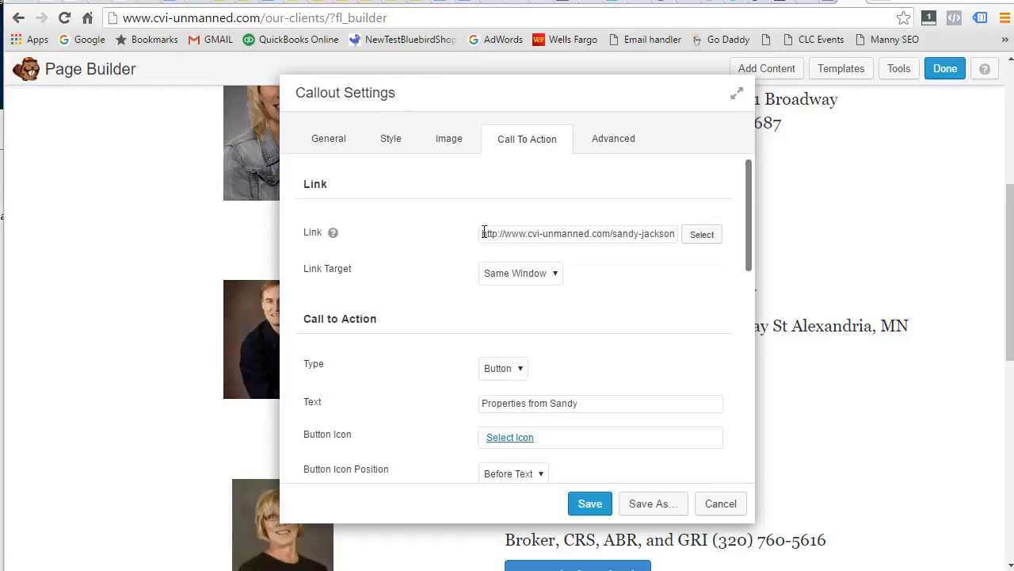
{"action": "left_click_drag", "start_coordinate": [0, 133], "coordinate": [173, 117]}
{"action": "left_click_drag", "start_coordinate": [336, 188], "coordinate": [640, 189]}
{"action": "right_click", "coordinate": [526, 190]}
{"action": "left_click", "coordinate": [571, 242]}
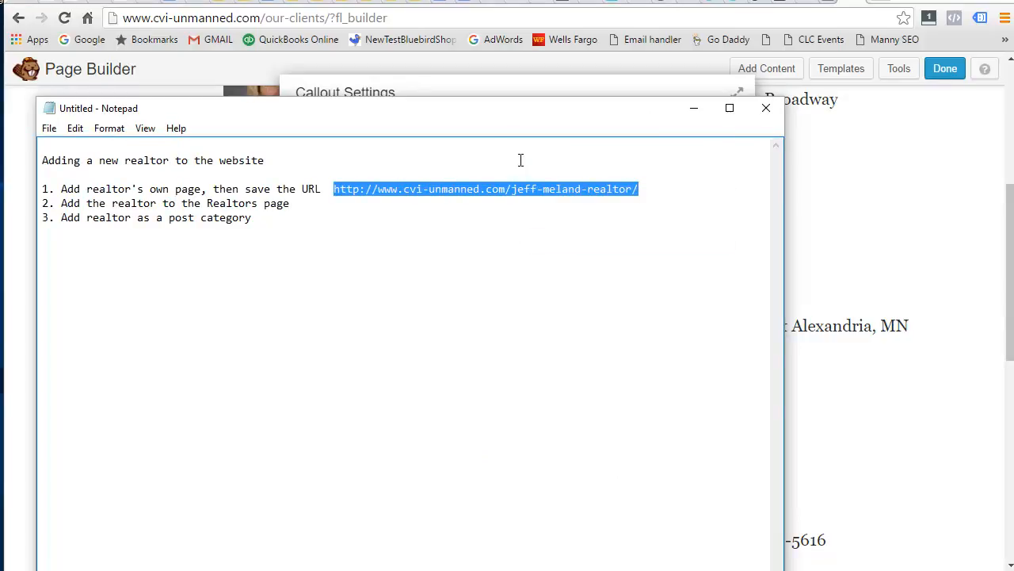
{"action": "left_click_drag", "start_coordinate": [503, 114], "coordinate": [316, 140]}
{"action": "left_click", "coordinate": [551, 91]}
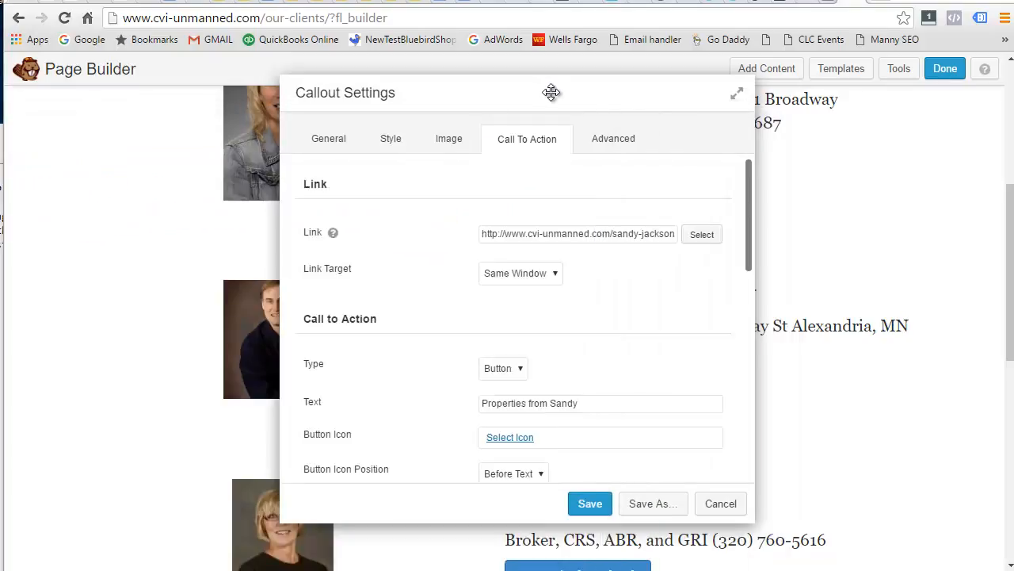
{"action": "left_click_drag", "start_coordinate": [481, 234], "coordinate": [717, 238]}
{"action": "key", "text": "ctrl+v"}
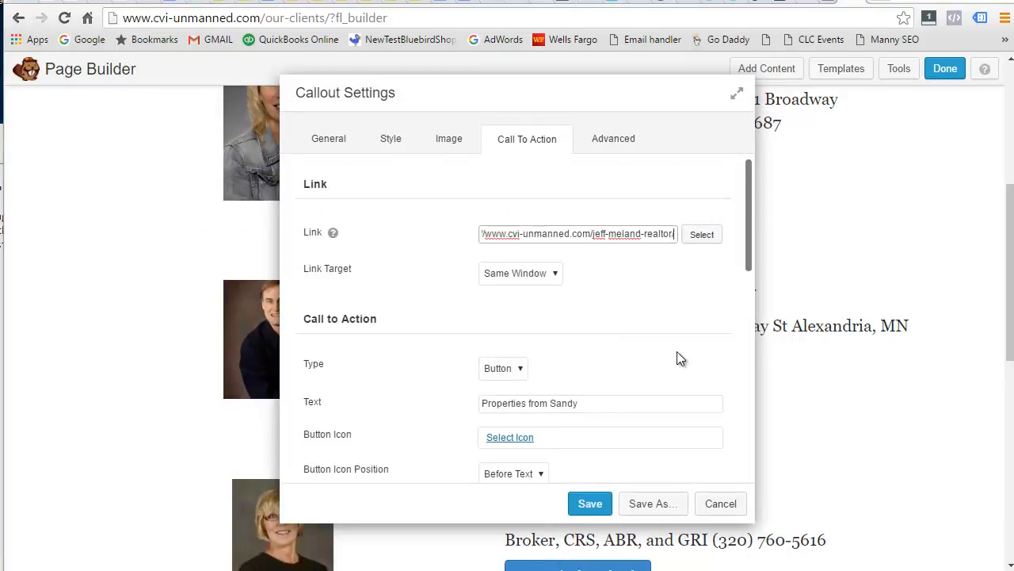
{"action": "left_click", "coordinate": [634, 320]}
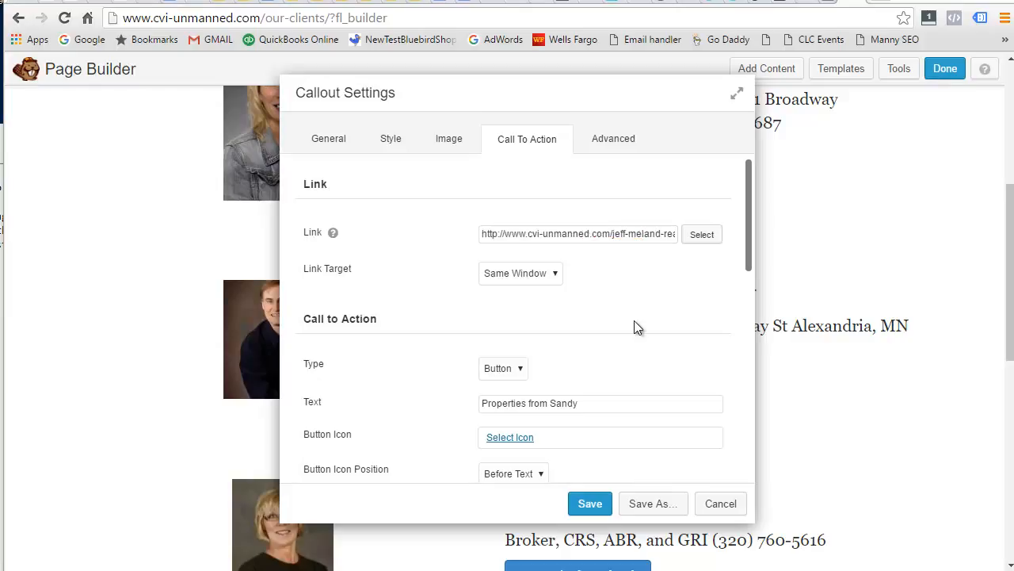
Change the button text to 'Properties from Jeff' and check the page preview.
{"action": "double_click", "coordinate": [553, 404]}
{"action": "type", "text": "Jeff"}
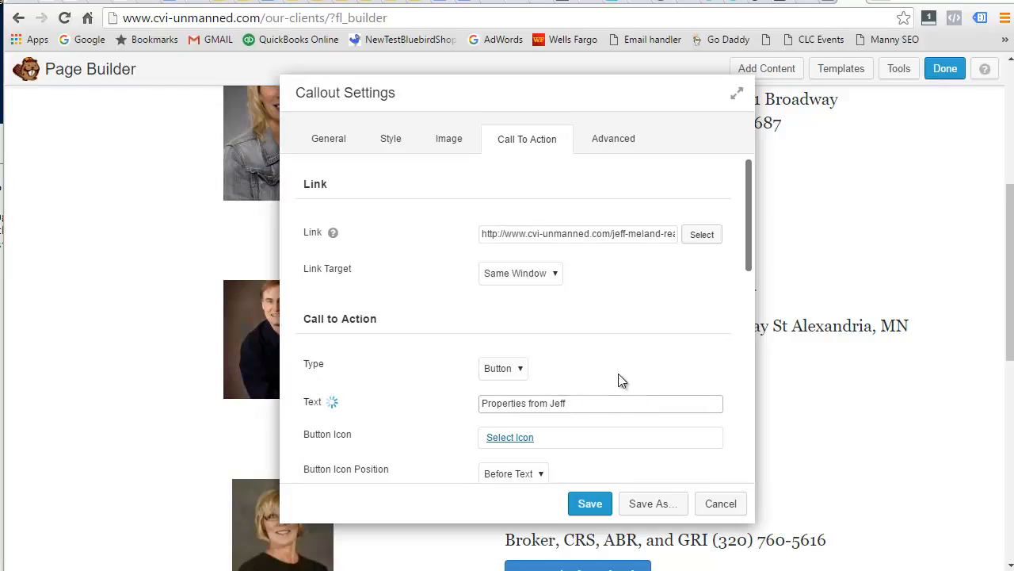
{"action": "left_click", "coordinate": [603, 333]}
{"action": "left_click_drag", "start_coordinate": [511, 101], "coordinate": [262, 55]}
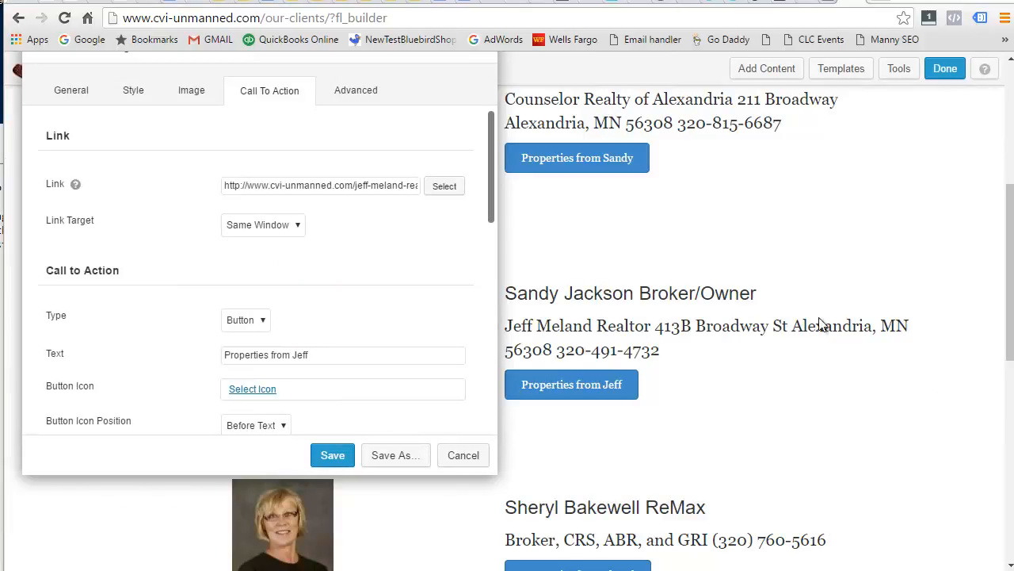
{"action": "scroll", "coordinate": [347, 280], "scroll_direction": "down", "scroll_amount": 3}
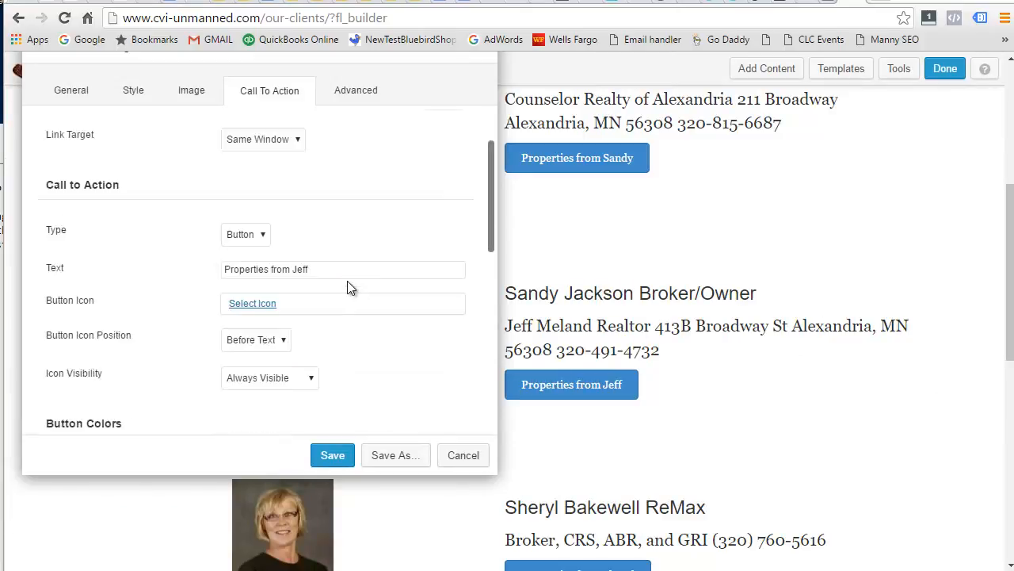
{"action": "scroll", "coordinate": [347, 281], "scroll_direction": "up", "scroll_amount": 3}
{"action": "scroll", "coordinate": [349, 282], "scroll_direction": "down", "scroll_amount": 2}
{"action": "scroll", "coordinate": [352, 279], "scroll_direction": "down", "scroll_amount": 5}
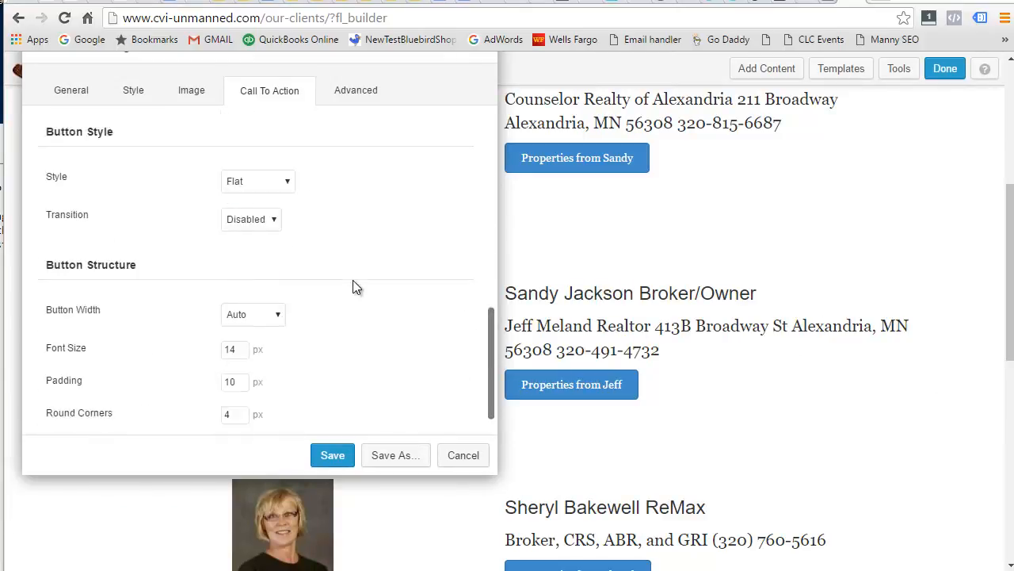
{"action": "scroll", "coordinate": [351, 270], "scroll_direction": "up", "scroll_amount": 8}
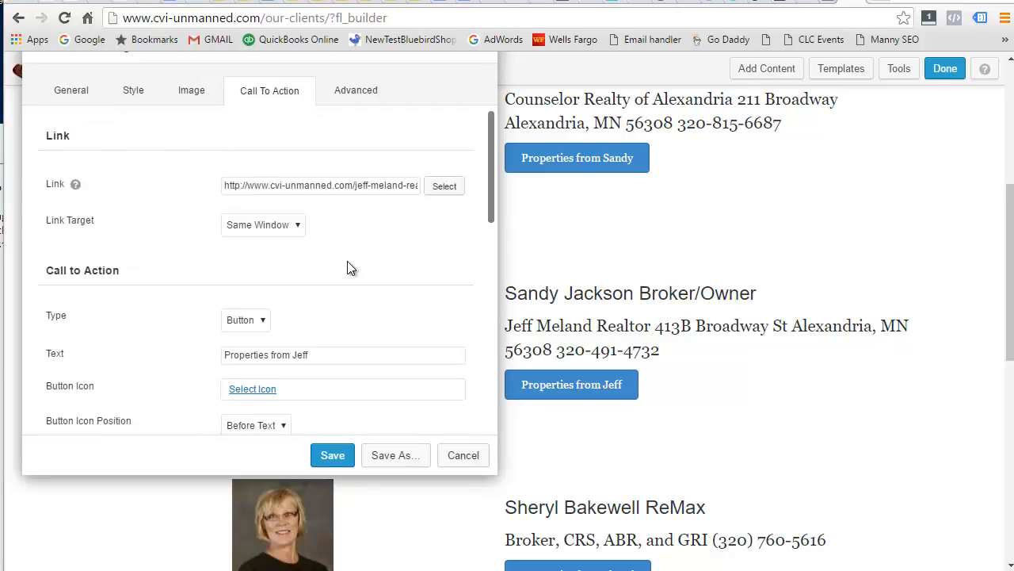
{"action": "left_click", "coordinate": [72, 101]}
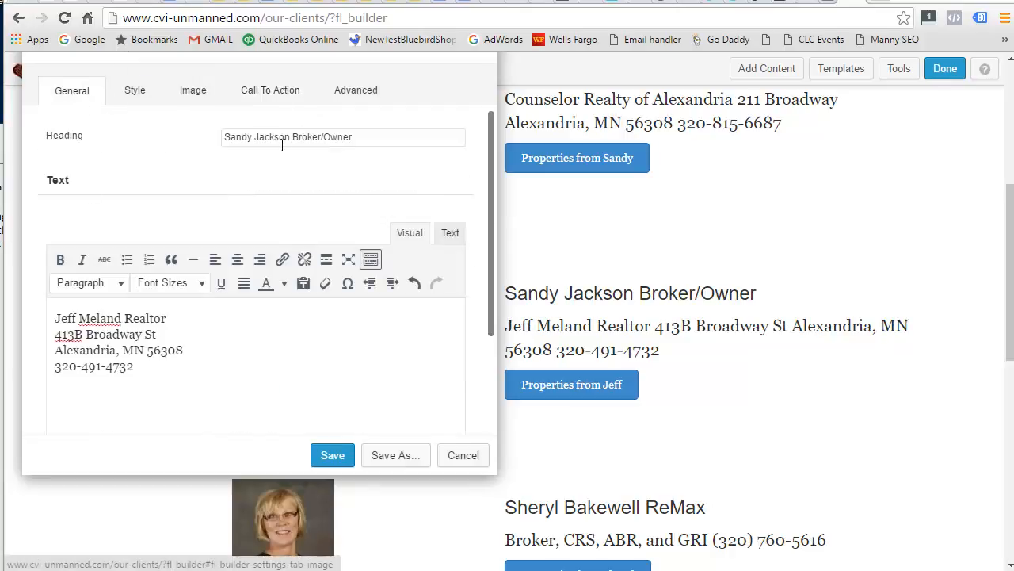
{"action": "left_click_drag", "start_coordinate": [272, 60], "coordinate": [289, 130]}
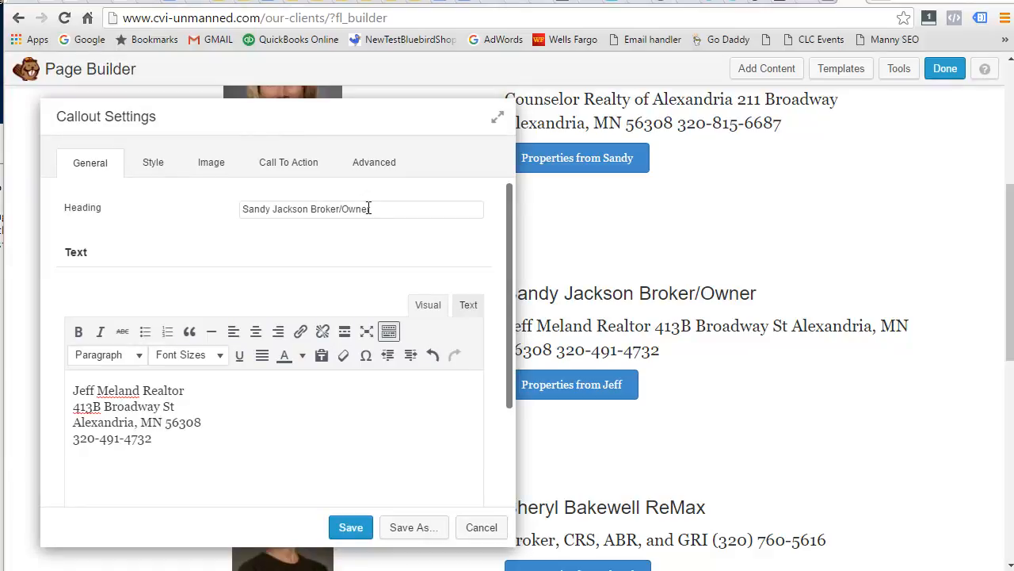
{"action": "left_click_drag", "start_coordinate": [406, 205], "coordinate": [165, 199]}
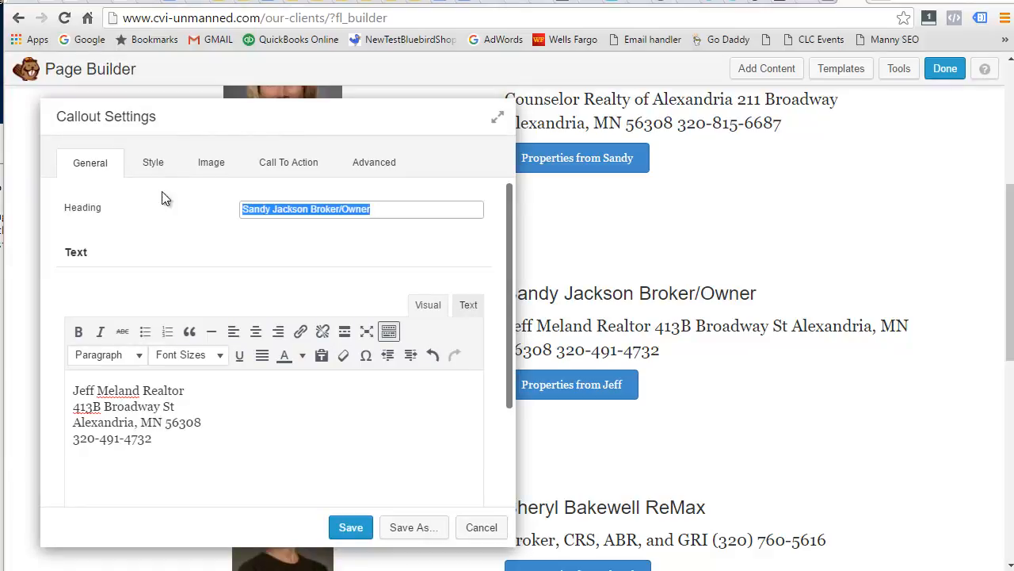
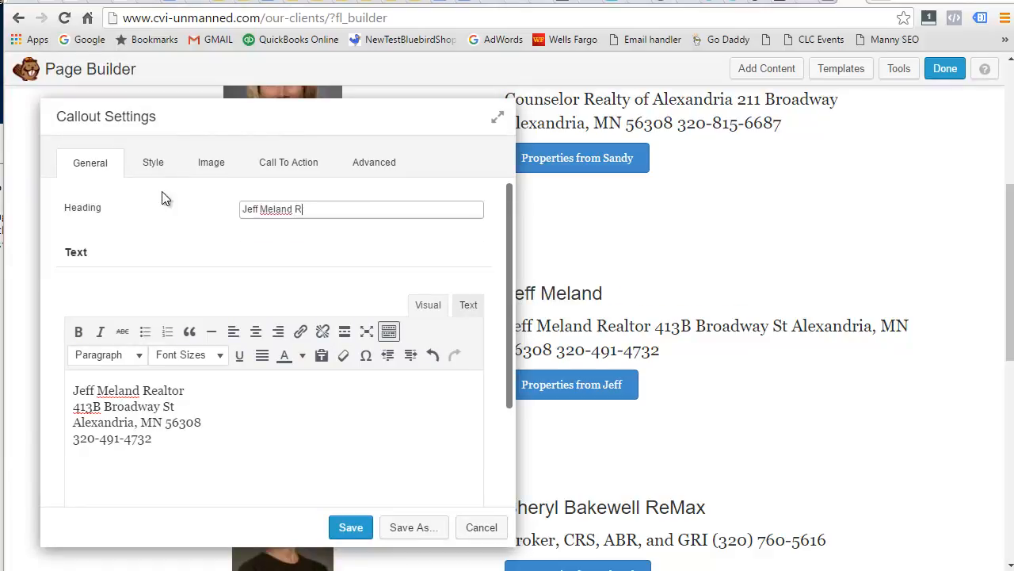
{"action": "type", "text": "ealtor"}
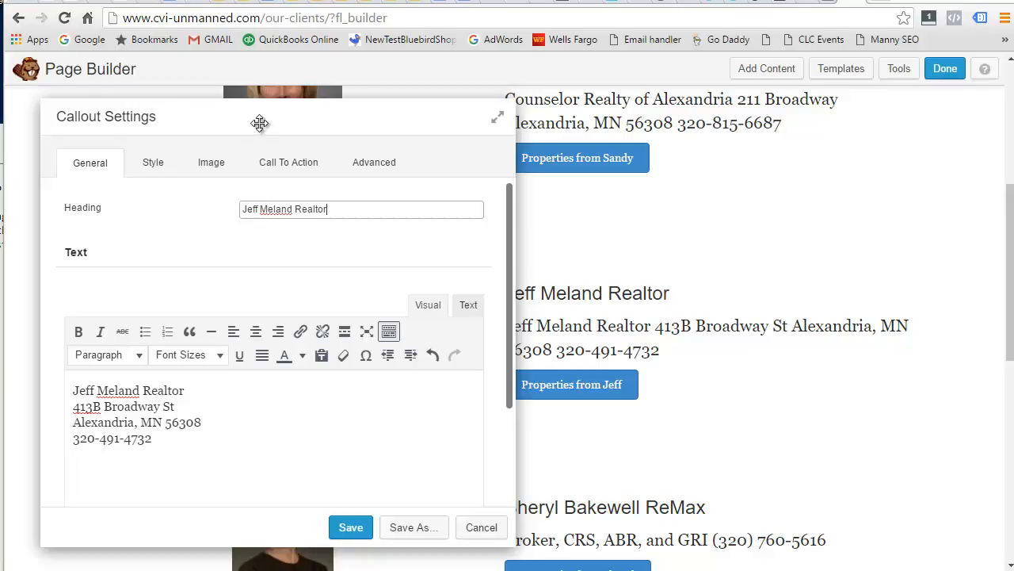
Review the callout's image and call-to-action settings, then save the callout.
{"action": "left_click_drag", "start_coordinate": [260, 124], "coordinate": [169, 104]}
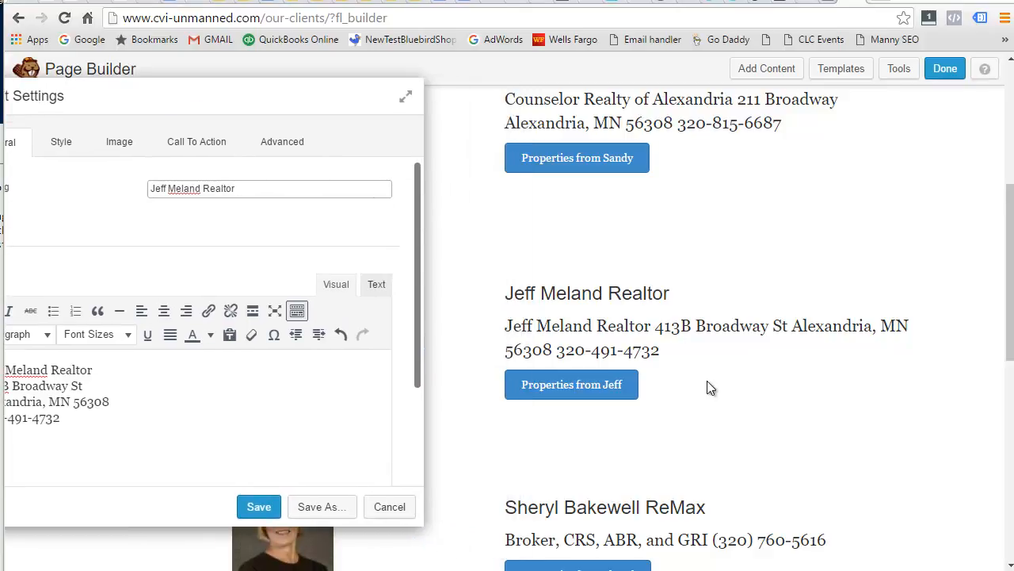
{"action": "left_click_drag", "start_coordinate": [292, 113], "coordinate": [429, 122]}
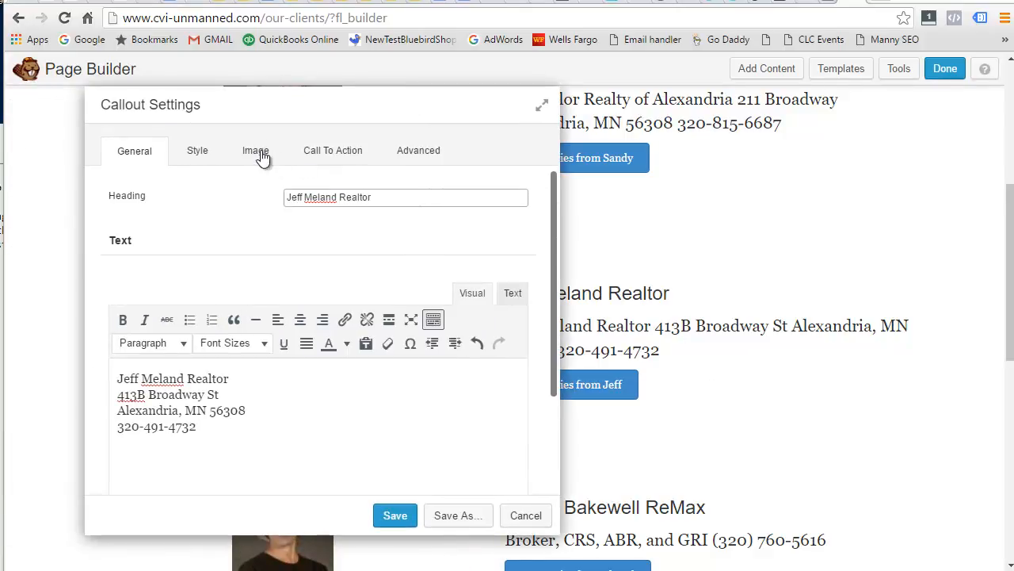
{"action": "left_click", "coordinate": [257, 152]}
{"action": "left_click", "coordinate": [325, 155]}
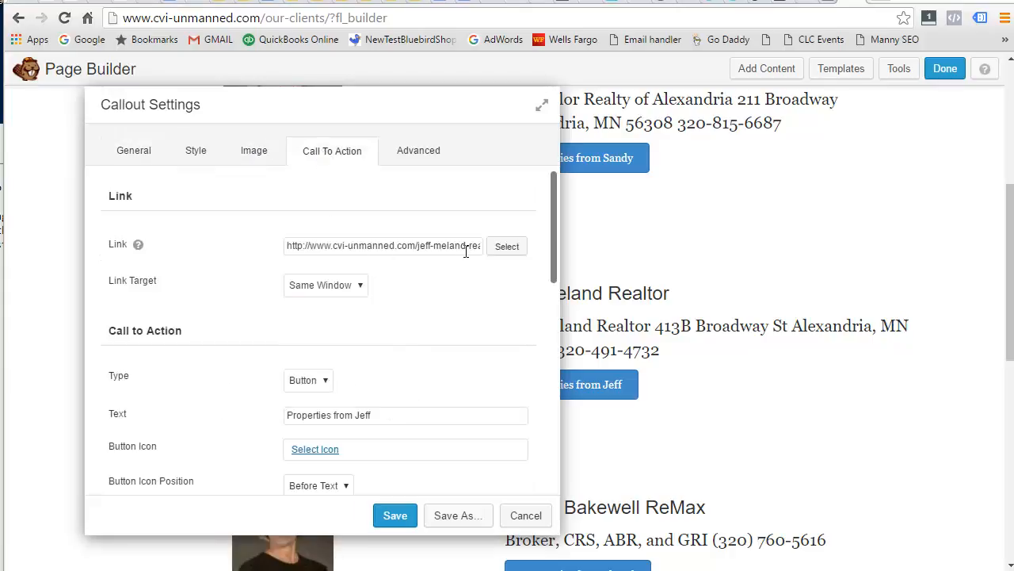
{"action": "scroll", "coordinate": [417, 352], "scroll_direction": "down", "scroll_amount": 2}
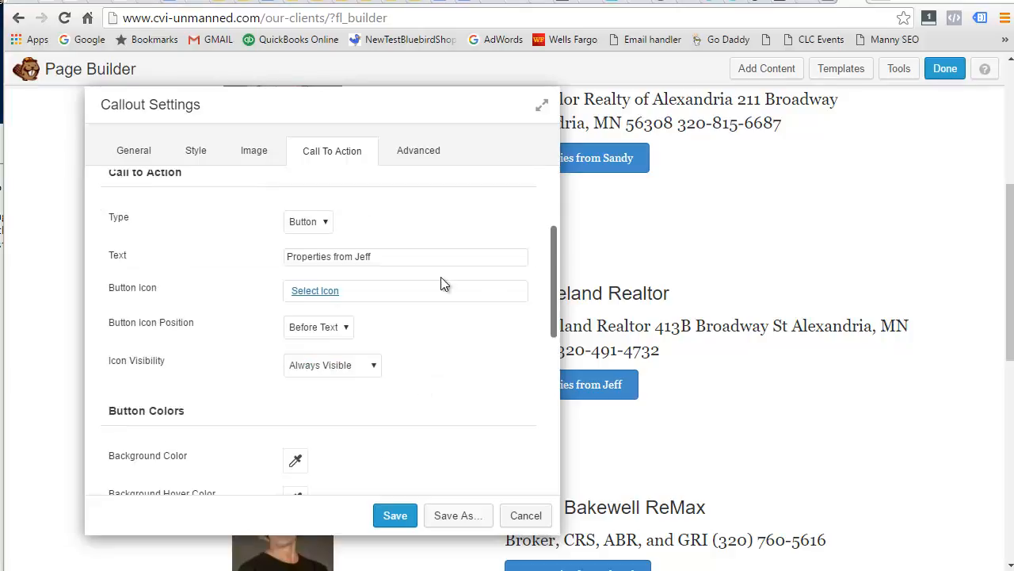
{"action": "scroll", "coordinate": [447, 357], "scroll_direction": "down", "scroll_amount": 2}
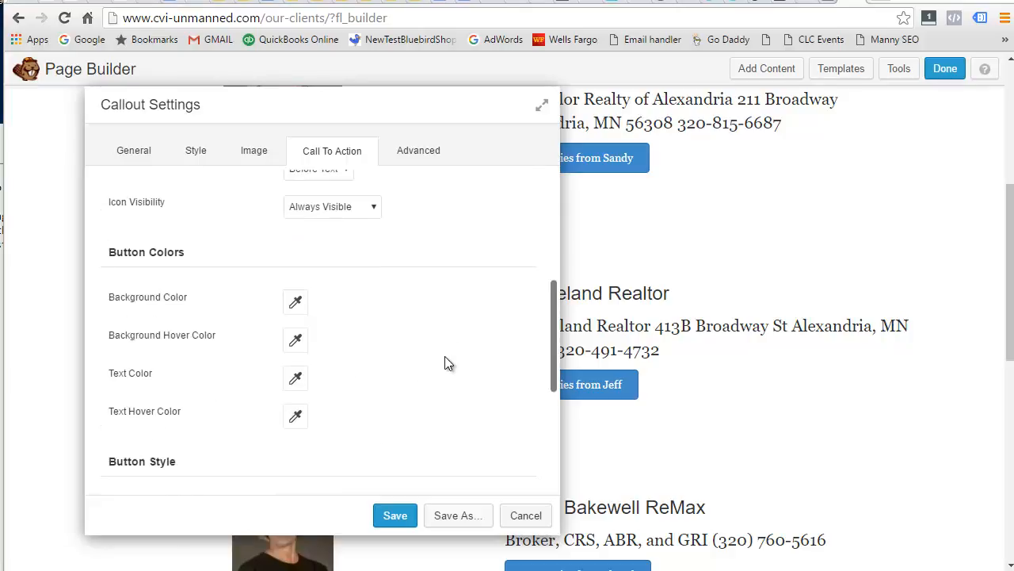
{"action": "left_click", "coordinate": [405, 515]}
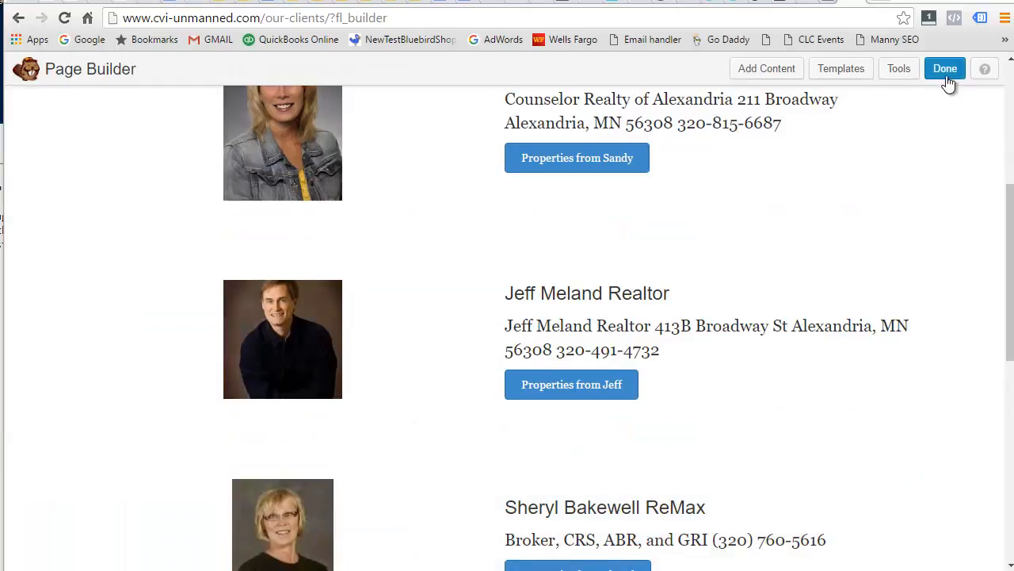
Publish the Our Clients changes and follow the 'Properties from Jeff' button to test it.
{"action": "left_click", "coordinate": [946, 70]}
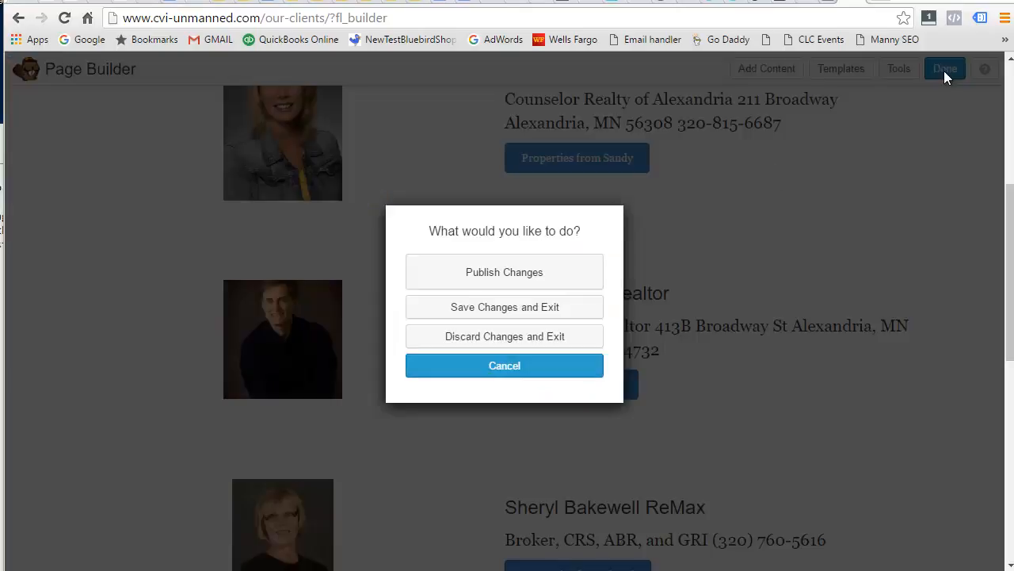
{"action": "left_click", "coordinate": [516, 274]}
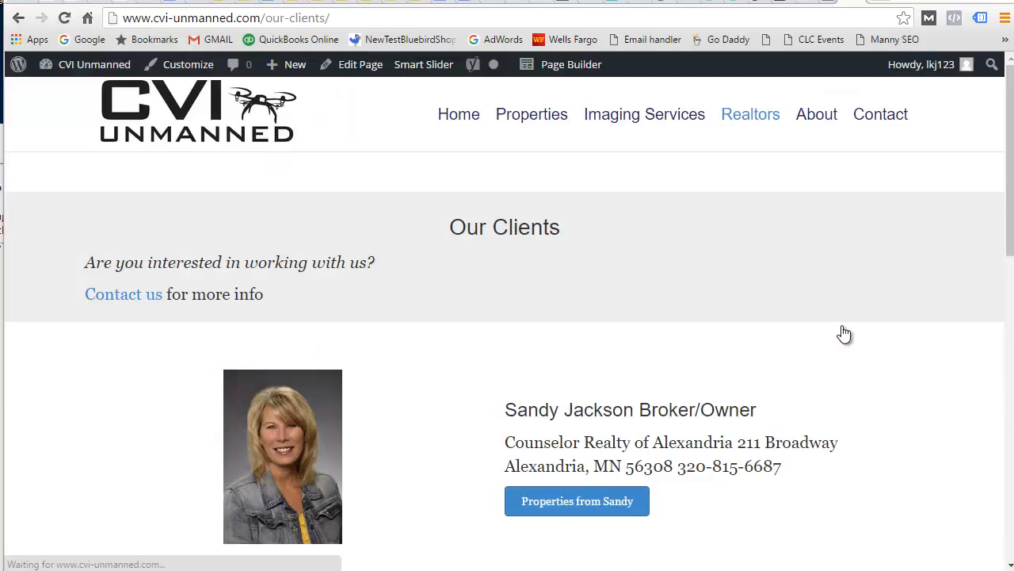
{"action": "scroll", "coordinate": [808, 290], "scroll_direction": "down", "scroll_amount": 4}
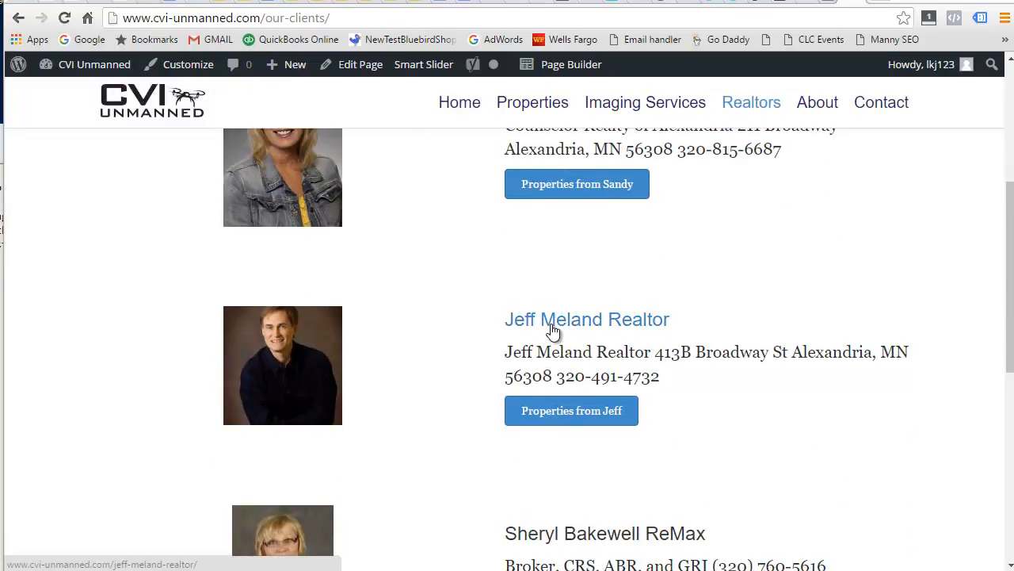
{"action": "left_click", "coordinate": [564, 413]}
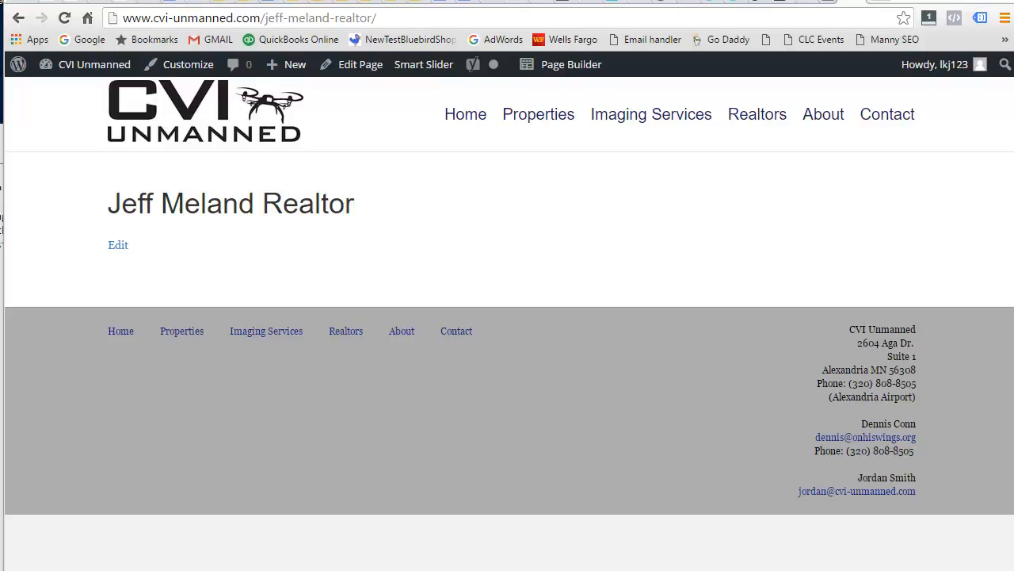
{"action": "key", "text": "alt+Tab"}
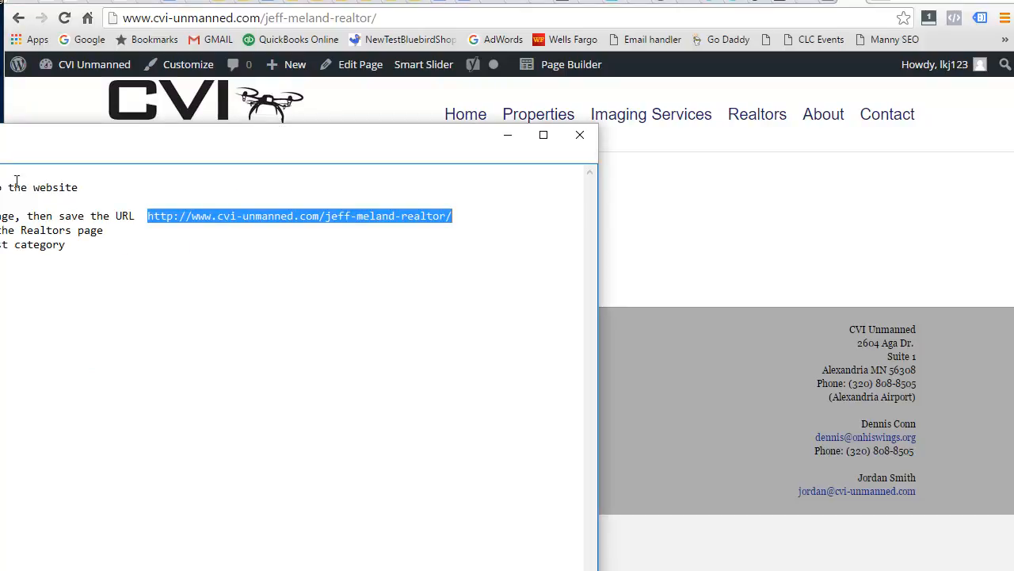
{"action": "left_click", "coordinate": [768, 202]}
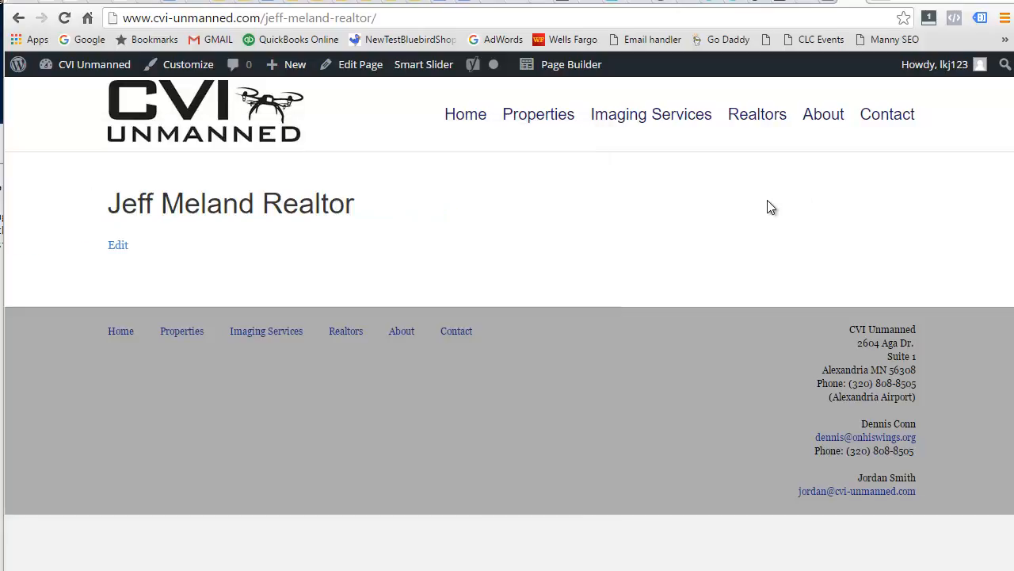
{"action": "left_click", "coordinate": [566, 75]}
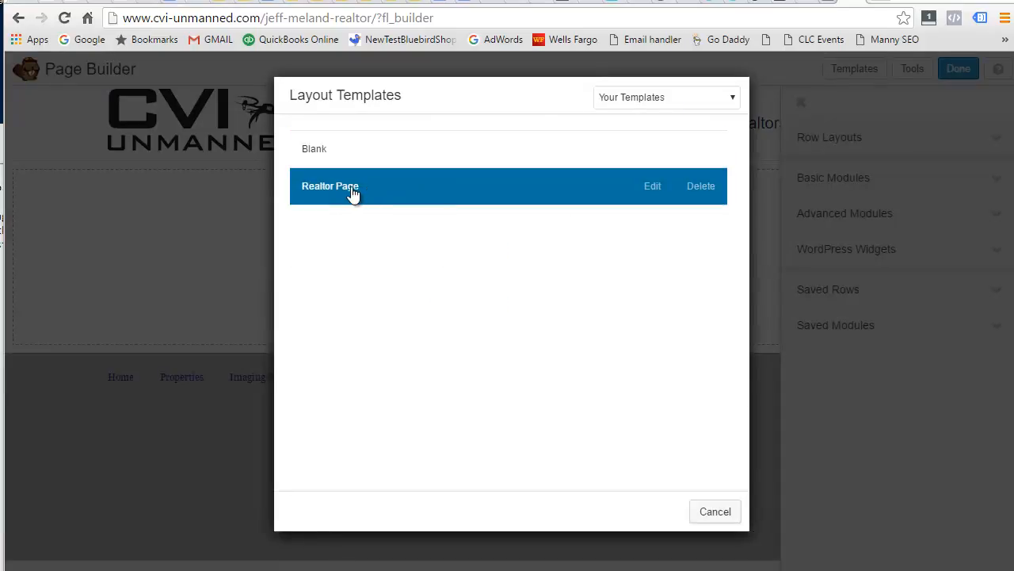
Apply the saved Realtor Page template from Your Templates.
{"action": "left_click", "coordinate": [686, 99]}
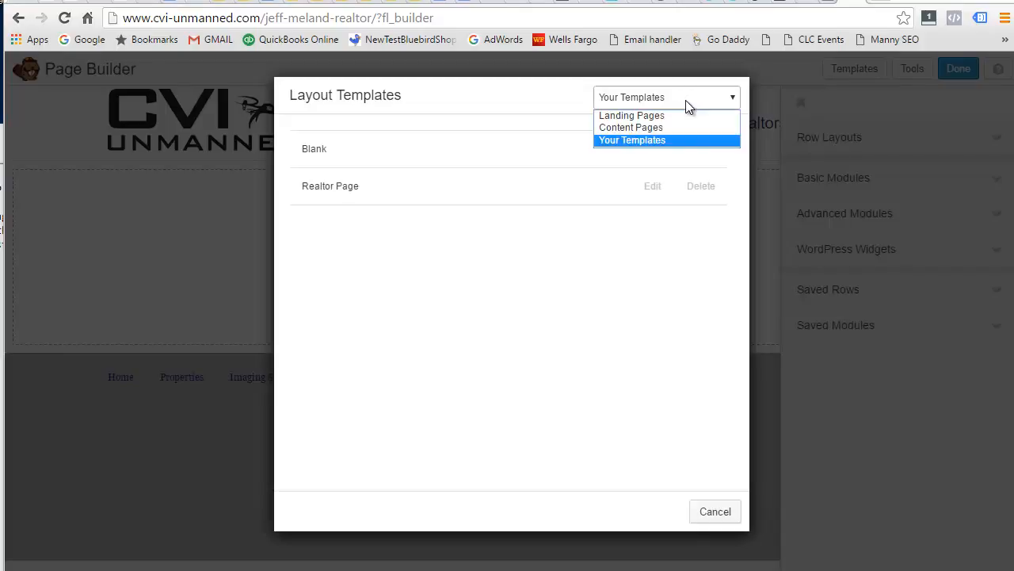
{"action": "left_click", "coordinate": [641, 117]}
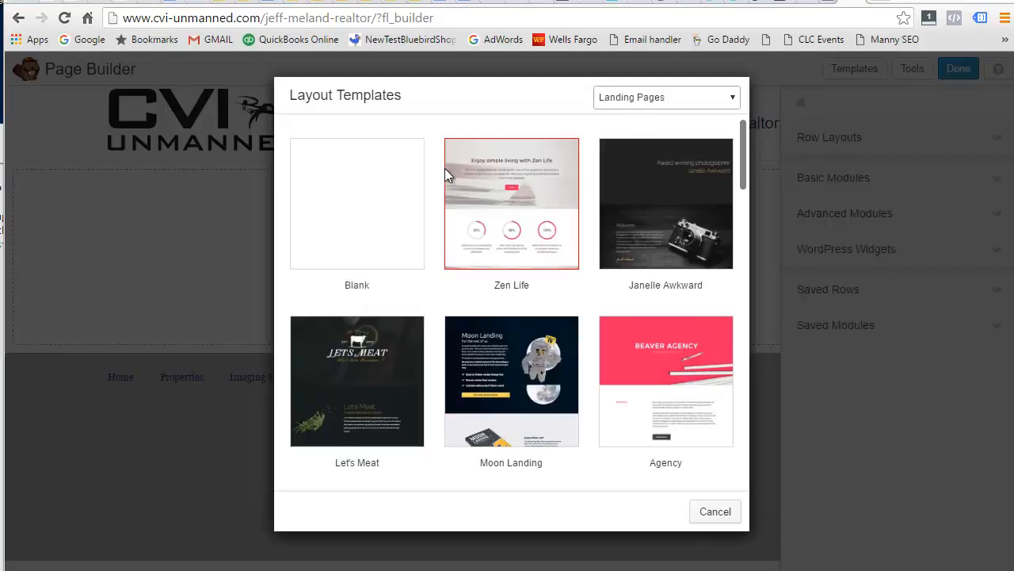
{"action": "left_click", "coordinate": [658, 98]}
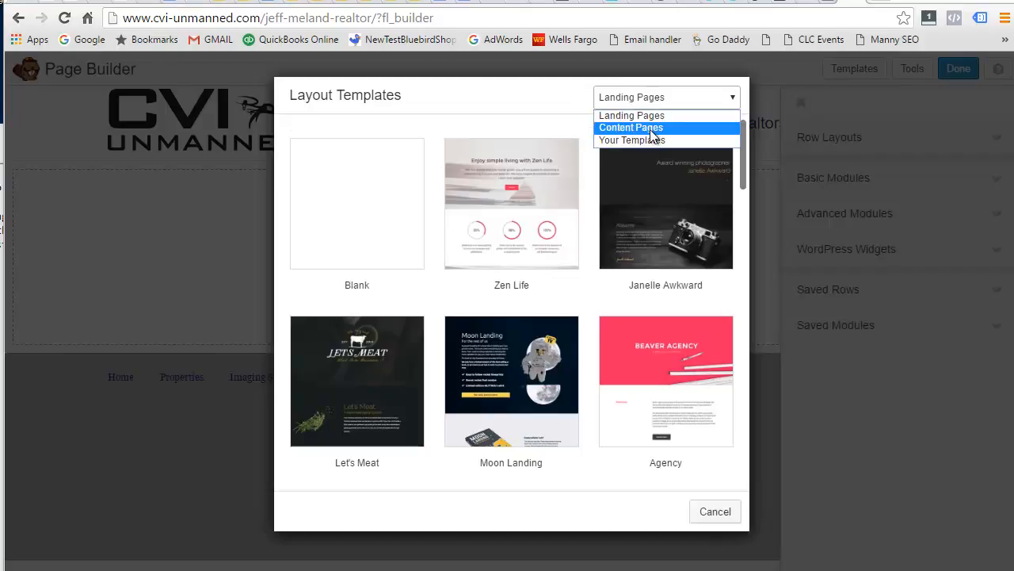
{"action": "left_click", "coordinate": [650, 127]}
{"action": "left_click", "coordinate": [640, 103]}
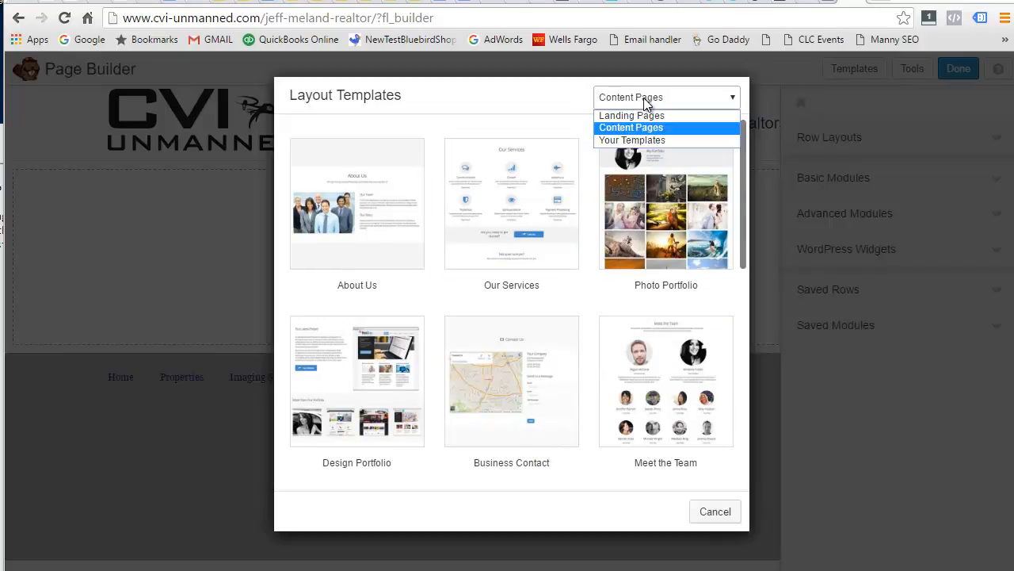
{"action": "left_click", "coordinate": [653, 142]}
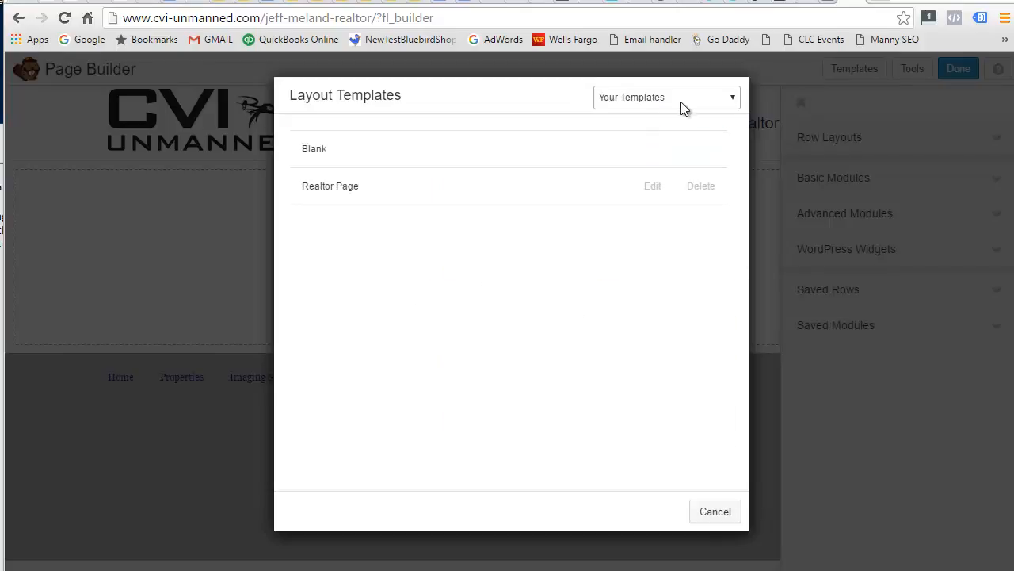
{"action": "left_click", "coordinate": [356, 200]}
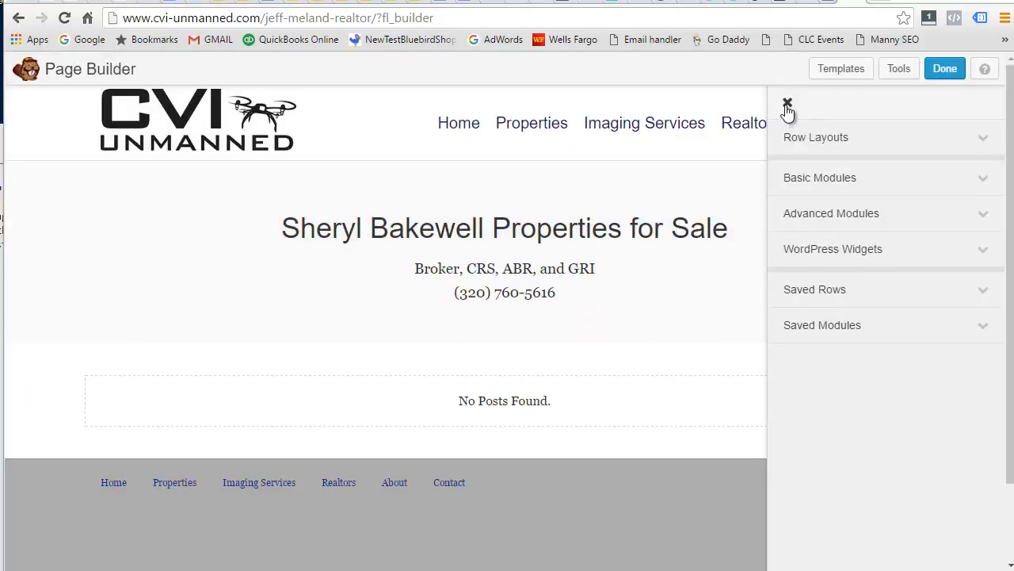
{"action": "left_click", "coordinate": [787, 104]}
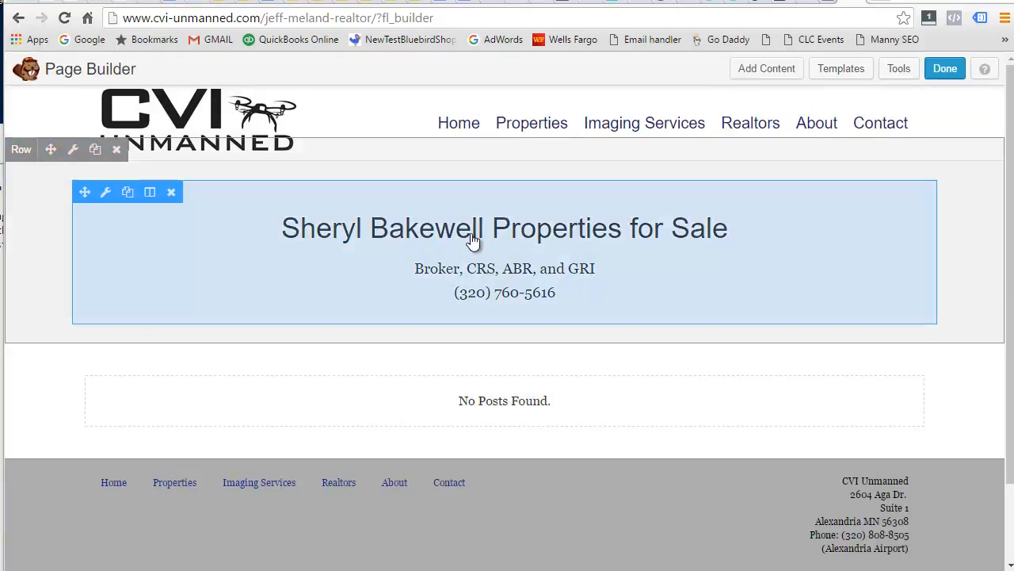
{"action": "left_click", "coordinate": [476, 238]}
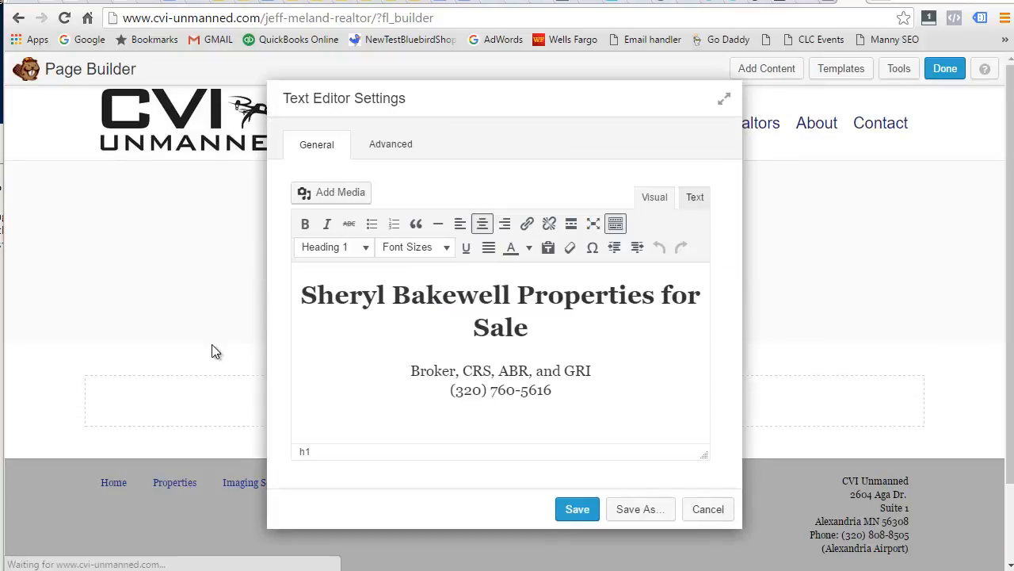
{"action": "left_click_drag", "start_coordinate": [511, 296], "coordinate": [702, 296]}
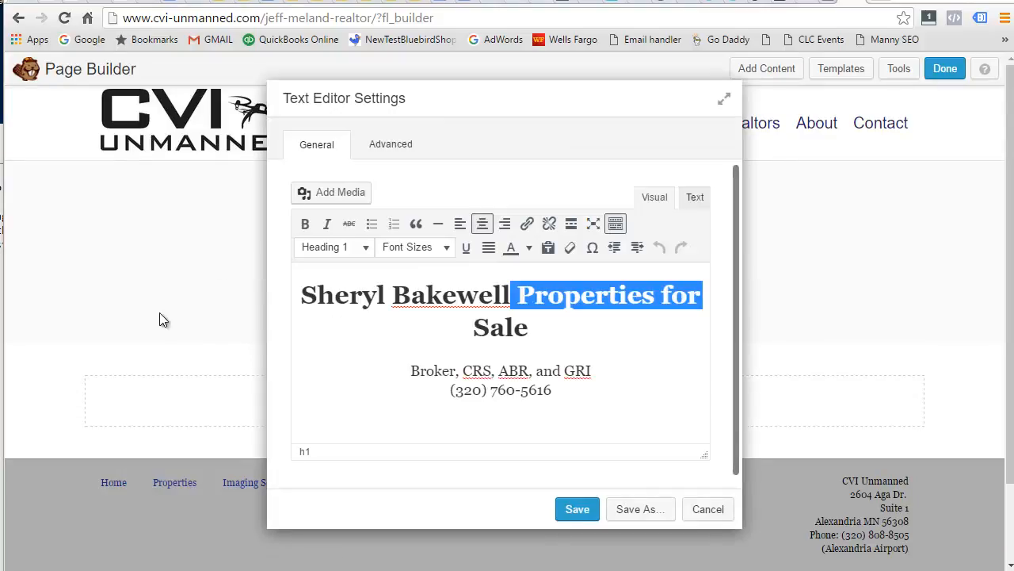
{"action": "key", "text": "shift+Home"}
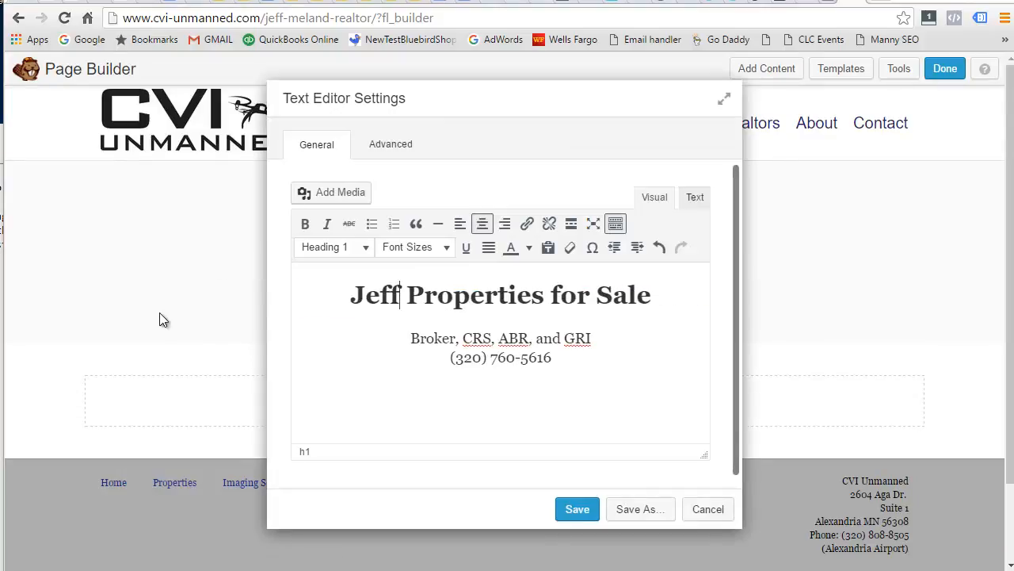
{"action": "left_click", "coordinate": [561, 394]}
{"action": "key", "text": "BackSpace"}
{"action": "key", "text": "BackSpace"}
{"action": "key", "text": "BackSpace"}
{"action": "key", "text": "BackSpace"}
{"action": "key", "text": "BackSpace"}
{"action": "key", "text": "BackSpace"}
{"action": "key", "text": "BackSpace"}
{"action": "key", "text": "BackSpace"}
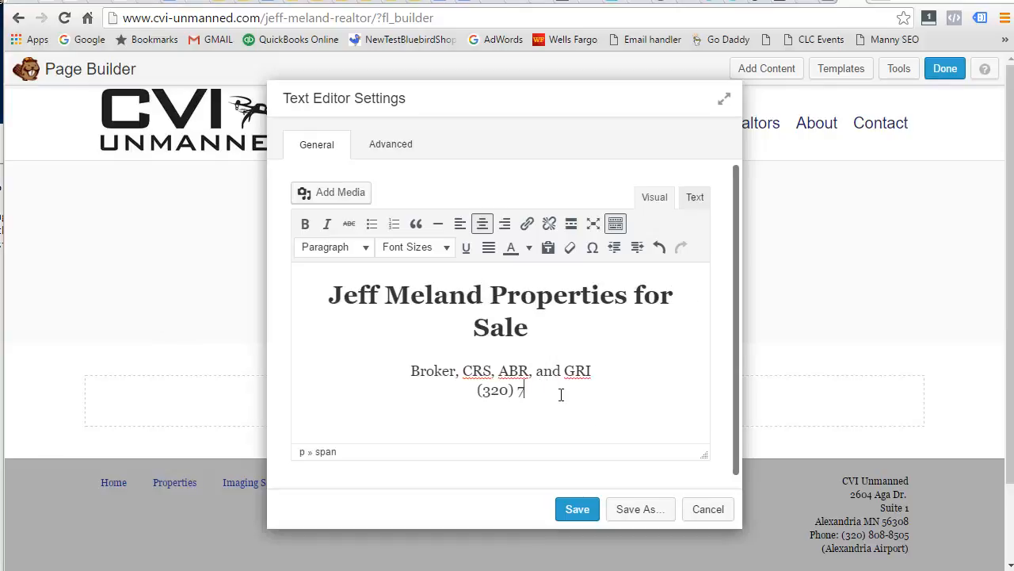
{"action": "type", "text": "491-4732"}
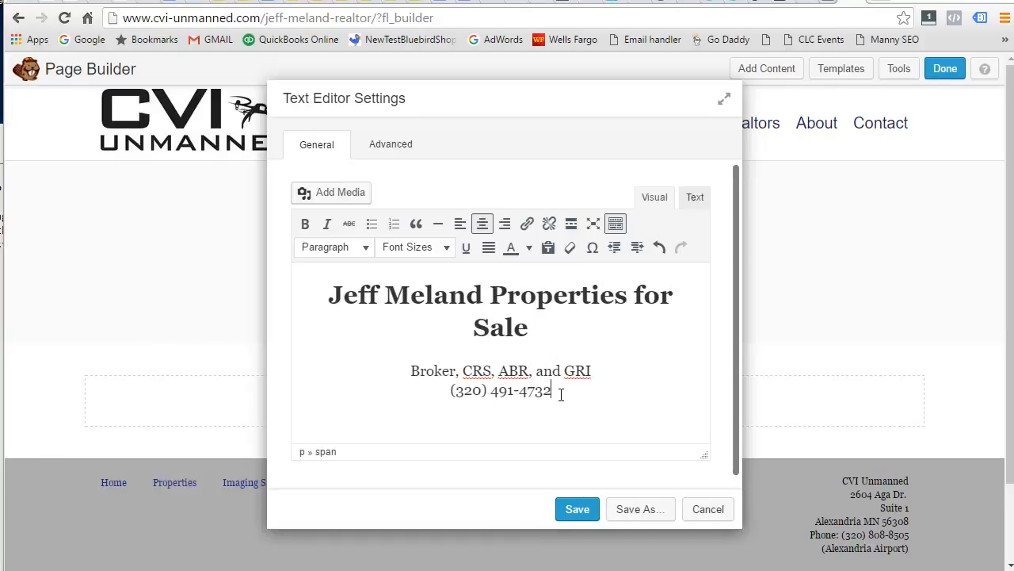
{"action": "left_click", "coordinate": [594, 370]}
{"action": "key", "text": "BackSpace"}
{"action": "key", "text": "BackSpace"}
{"action": "key", "text": "BackSpace"}
{"action": "key", "text": "BackSpace"}
{"action": "key", "text": "BackSpace"}
{"action": "key", "text": "BackSpace"}
{"action": "key", "text": "BackSpace"}
{"action": "key", "text": "BackSpace"}
{"action": "key", "text": "BackSpace"}
{"action": "key", "text": "BackSpace"}
{"action": "key", "text": "BackSpace"}
{"action": "key", "text": "BackSpace"}
{"action": "key", "text": "BackSpace"}
{"action": "key", "text": "BackSpace"}
{"action": "key", "text": "BackSpace"}
{"action": "key", "text": "BackSpace"}
{"action": "key", "text": "BackSpace"}
{"action": "key", "text": "BackSpace"}
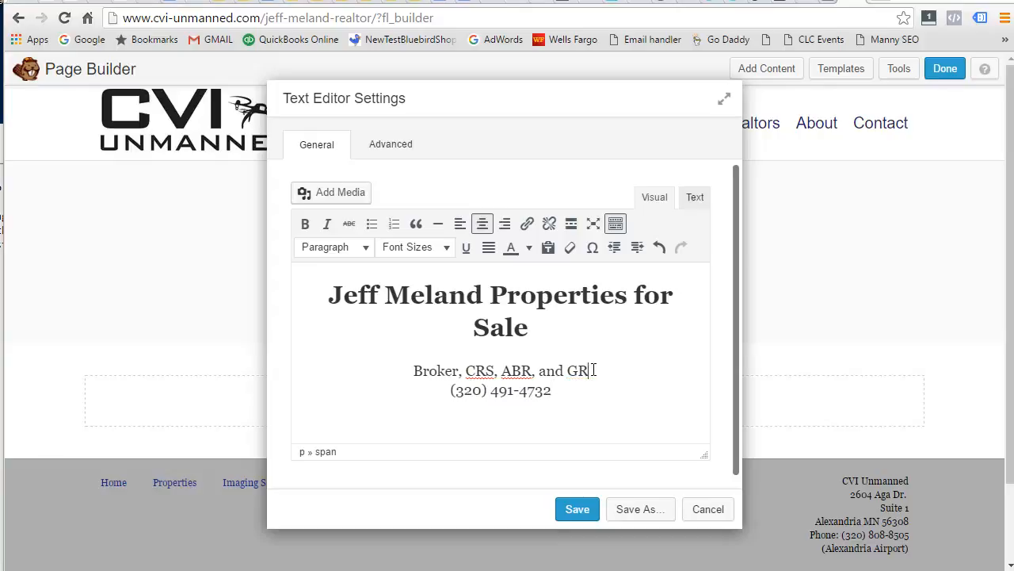
{"action": "key", "text": "shift+Home"}
{"action": "type", "text": "Realtor"}
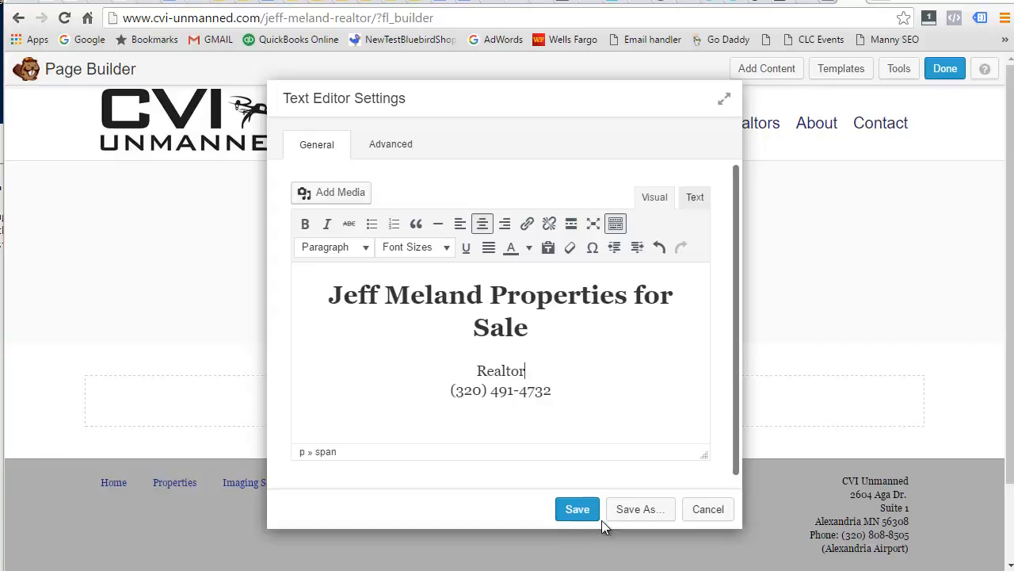
{"action": "left_click", "coordinate": [577, 509]}
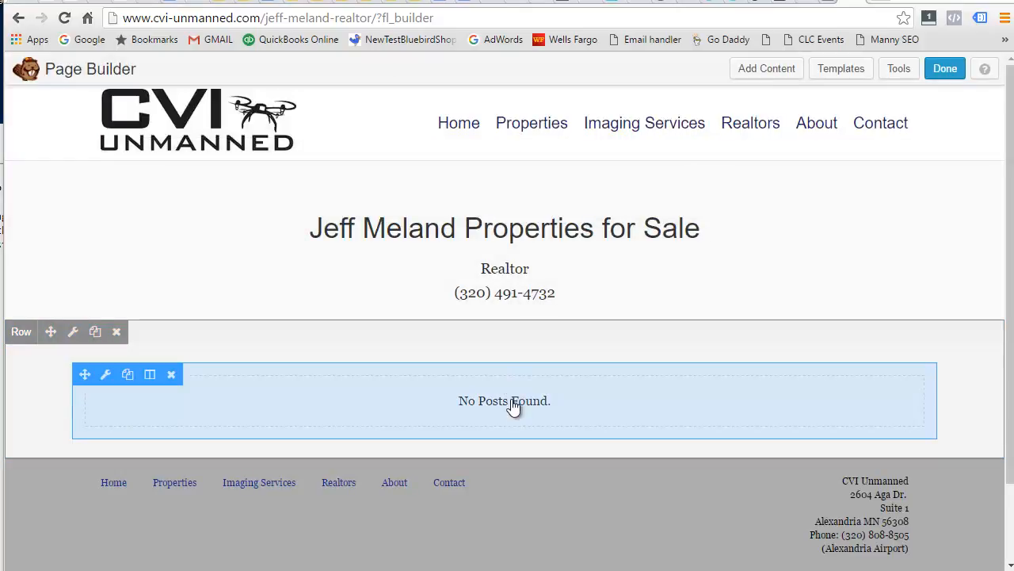
Review the Posts module's Categories filter in the Content tab, save it, and finish editing.
{"action": "left_click", "coordinate": [515, 405]}
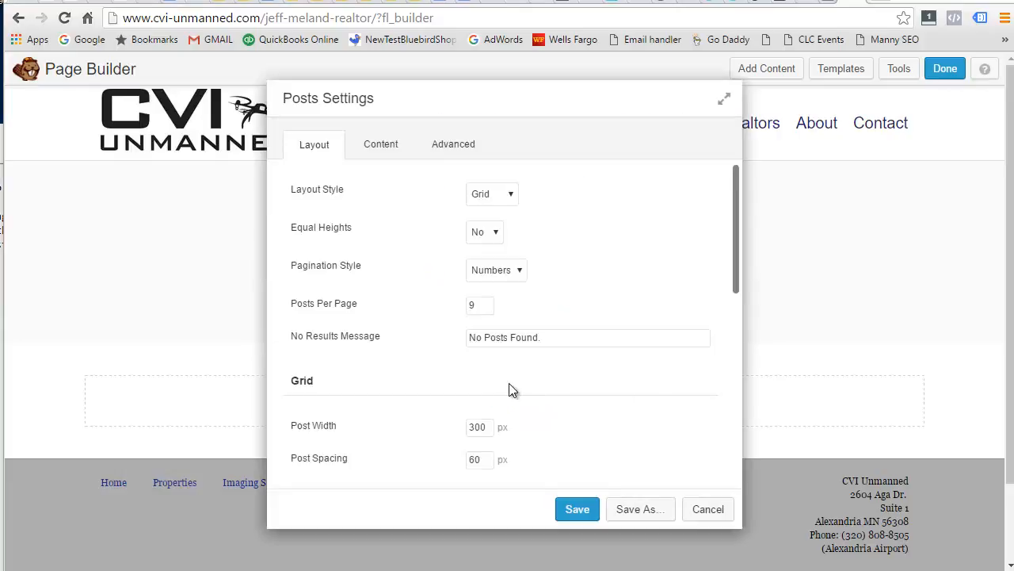
{"action": "scroll", "coordinate": [638, 344], "scroll_direction": "down", "scroll_amount": 6}
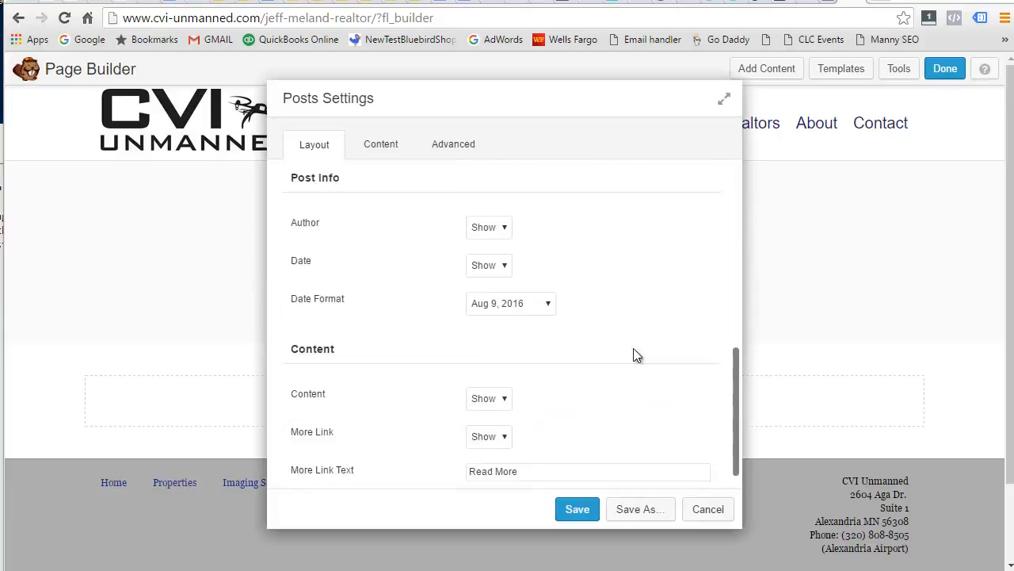
{"action": "scroll", "coordinate": [633, 355], "scroll_direction": "down", "scroll_amount": 1}
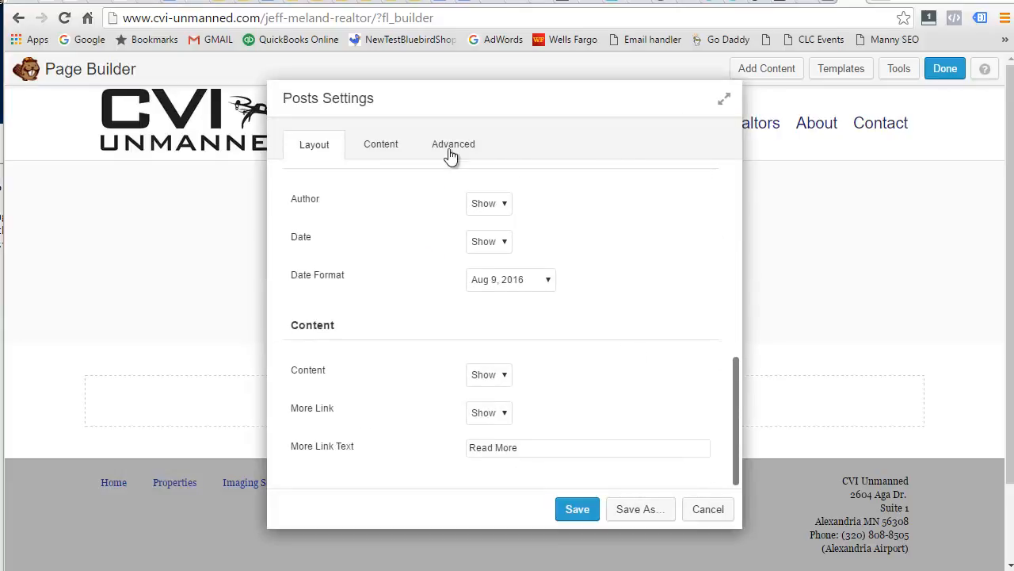
{"action": "left_click", "coordinate": [376, 155]}
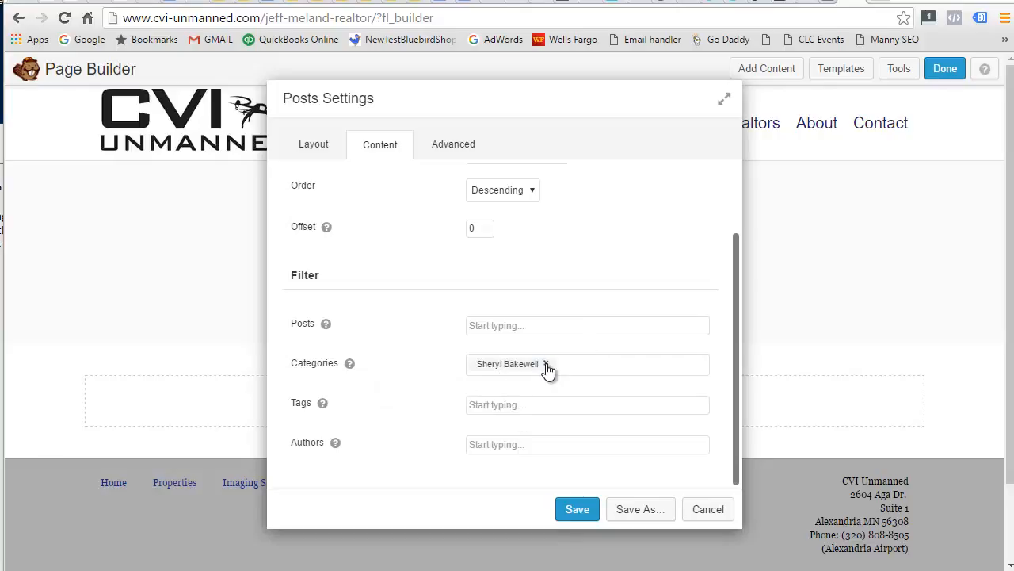
{"action": "left_click", "coordinate": [578, 509]}
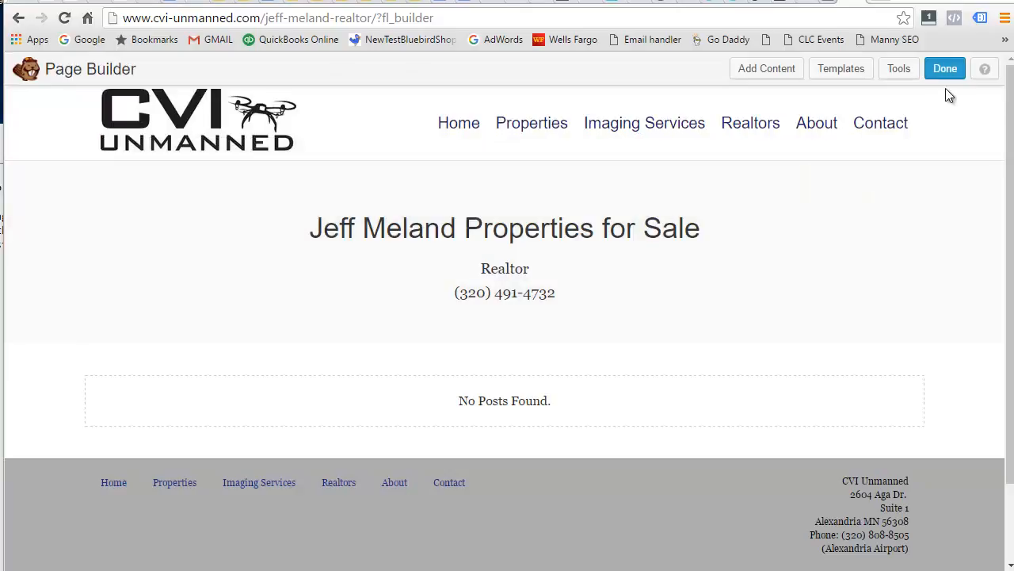
{"action": "left_click", "coordinate": [945, 68]}
Publish the realtor page changes and reposition the Notepad notes beside the browser.
{"action": "left_click", "coordinate": [511, 271]}
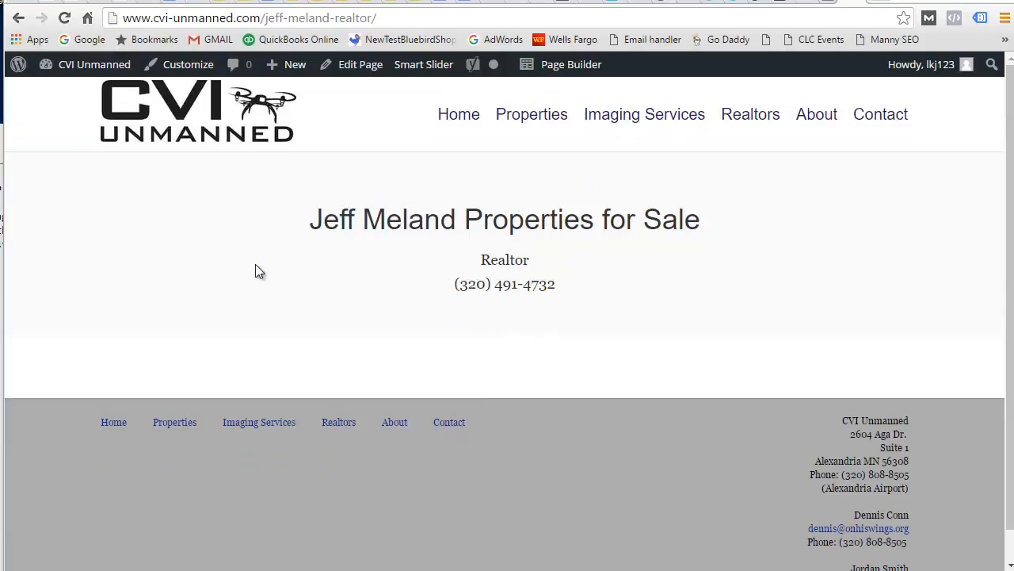
{"action": "left_click_drag", "start_coordinate": [0, 142], "coordinate": [233, 141]}
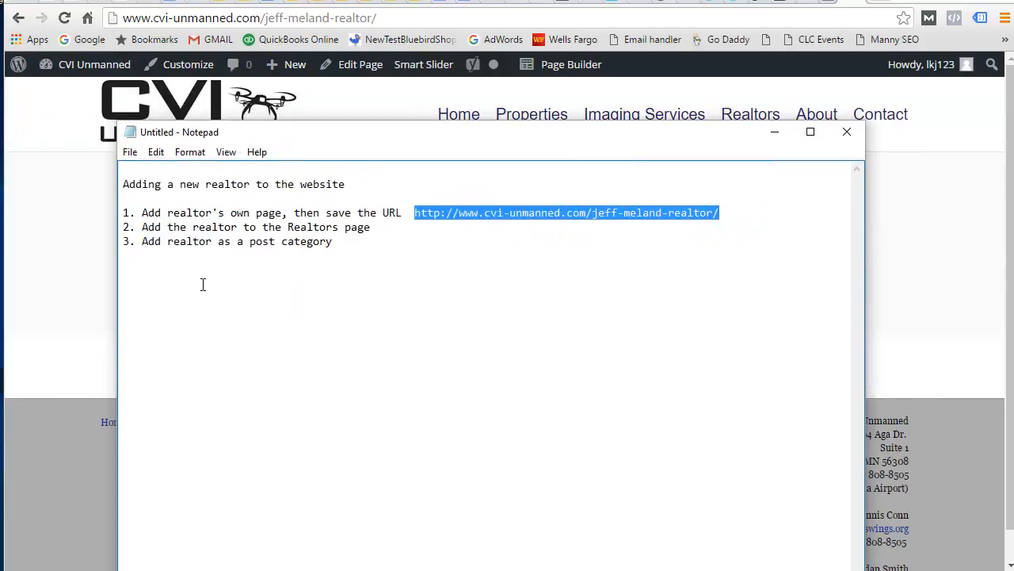
{"action": "left_click_drag", "start_coordinate": [433, 139], "coordinate": [138, 151]}
{"action": "left_click", "coordinate": [878, 190]}
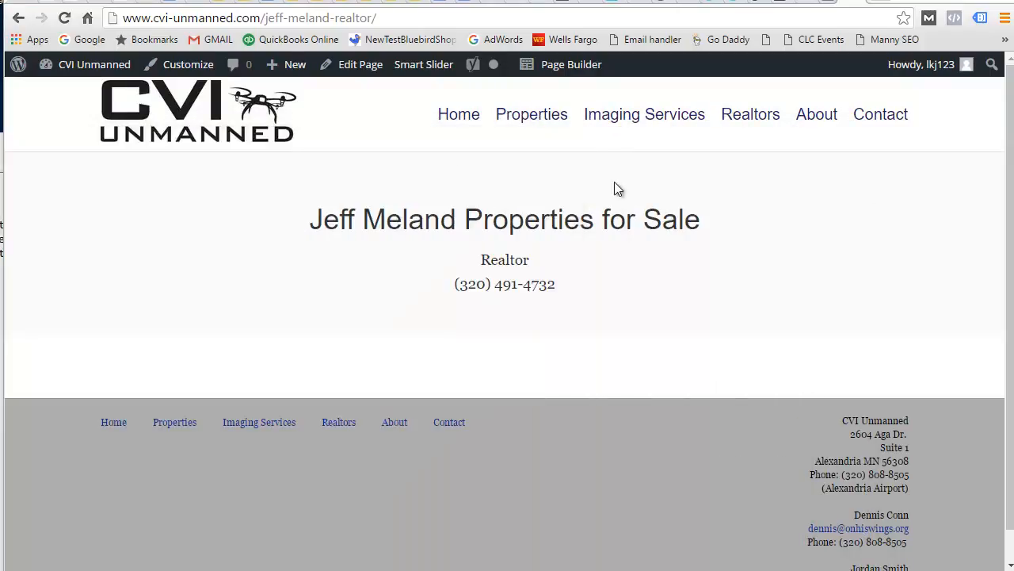
{"action": "mouse_move", "coordinate": [92, 70]}
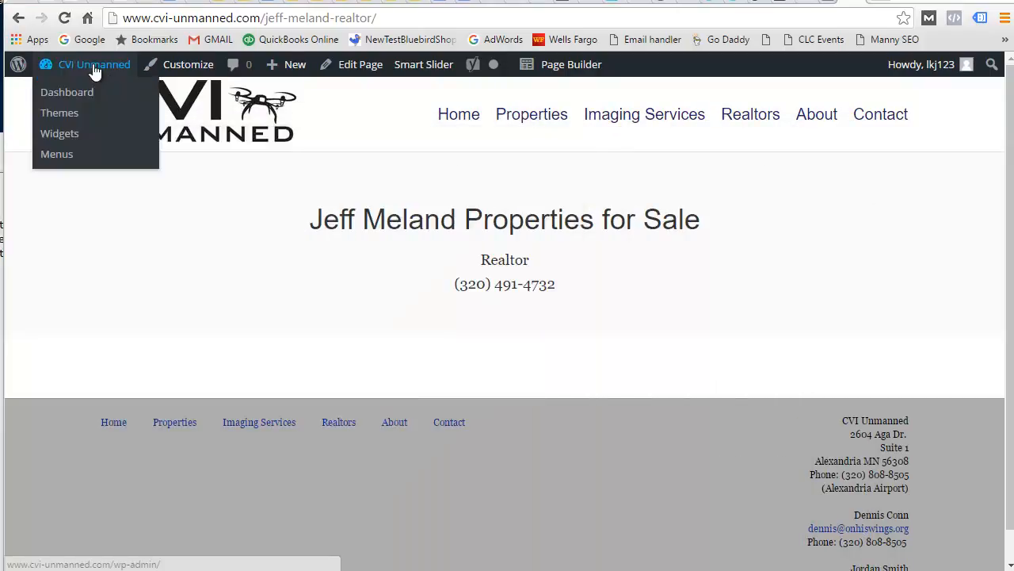
{"action": "left_click", "coordinate": [66, 92]}
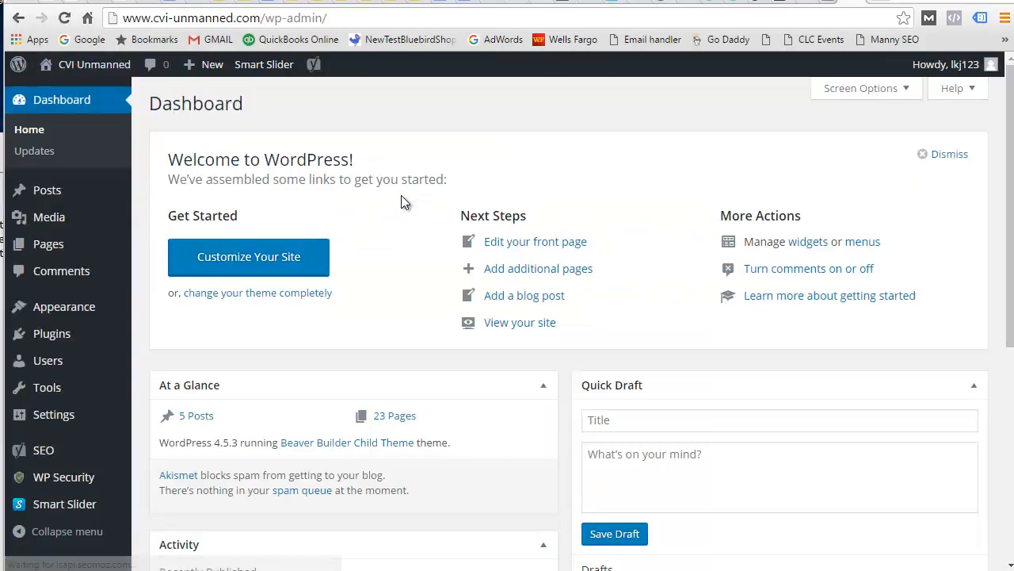
{"action": "mouse_move", "coordinate": [54, 198]}
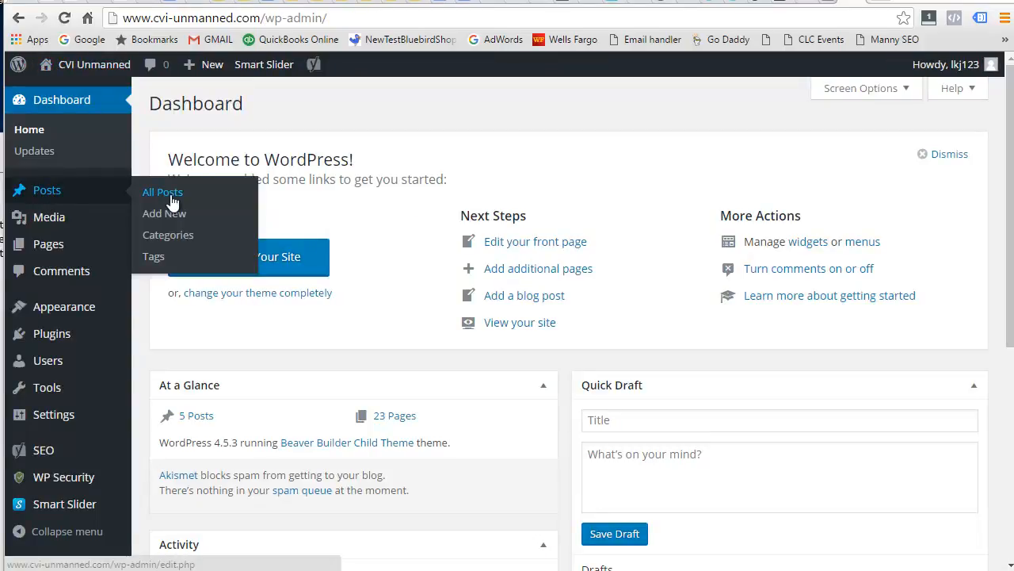
{"action": "left_click", "coordinate": [170, 236]}
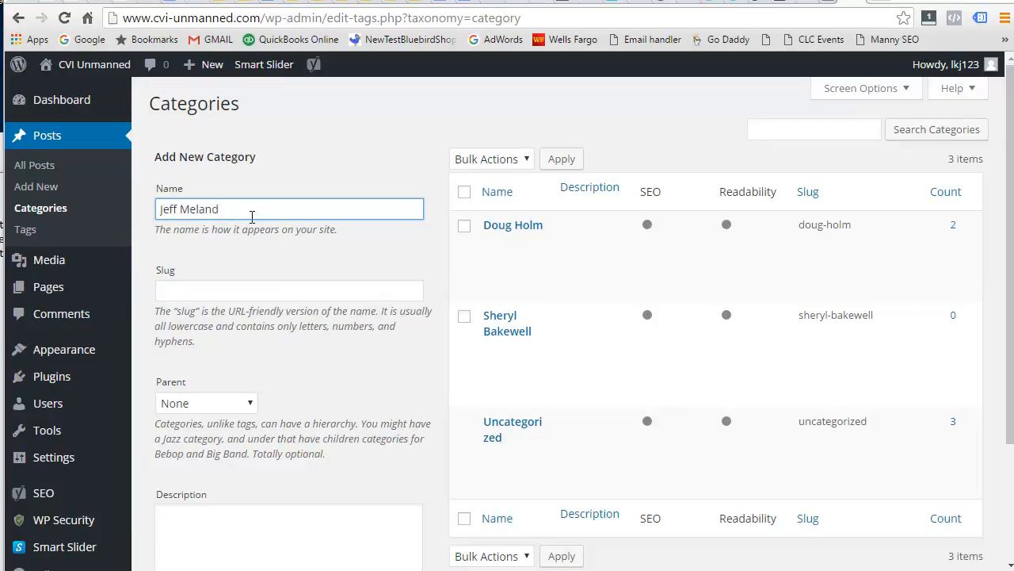
{"action": "scroll", "coordinate": [323, 266], "scroll_direction": "down", "scroll_amount": 1}
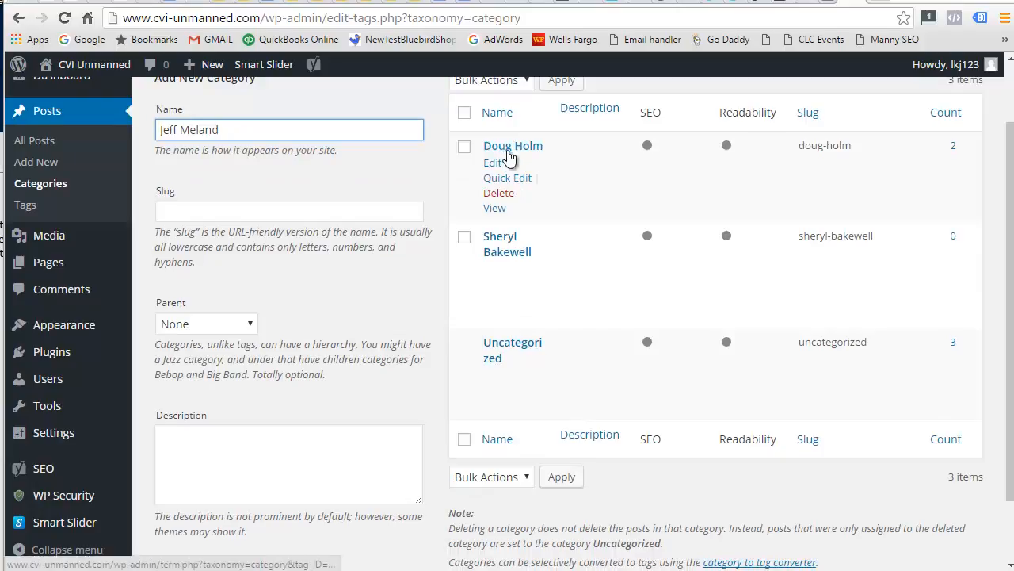
{"action": "scroll", "coordinate": [346, 325], "scroll_direction": "down", "scroll_amount": 1}
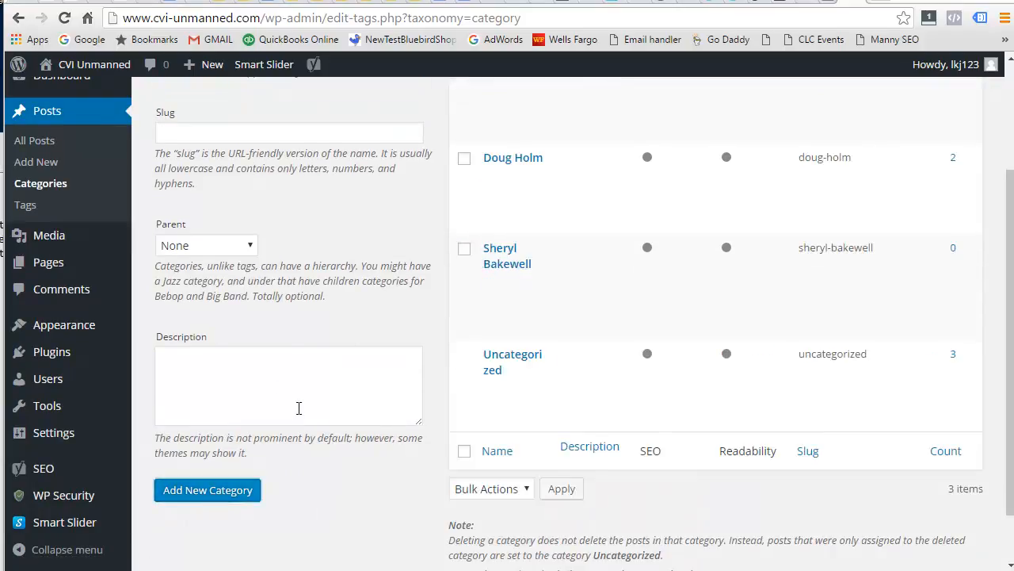
{"action": "scroll", "coordinate": [290, 384], "scroll_direction": "up", "scroll_amount": 2}
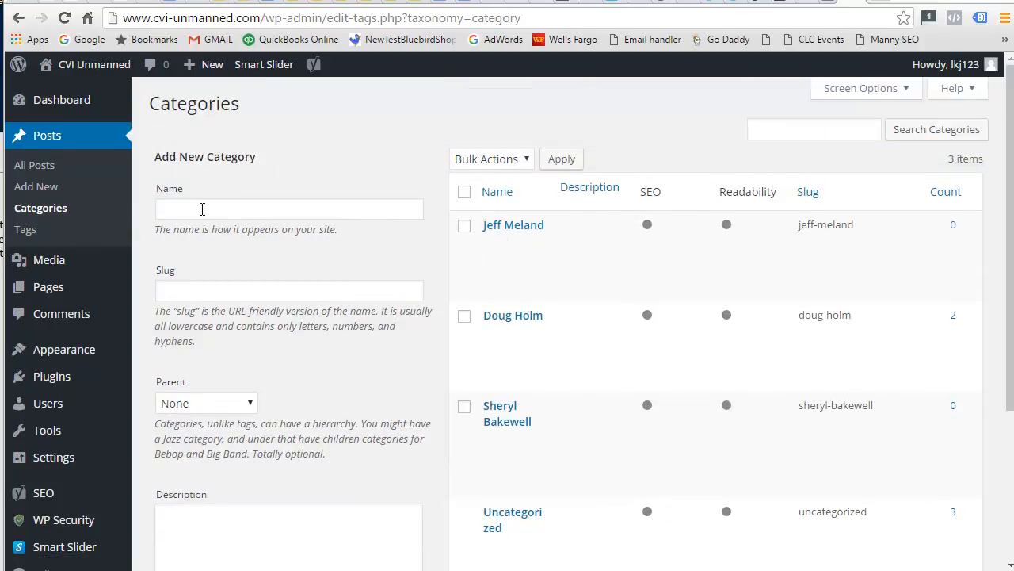
{"action": "left_click", "coordinate": [91, 66]}
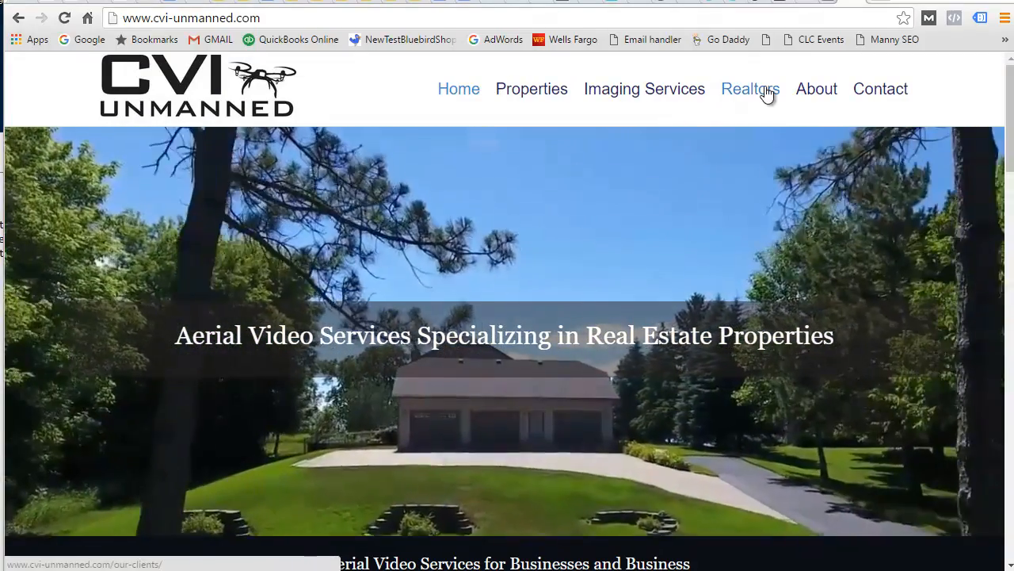
{"action": "left_click", "coordinate": [766, 90]}
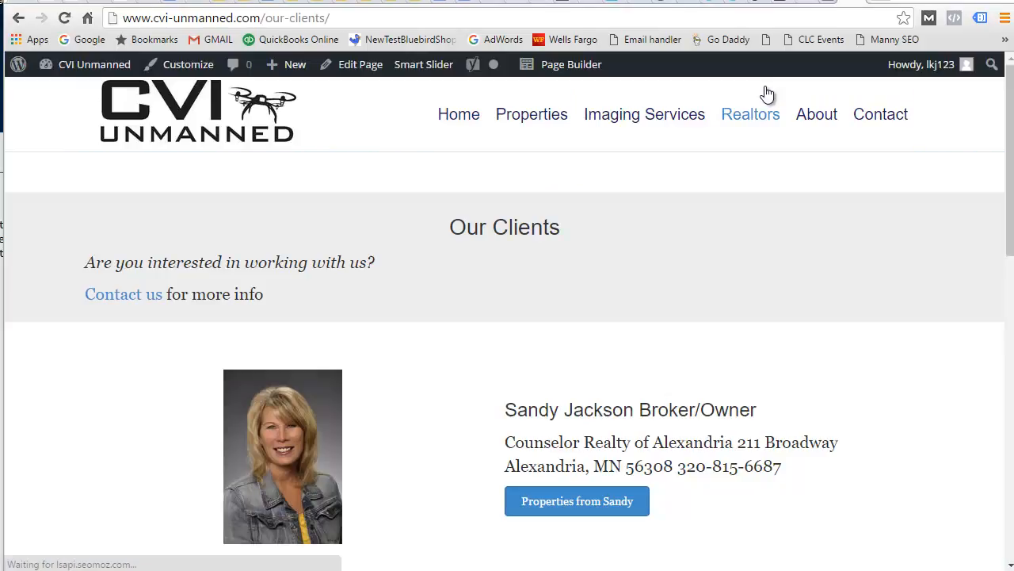
{"action": "scroll", "coordinate": [654, 351], "scroll_direction": "down", "scroll_amount": 5}
{"action": "left_click", "coordinate": [602, 242]}
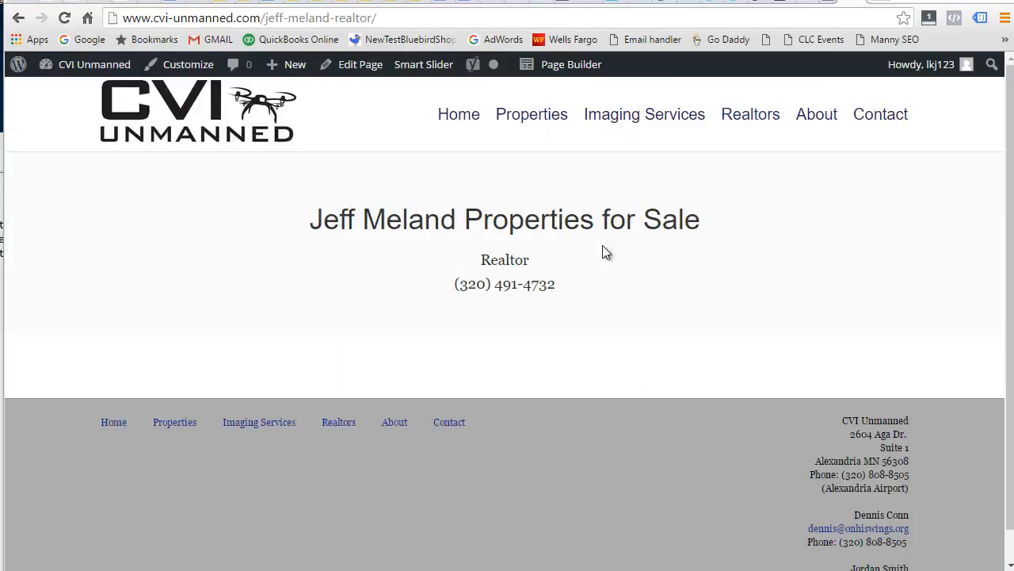
{"action": "left_click", "coordinate": [578, 71]}
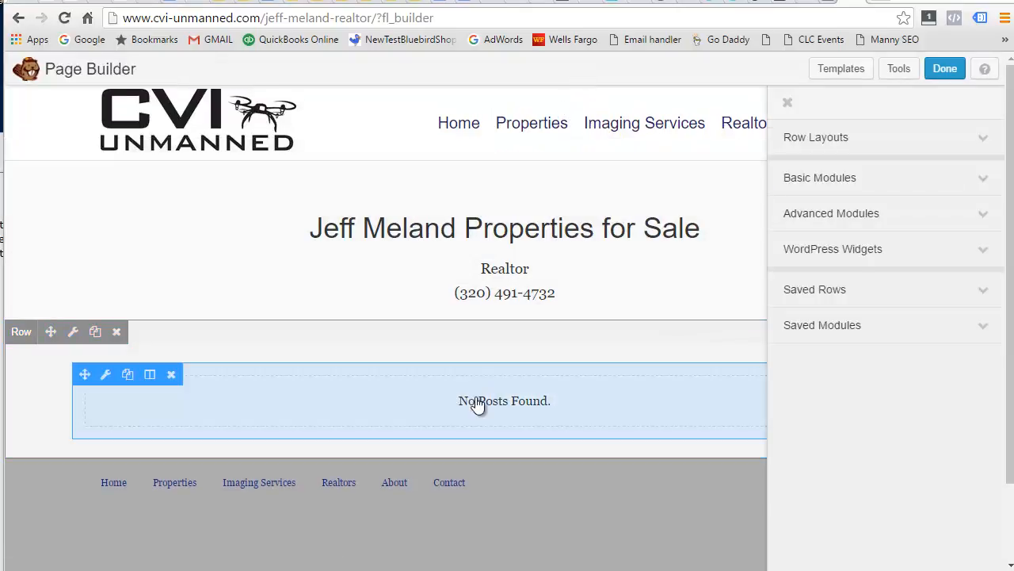
{"action": "left_click", "coordinate": [478, 404]}
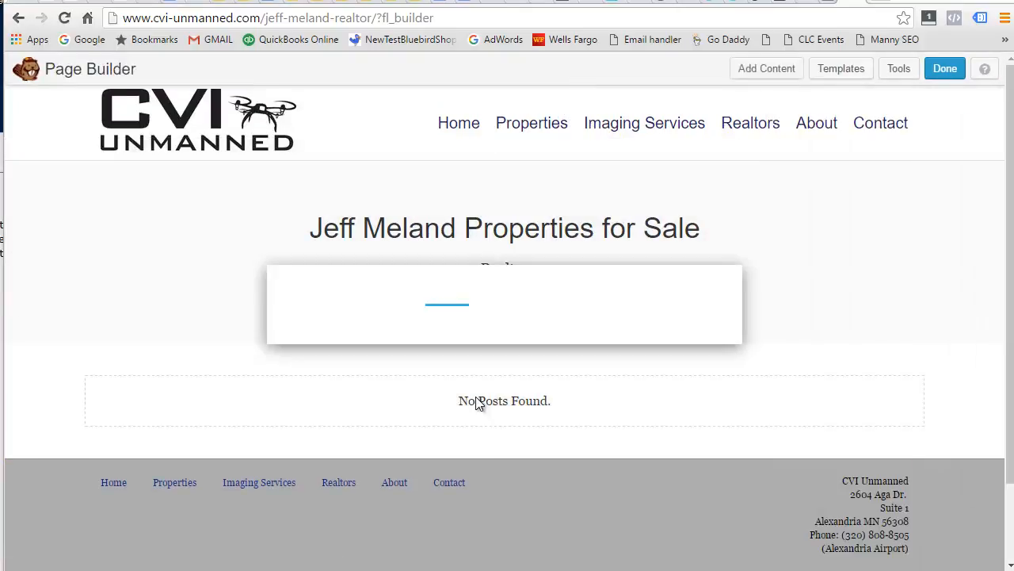
{"action": "scroll", "coordinate": [585, 363], "scroll_direction": "down", "scroll_amount": 1}
{"action": "scroll", "coordinate": [586, 360], "scroll_direction": "down", "scroll_amount": 6}
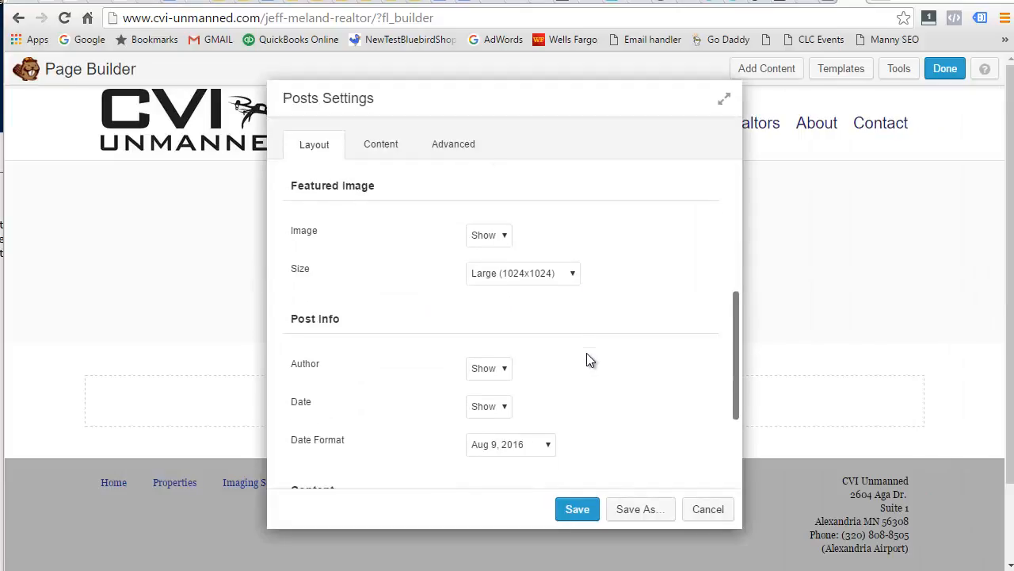
{"action": "scroll", "coordinate": [589, 358], "scroll_direction": "up", "scroll_amount": 1}
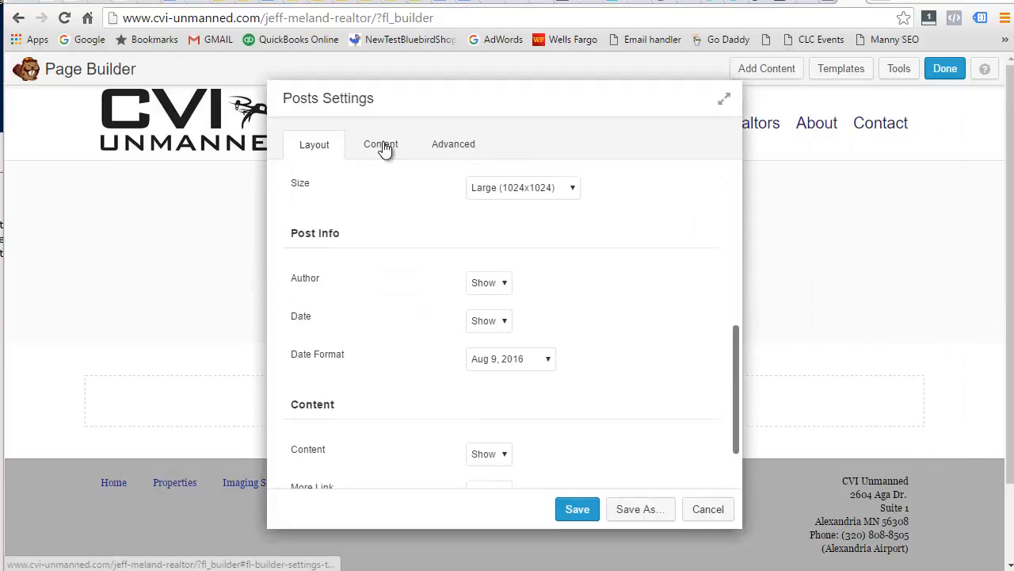
{"action": "left_click", "coordinate": [385, 145]}
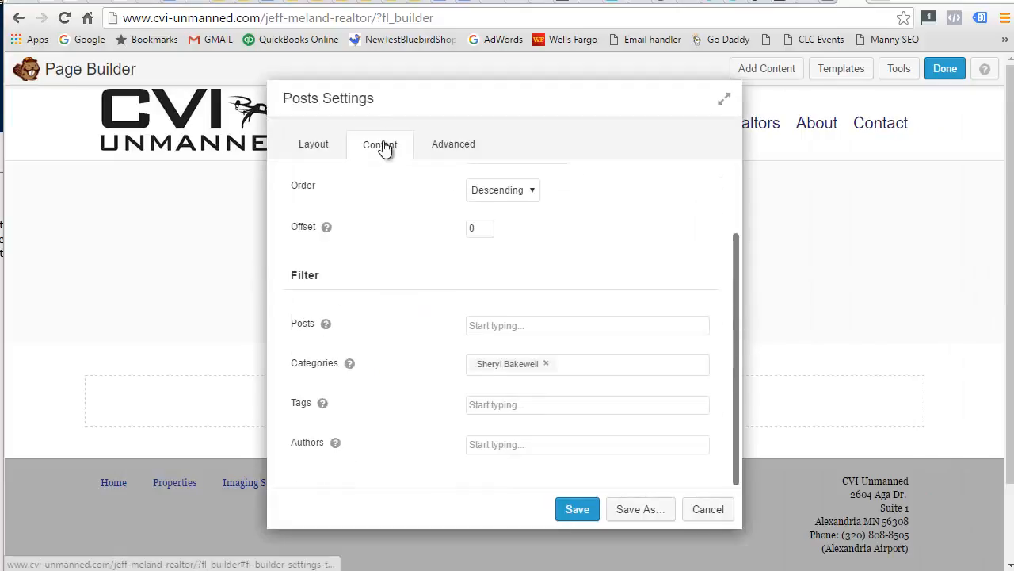
{"action": "left_click", "coordinate": [546, 363]}
{"action": "type", "text": "jeff"}
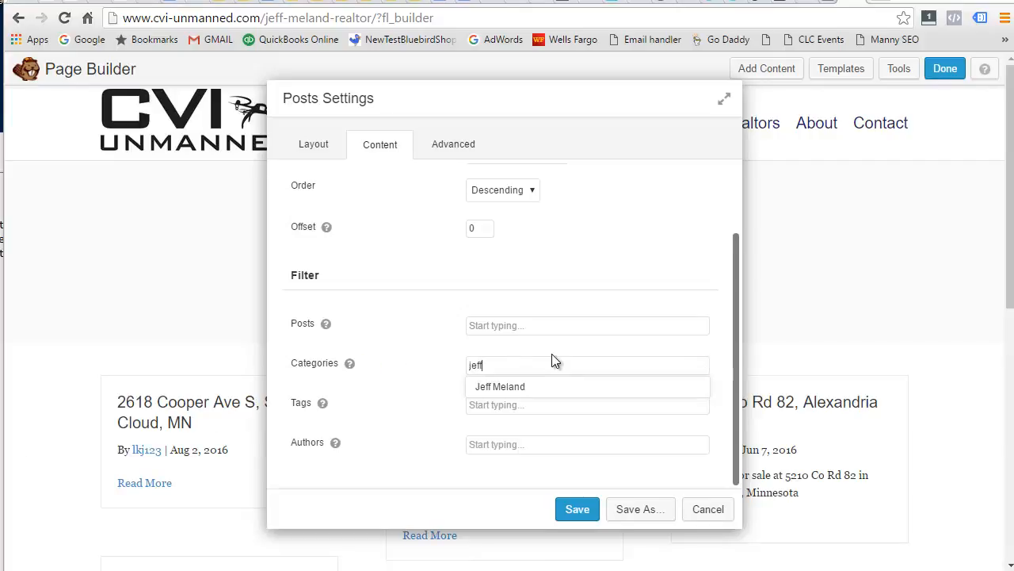
{"action": "left_click", "coordinate": [517, 388]}
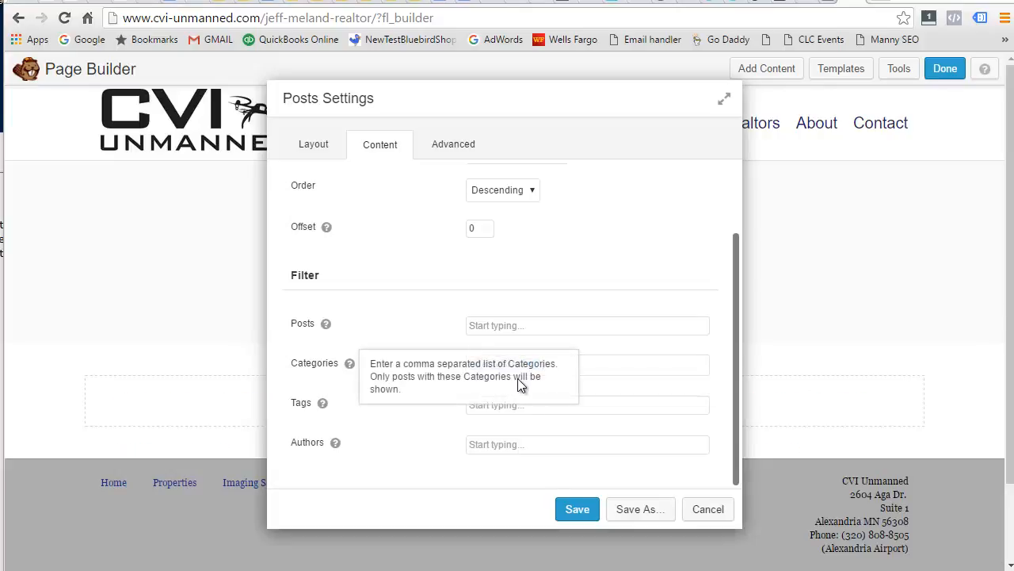
{"action": "left_click", "coordinate": [590, 505]}
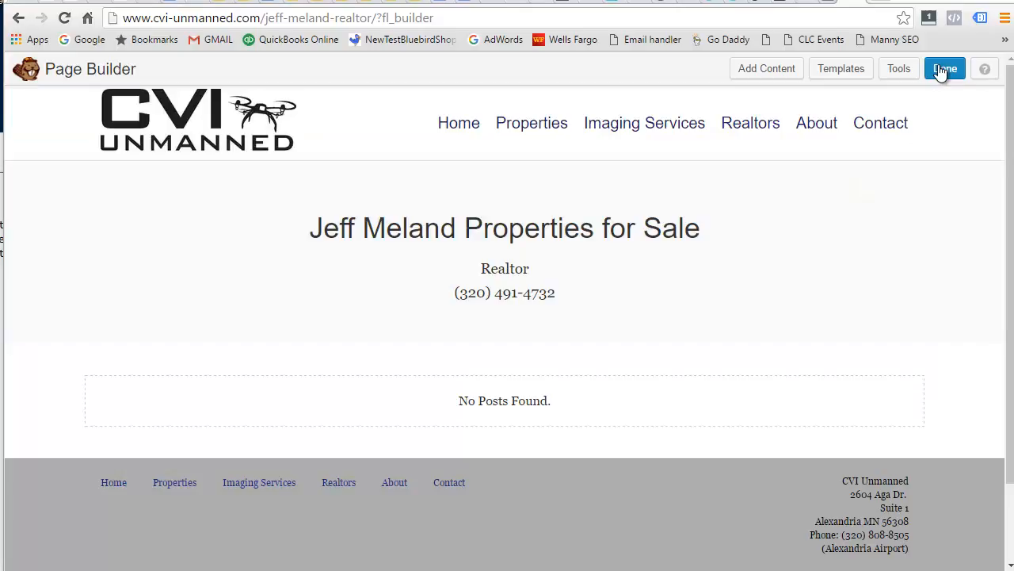
{"action": "left_click", "coordinate": [942, 70]}
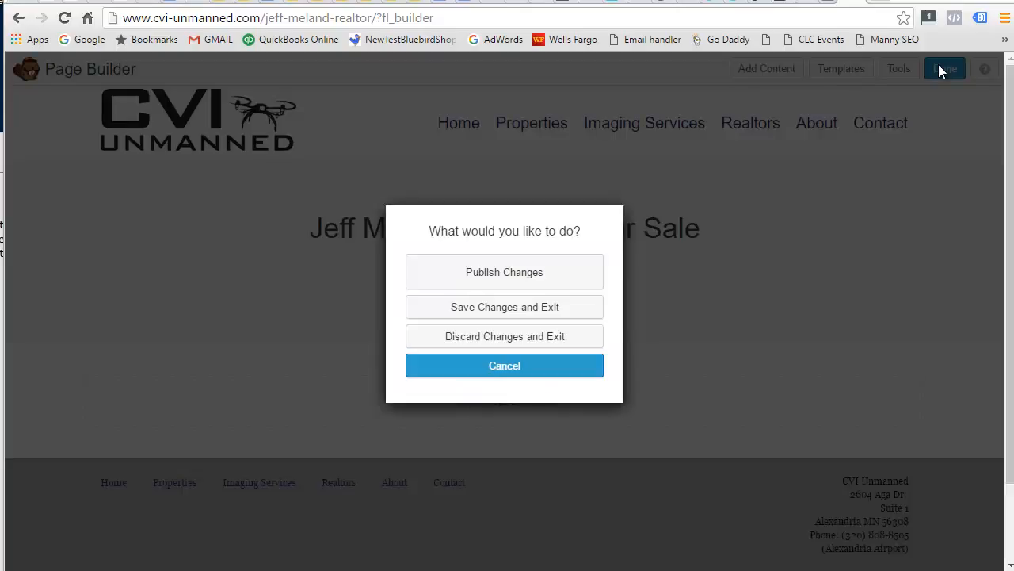
{"action": "left_click", "coordinate": [481, 275]}
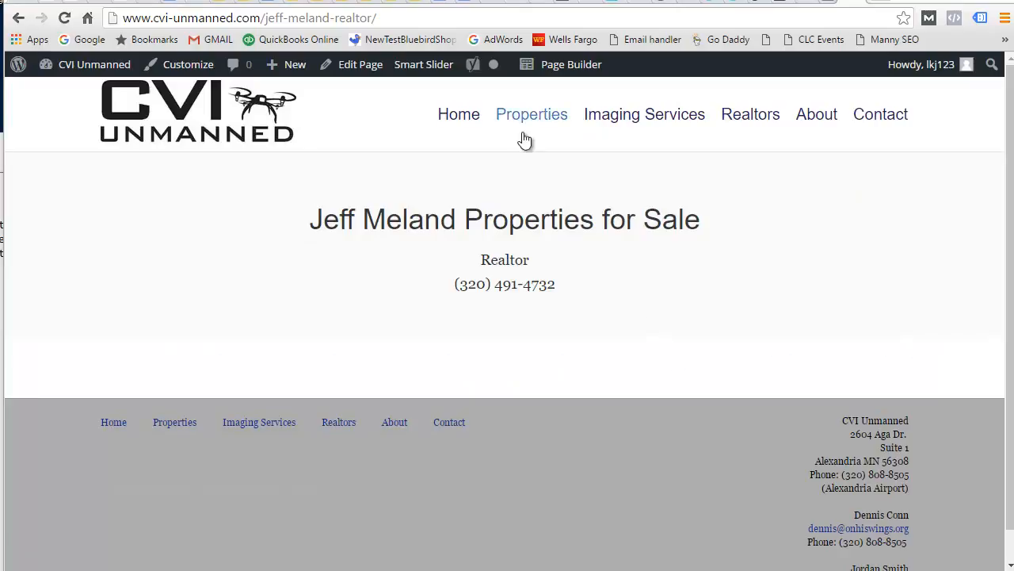
{"action": "left_click", "coordinate": [521, 119]}
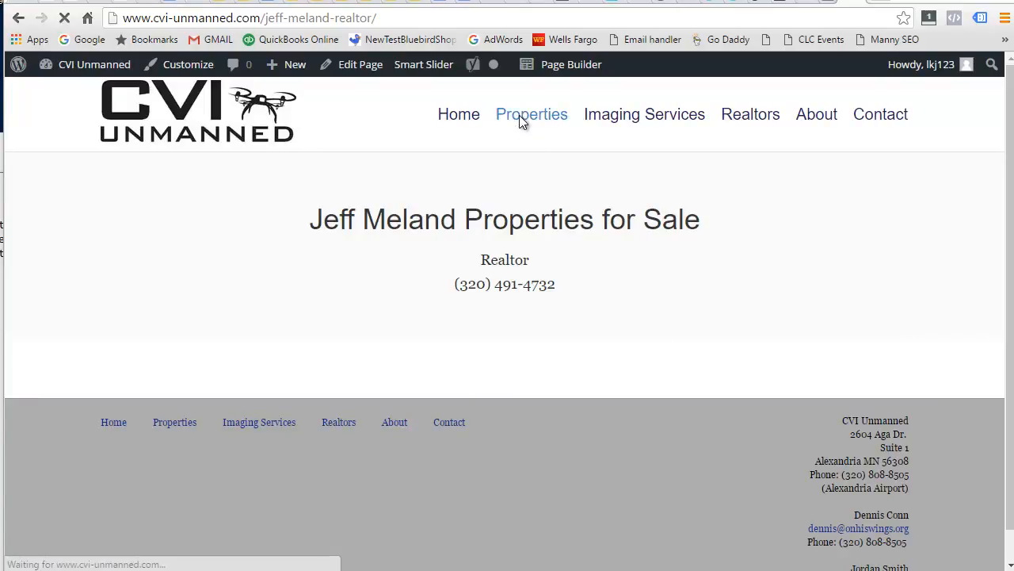
{"action": "left_click", "coordinate": [197, 208]}
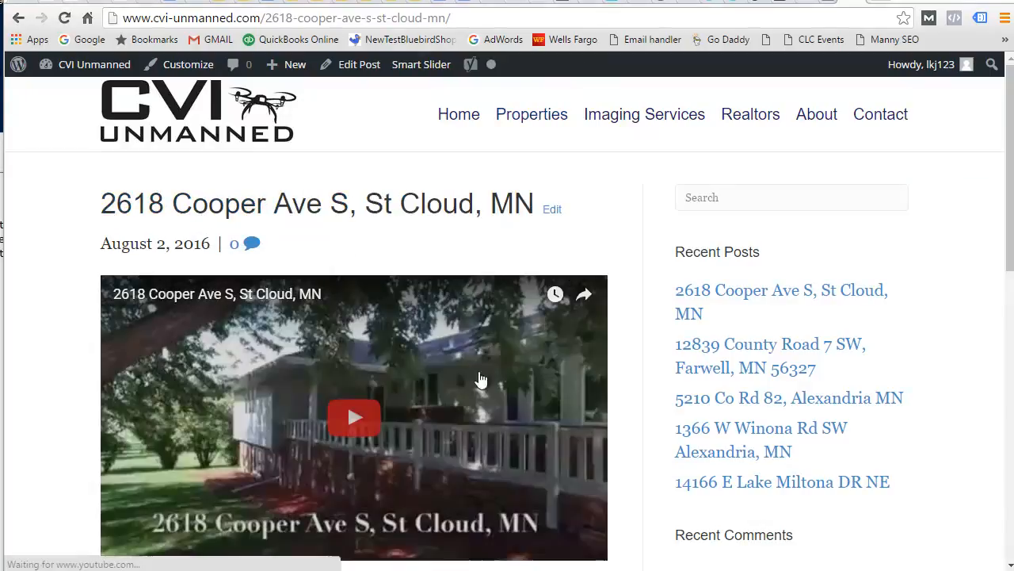
{"action": "scroll", "coordinate": [572, 400], "scroll_direction": "down", "scroll_amount": 4}
{"action": "scroll", "coordinate": [575, 399], "scroll_direction": "up", "scroll_amount": 5}
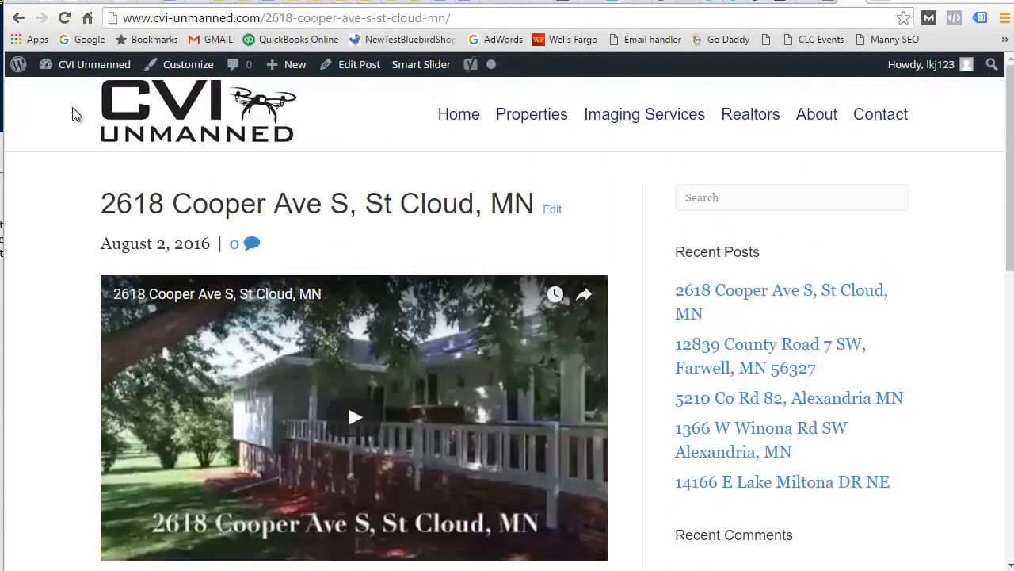
{"action": "left_click", "coordinate": [17, 18]}
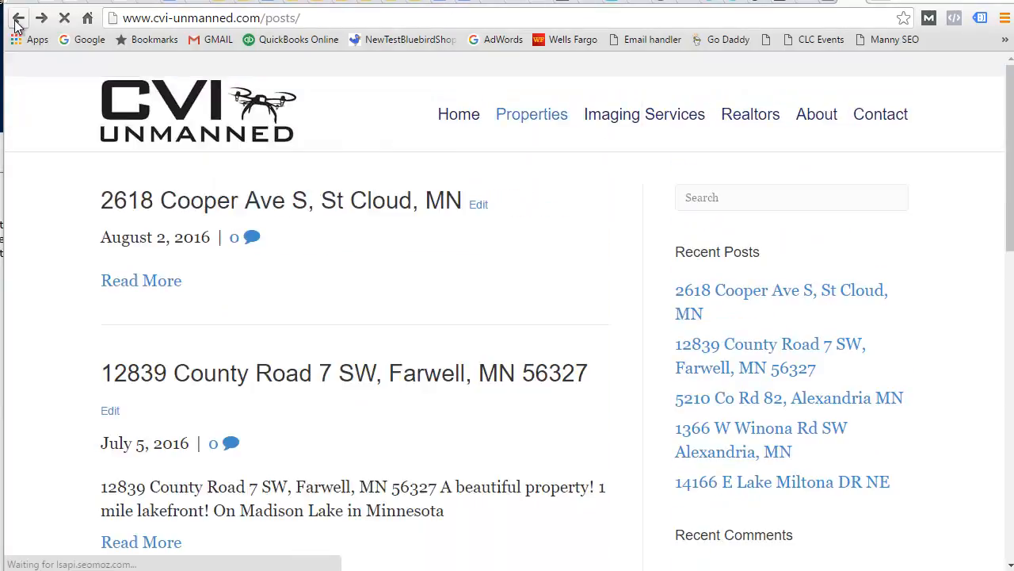
{"action": "left_click", "coordinate": [265, 379]}
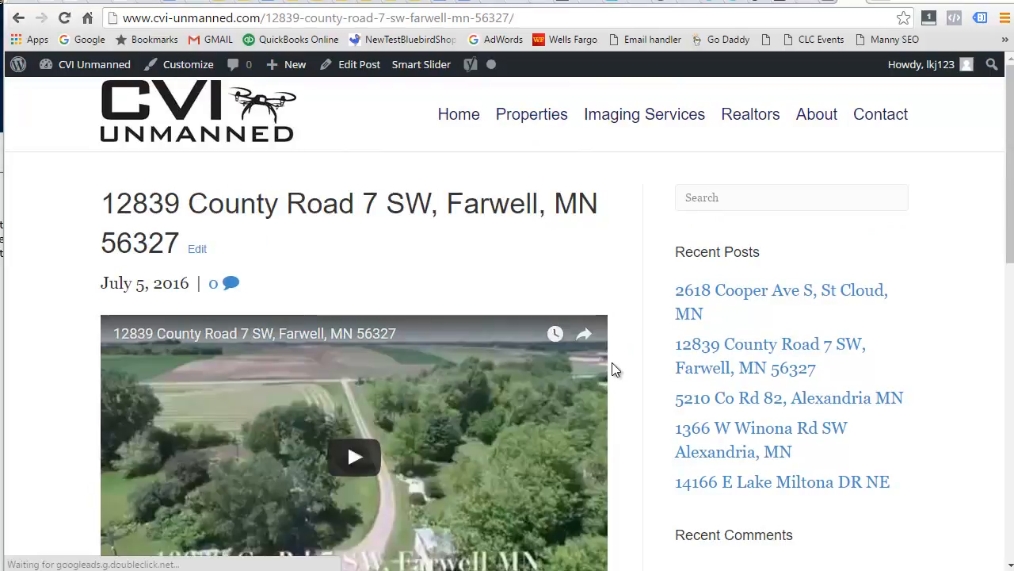
{"action": "scroll", "coordinate": [612, 366], "scroll_direction": "down", "scroll_amount": 5}
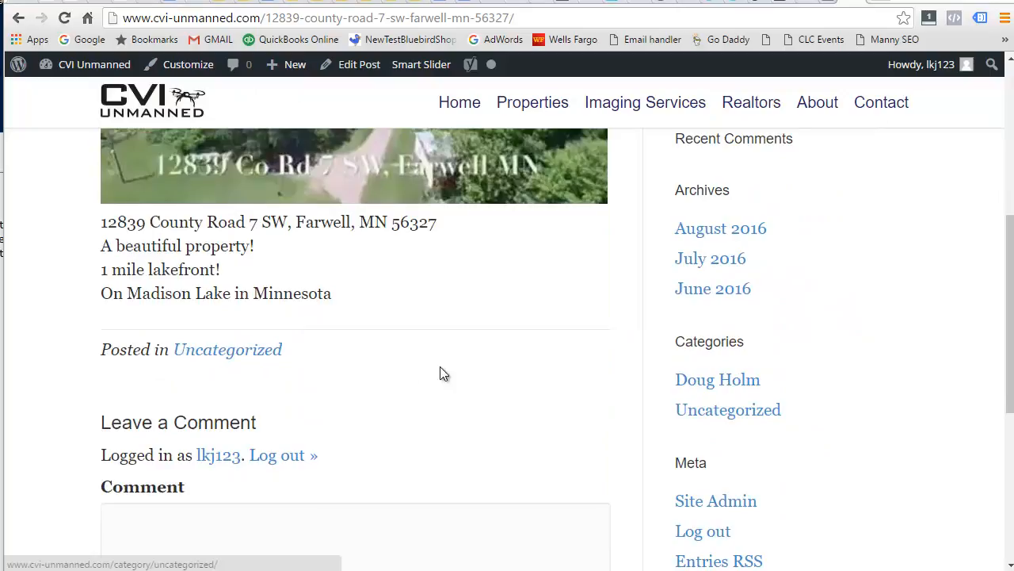
{"action": "scroll", "coordinate": [443, 374], "scroll_direction": "up", "scroll_amount": 5}
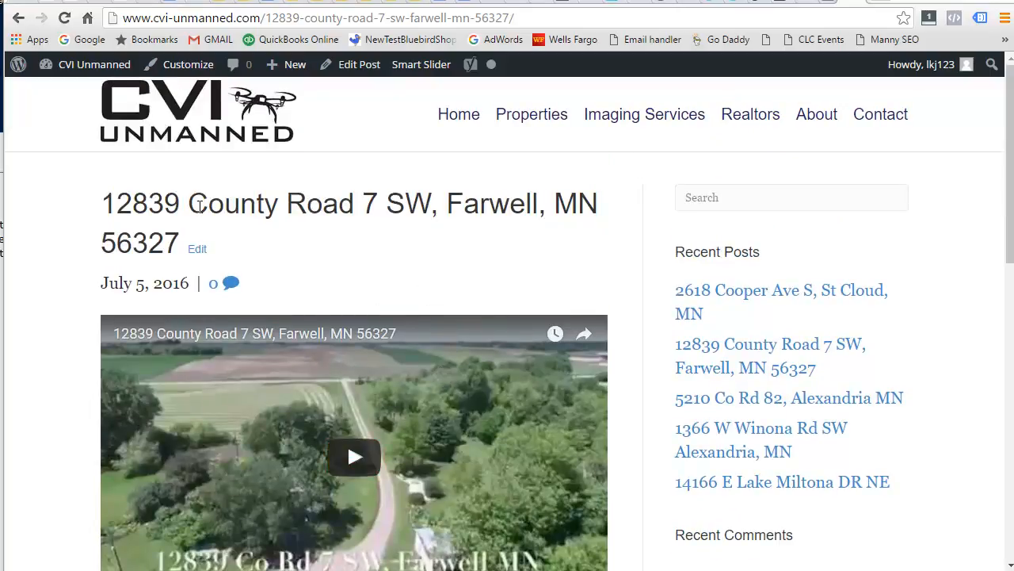
{"action": "left_click", "coordinate": [199, 251]}
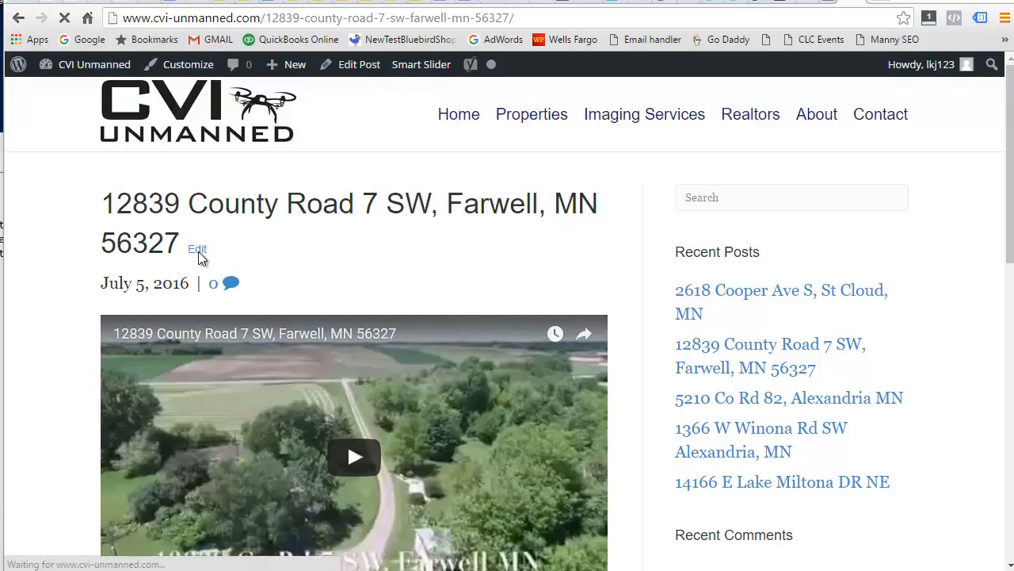
{"action": "scroll", "coordinate": [809, 319], "scroll_direction": "down", "scroll_amount": 1}
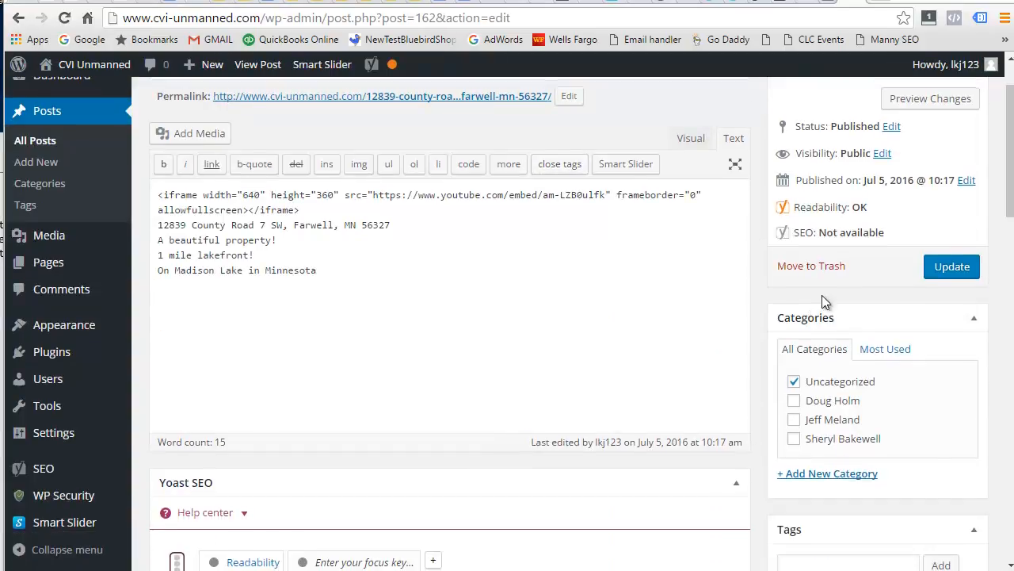
{"action": "left_click", "coordinate": [836, 426]}
{"action": "left_click", "coordinate": [794, 381]}
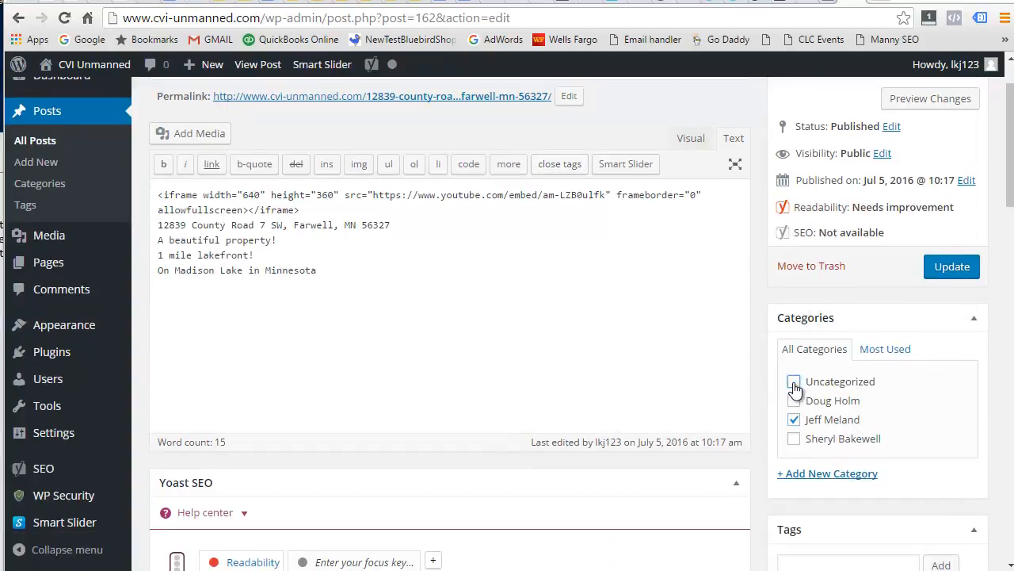
{"action": "left_click", "coordinate": [949, 267]}
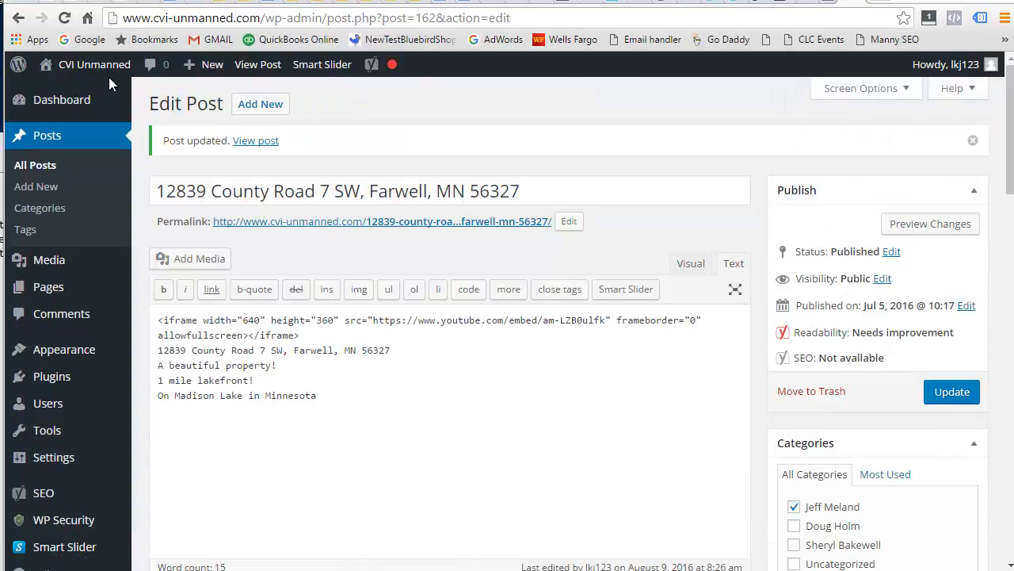
{"action": "mouse_move", "coordinate": [90, 66]}
{"action": "left_click", "coordinate": [54, 89]}
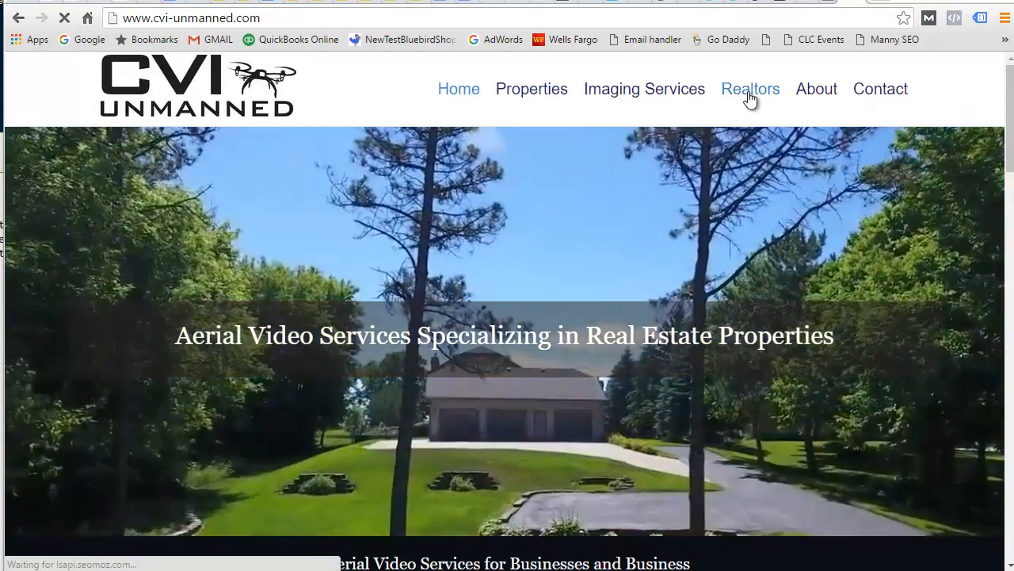
{"action": "left_click", "coordinate": [751, 90]}
{"action": "scroll", "coordinate": [776, 266], "scroll_direction": "down", "scroll_amount": 4}
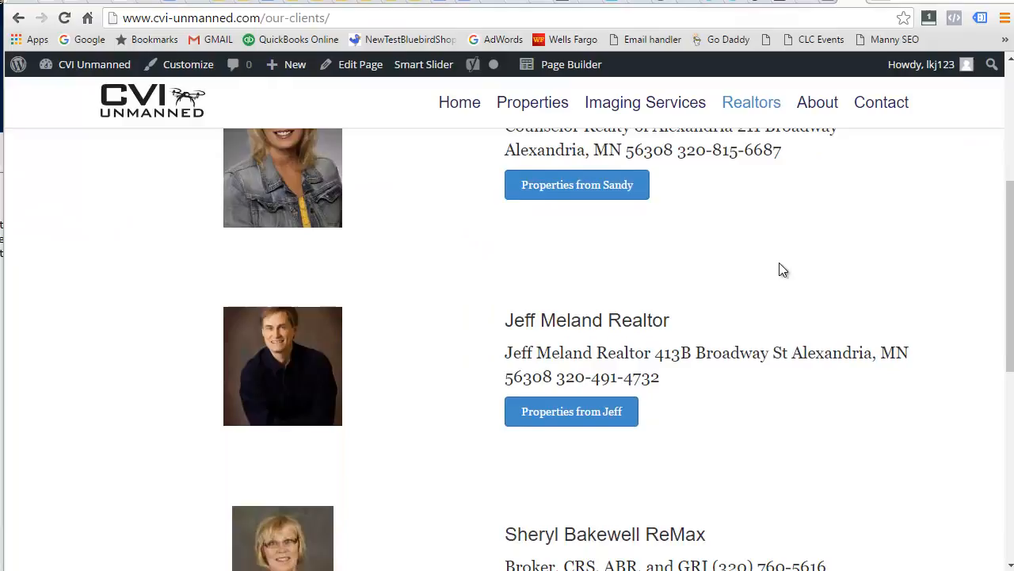
{"action": "left_click", "coordinate": [590, 320]}
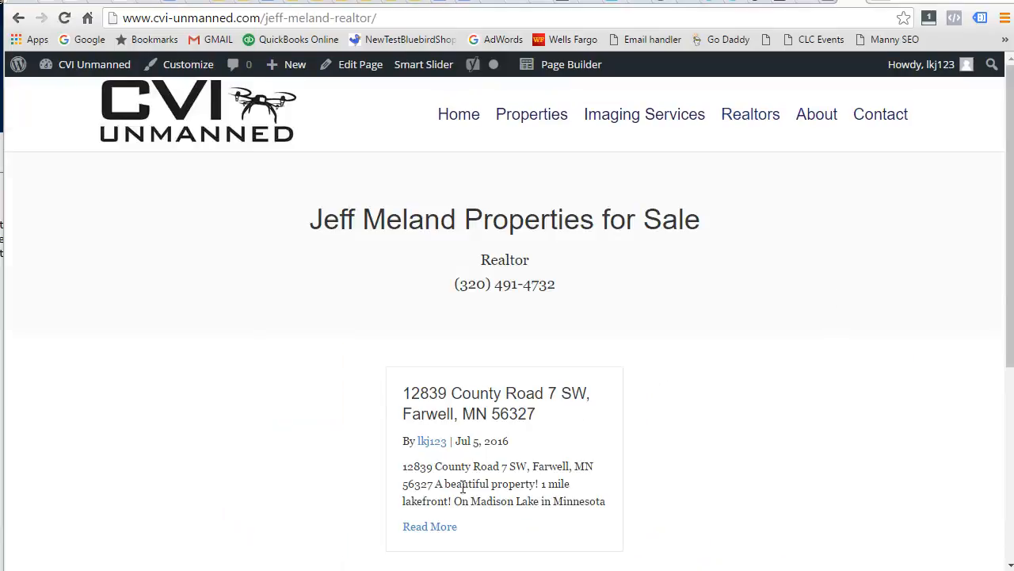
{"action": "scroll", "coordinate": [721, 444], "scroll_direction": "down", "scroll_amount": 2}
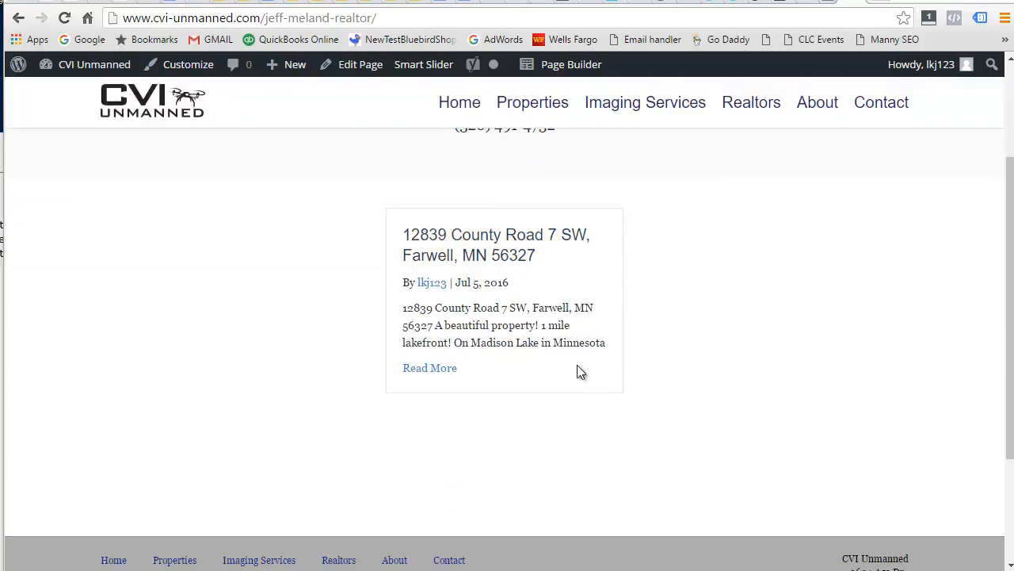
{"action": "scroll", "coordinate": [680, 372], "scroll_direction": "up", "scroll_amount": 2}
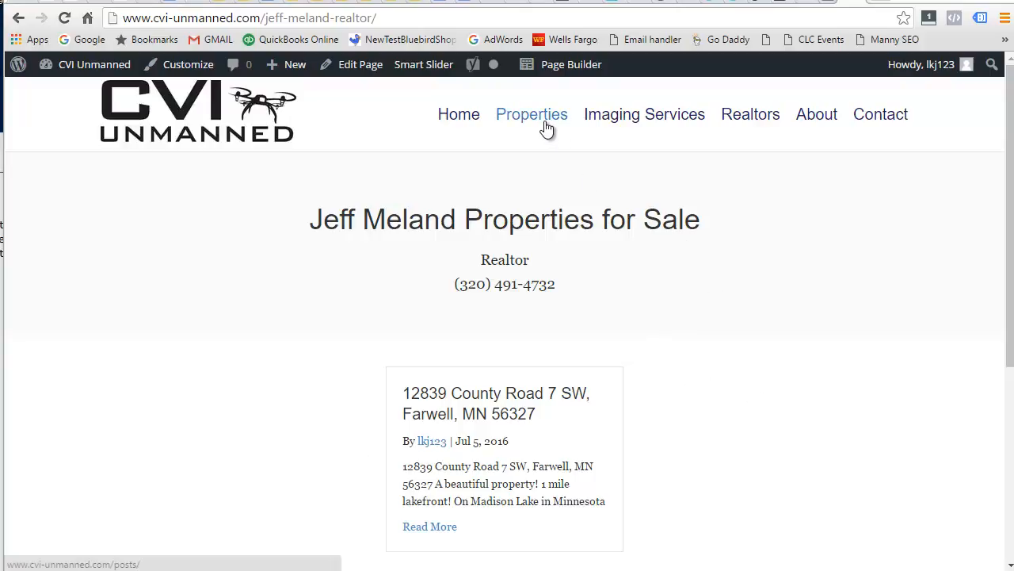
{"action": "mouse_move", "coordinate": [101, 66]}
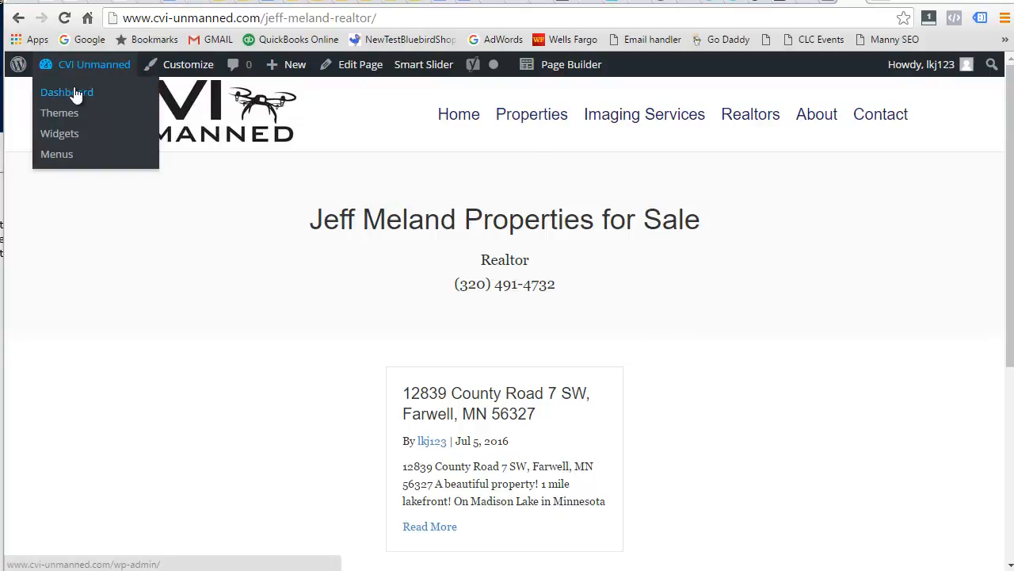
{"action": "left_click", "coordinate": [138, 75]}
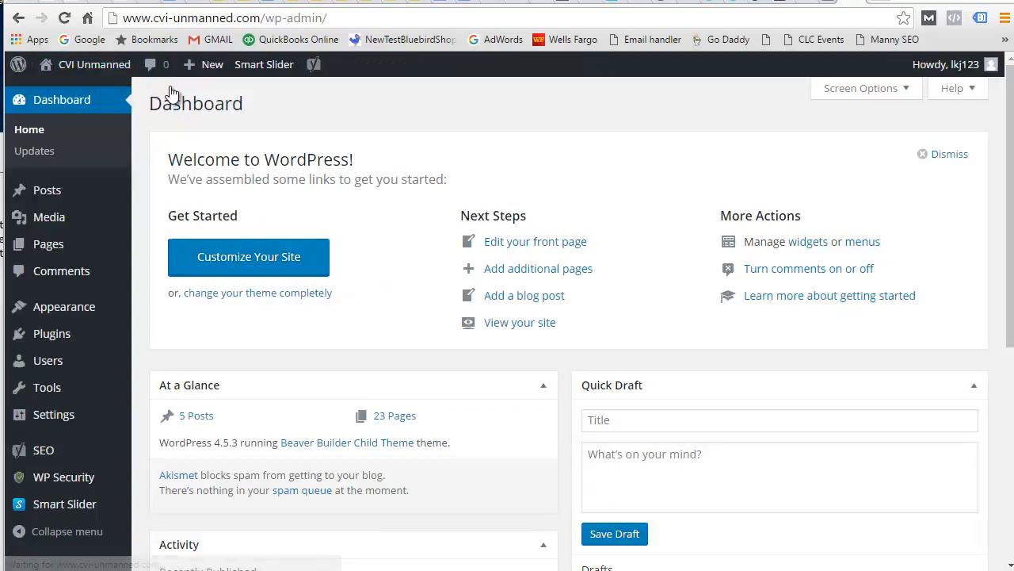
{"action": "left_click", "coordinate": [62, 193]}
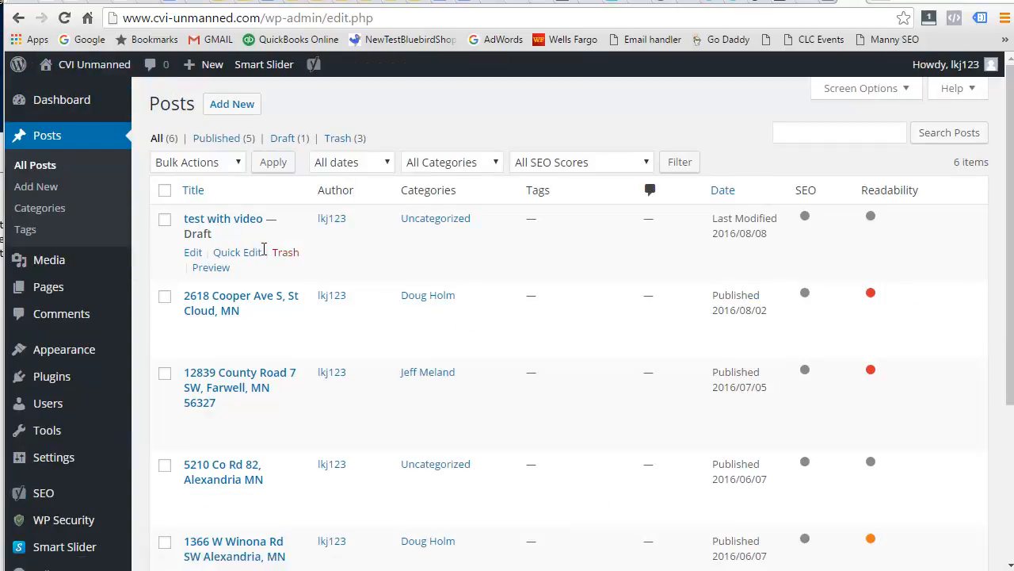
{"action": "left_click", "coordinate": [252, 380]}
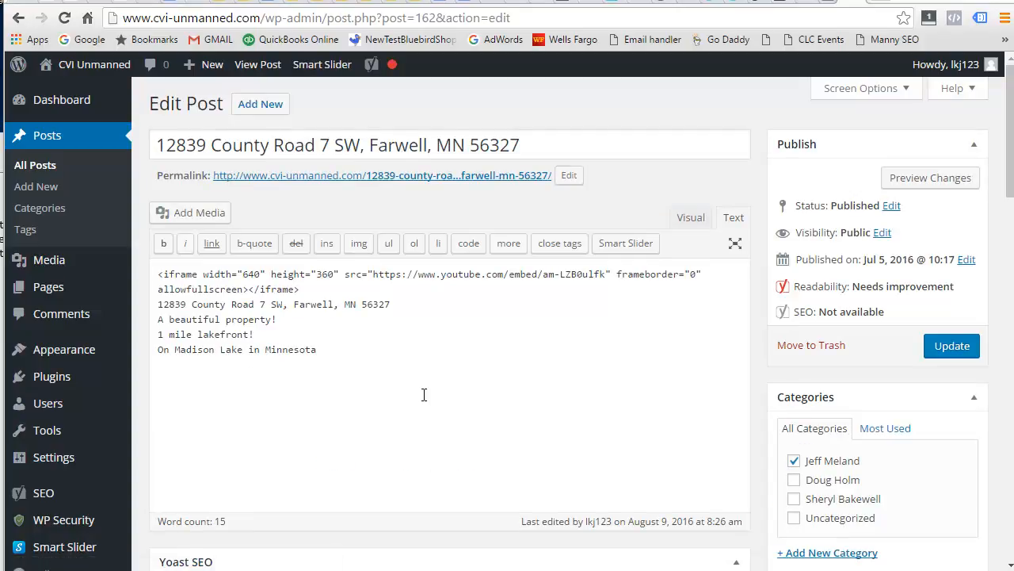
{"action": "scroll", "coordinate": [610, 343], "scroll_direction": "down", "scroll_amount": 1}
{"action": "scroll", "coordinate": [611, 344], "scroll_direction": "up", "scroll_amount": 1}
Preview the post content in Visual view, then switch back to Text view.
{"action": "left_click", "coordinate": [691, 218]}
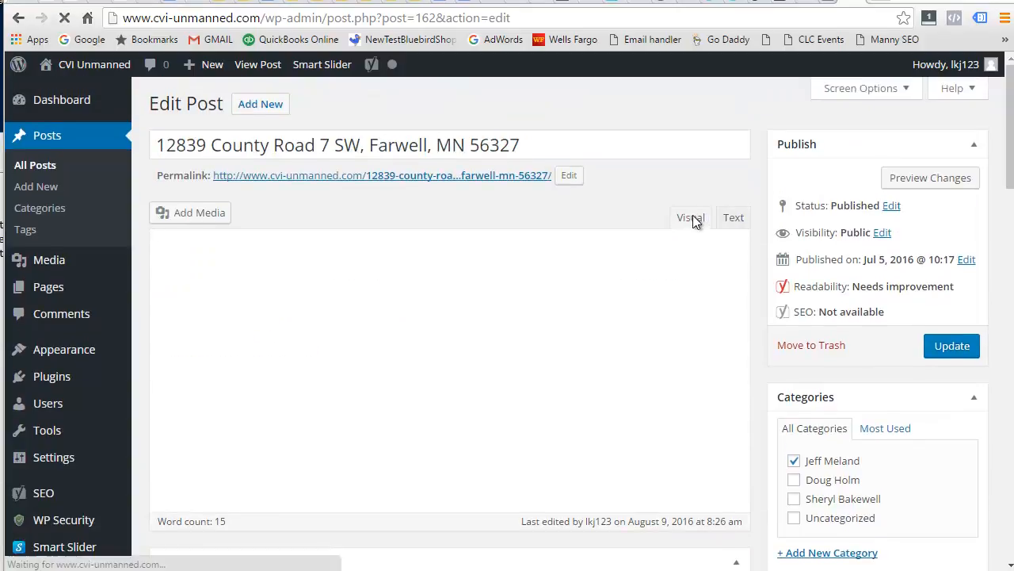
{"action": "scroll", "coordinate": [539, 372], "scroll_direction": "down", "scroll_amount": 1}
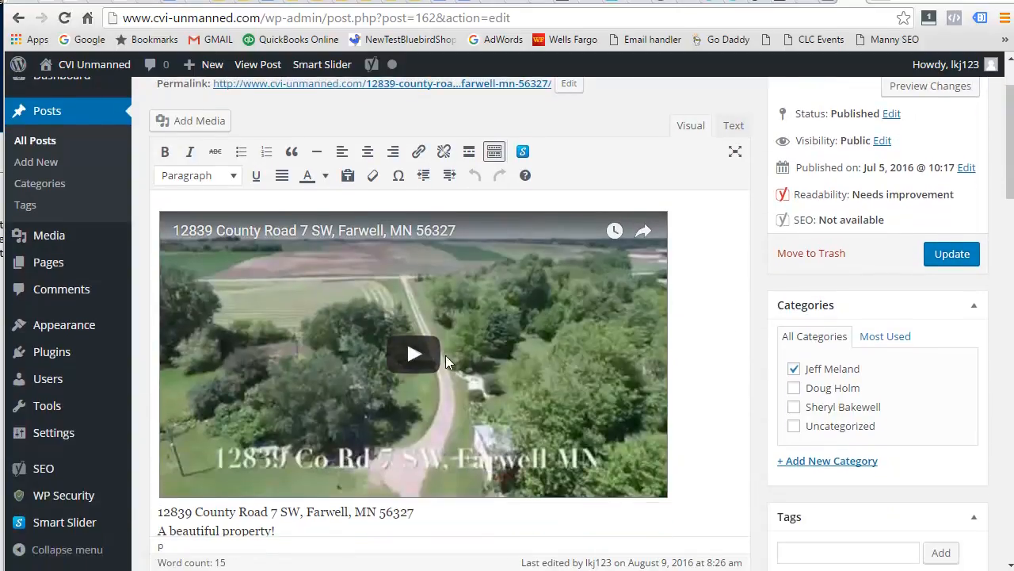
{"action": "scroll", "coordinate": [544, 361], "scroll_direction": "down", "scroll_amount": 2}
{"action": "scroll", "coordinate": [393, 377], "scroll_direction": "up", "scroll_amount": 3}
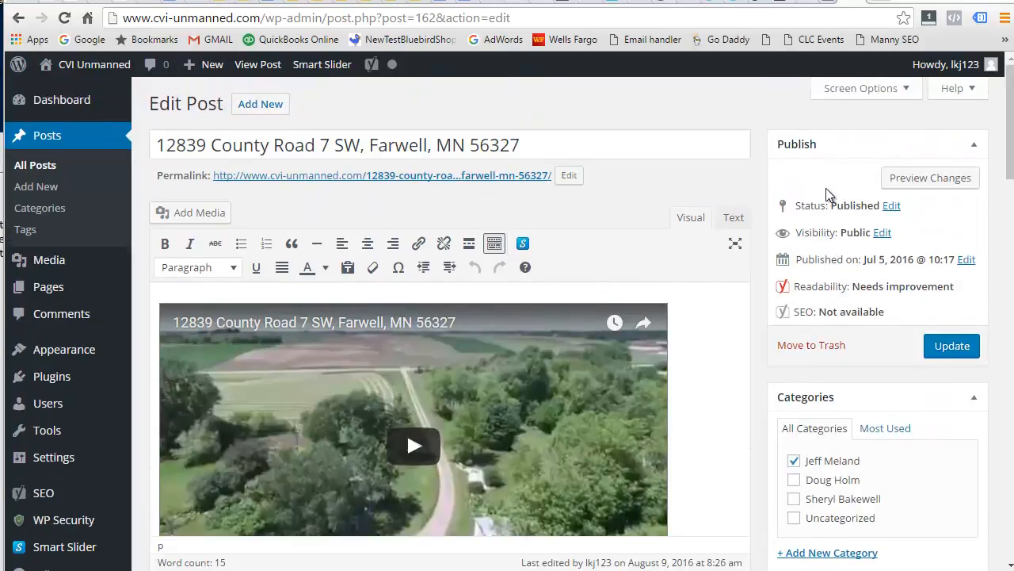
{"action": "left_click", "coordinate": [733, 218]}
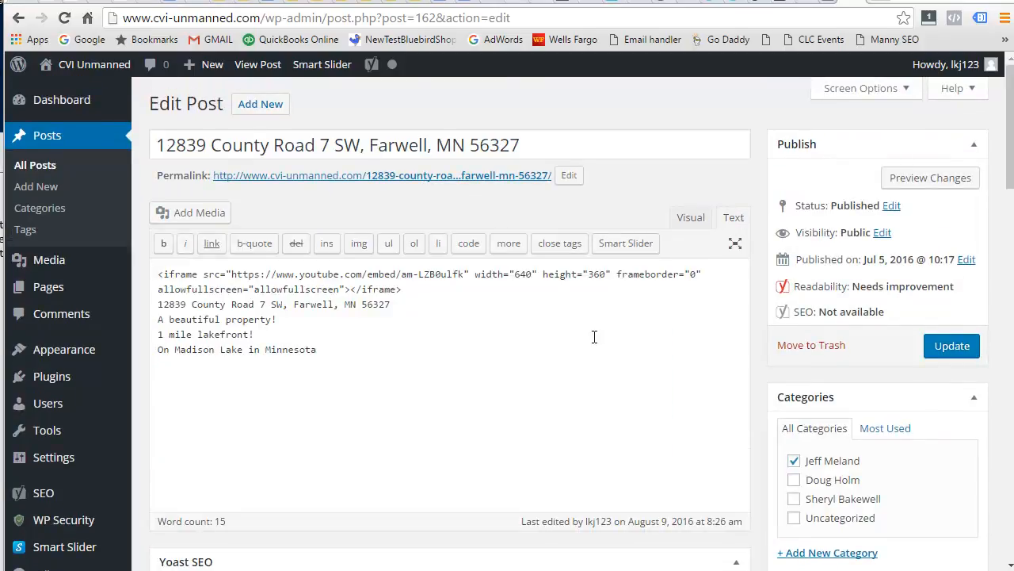
{"action": "scroll", "coordinate": [811, 329], "scroll_direction": "down", "scroll_amount": 3}
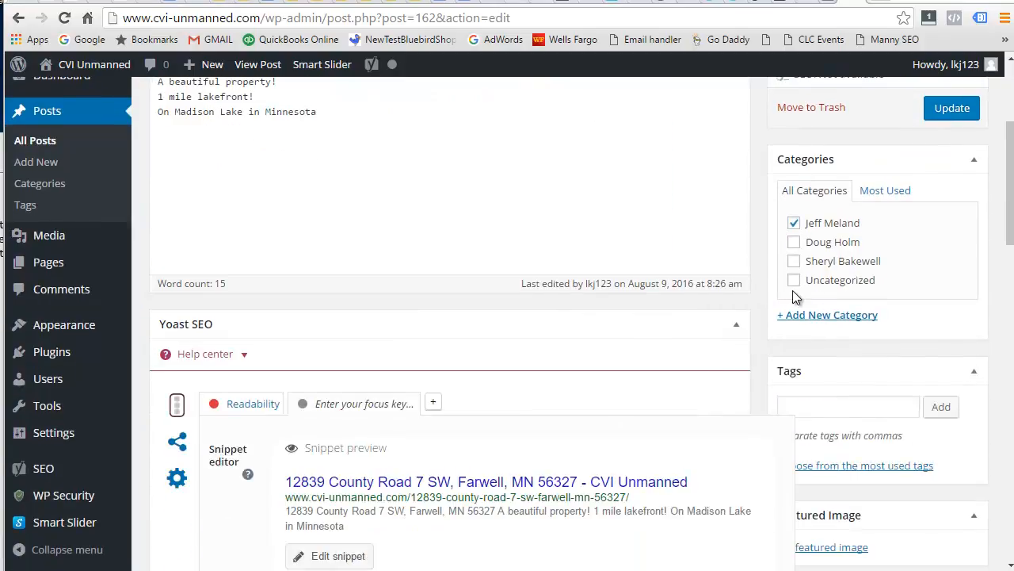
{"action": "scroll", "coordinate": [797, 257], "scroll_direction": "down", "scroll_amount": 3}
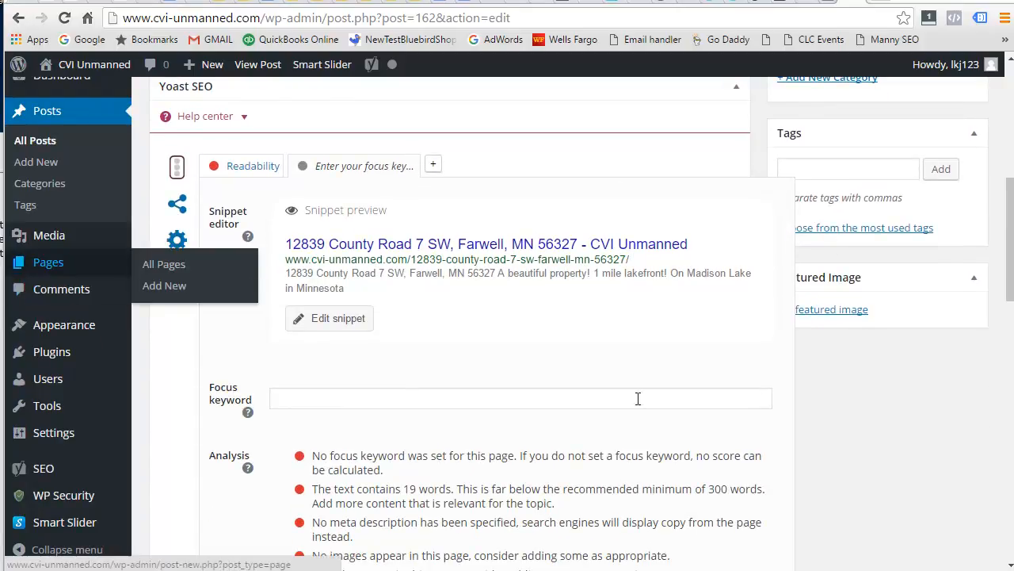
Check the post's readability analysis and open the Featured Image media library.
{"action": "left_click", "coordinate": [252, 174]}
{"action": "scroll", "coordinate": [880, 437], "scroll_direction": "up", "scroll_amount": 2}
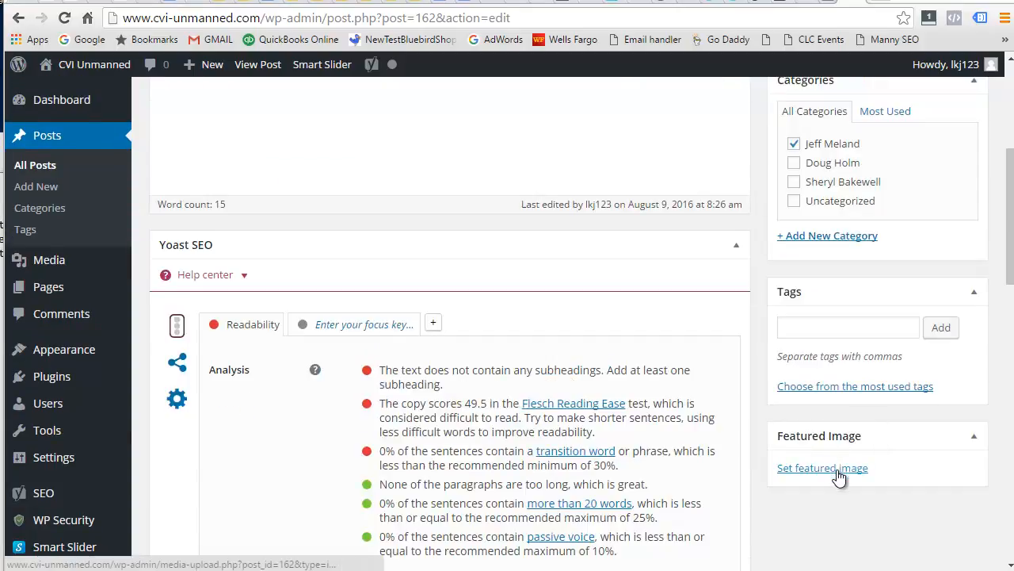
{"action": "left_click", "coordinate": [838, 472]}
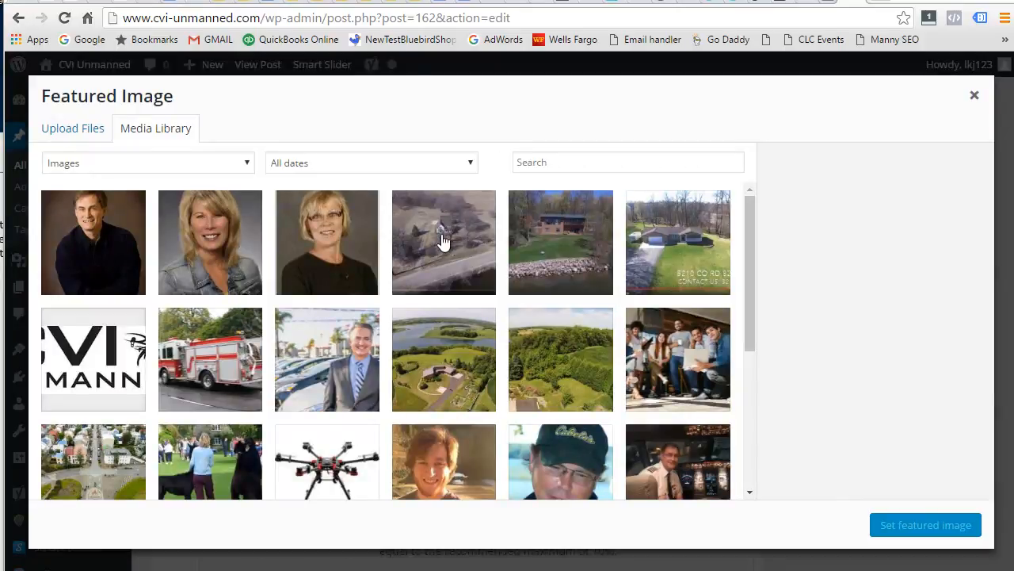
Choose the lakeside house photo as the post's featured image.
{"action": "left_click", "coordinate": [555, 249]}
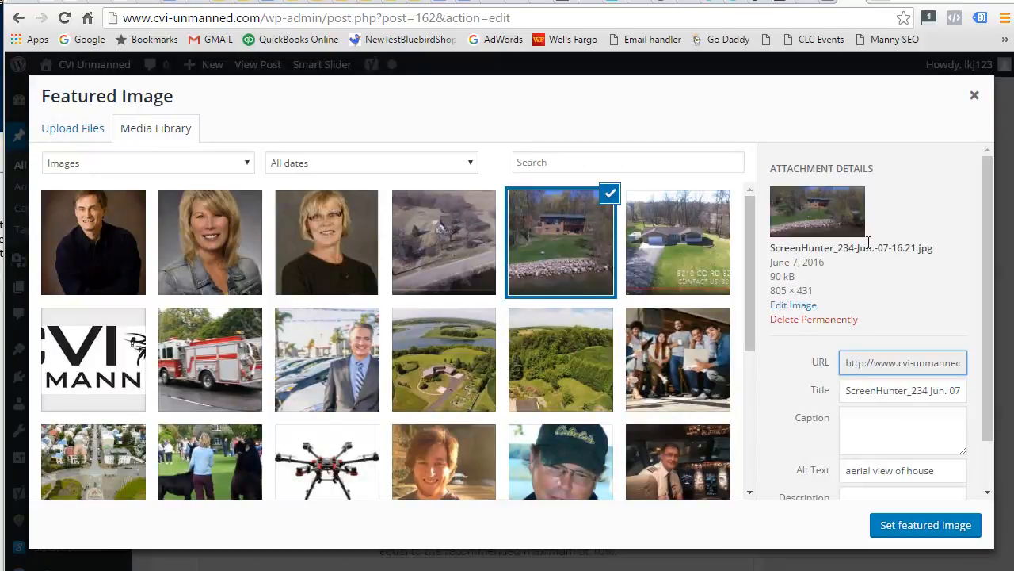
{"action": "scroll", "coordinate": [893, 274], "scroll_direction": "down", "scroll_amount": 1}
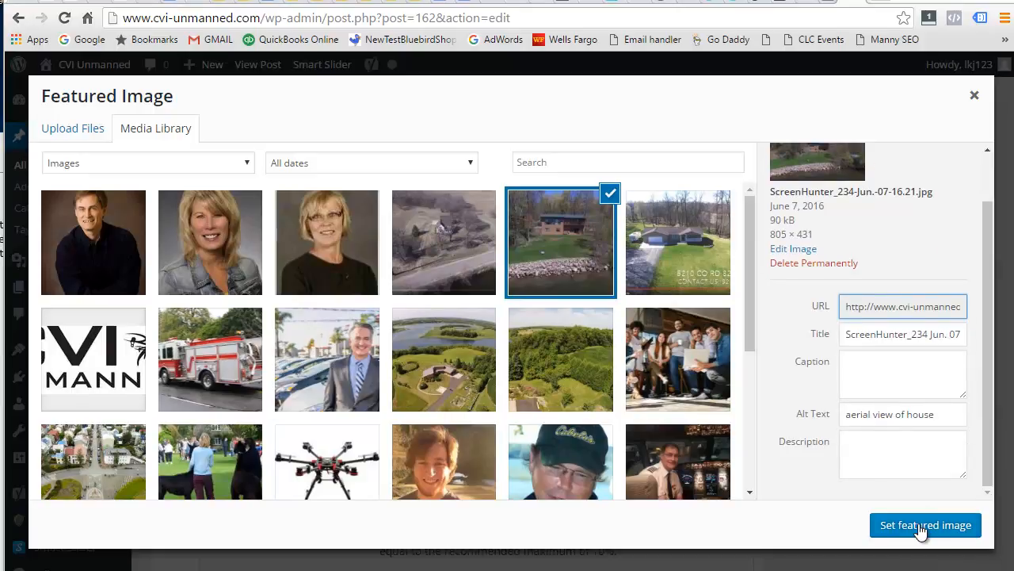
{"action": "left_click", "coordinate": [919, 526]}
Update the post to save the featured image, then go to the public site.
{"action": "scroll", "coordinate": [933, 391], "scroll_direction": "down", "scroll_amount": 1}
{"action": "scroll", "coordinate": [935, 322], "scroll_direction": "down", "scroll_amount": 3}
{"action": "scroll", "coordinate": [874, 385], "scroll_direction": "up", "scroll_amount": 3}
{"action": "scroll", "coordinate": [915, 412], "scroll_direction": "up", "scroll_amount": 4}
{"action": "left_click", "coordinate": [958, 273]}
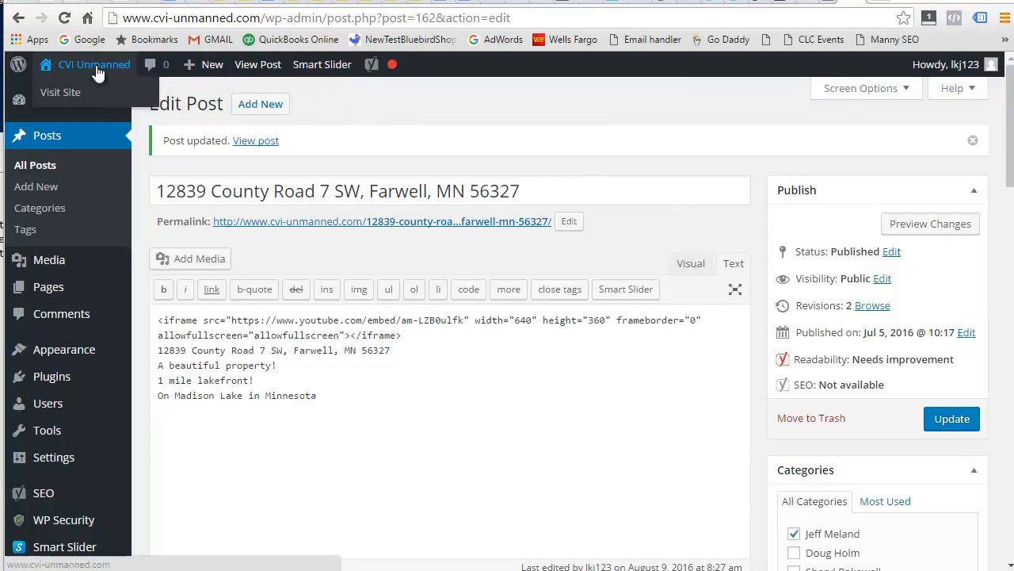
{"action": "left_click", "coordinate": [96, 65]}
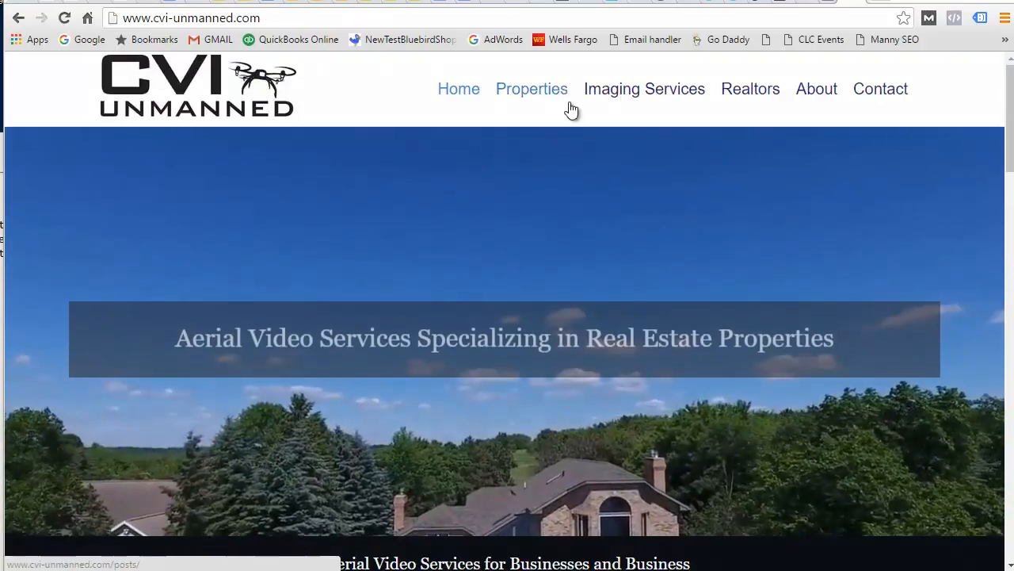
Browse the public Properties listing, then the Realtors page.
{"action": "left_click", "coordinate": [534, 90]}
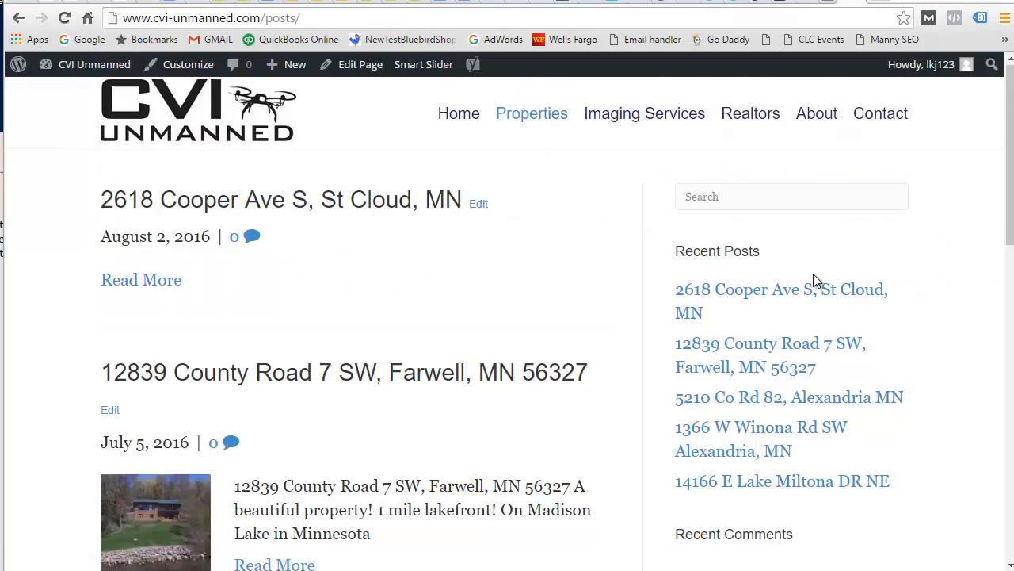
{"action": "scroll", "coordinate": [813, 281], "scroll_direction": "down", "scroll_amount": 2}
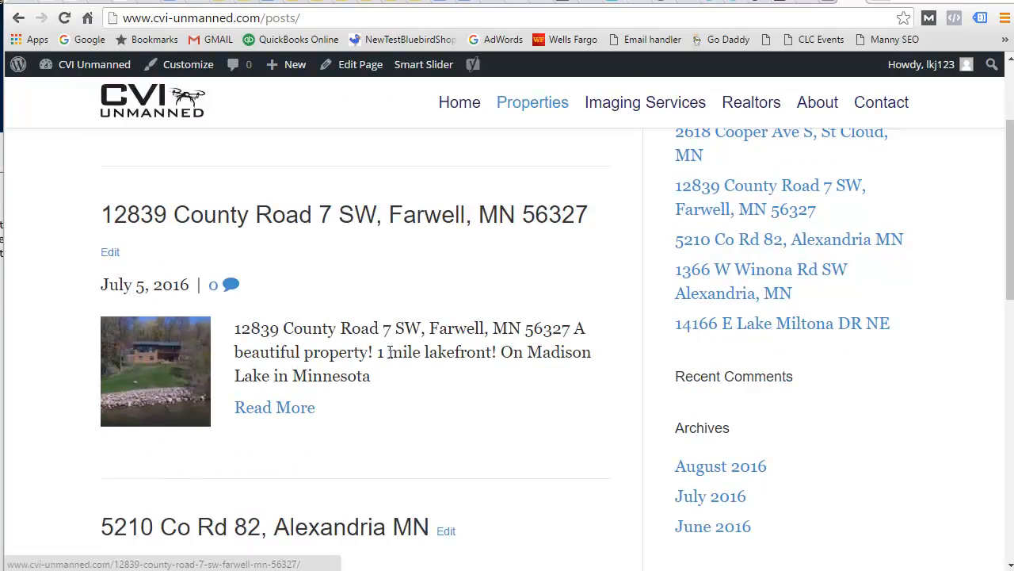
{"action": "scroll", "coordinate": [671, 276], "scroll_direction": "up", "scroll_amount": 2}
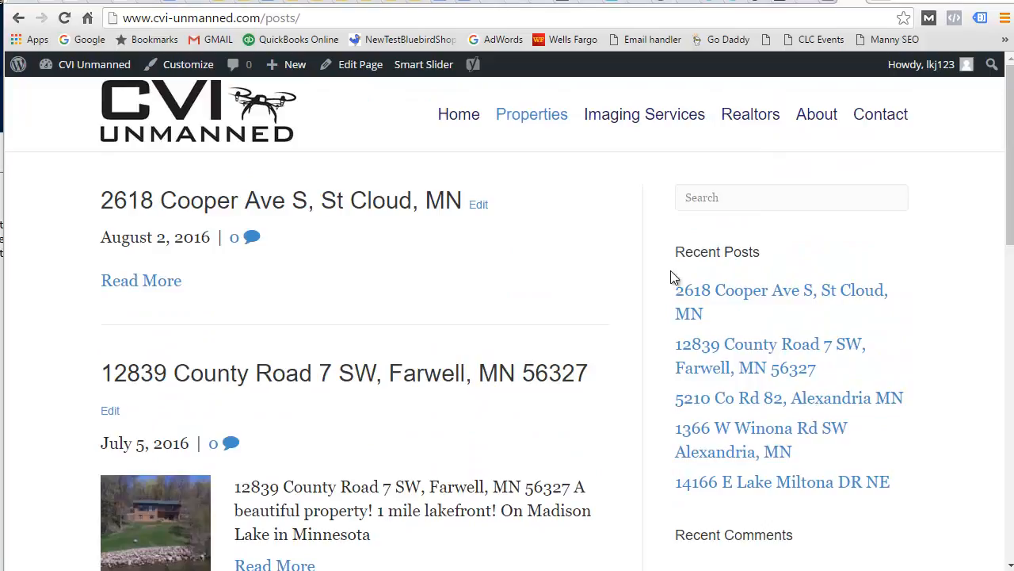
{"action": "left_click", "coordinate": [751, 124]}
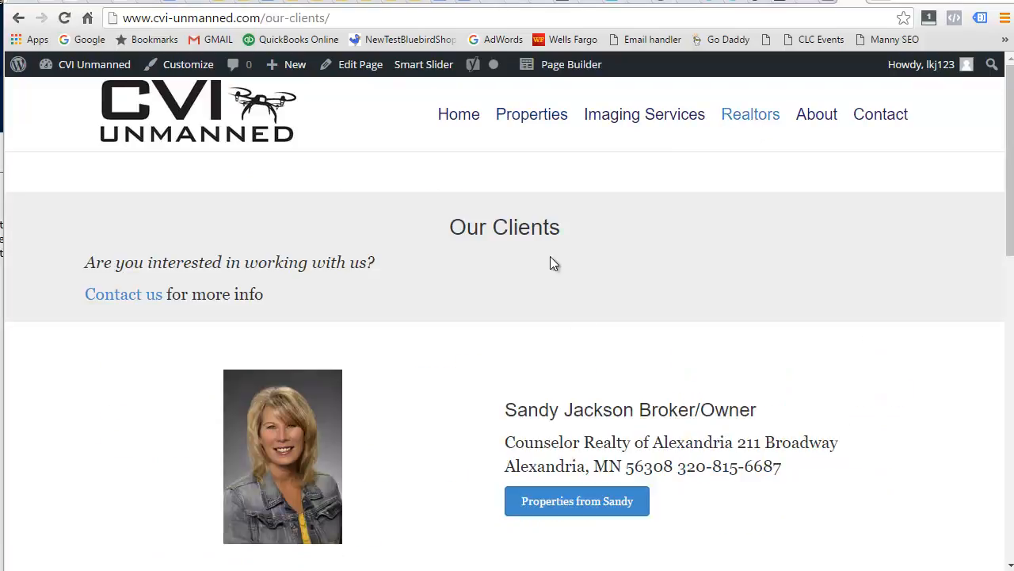
{"action": "scroll", "coordinate": [559, 317], "scroll_direction": "down", "scroll_amount": 3}
{"action": "left_click", "coordinate": [562, 321]}
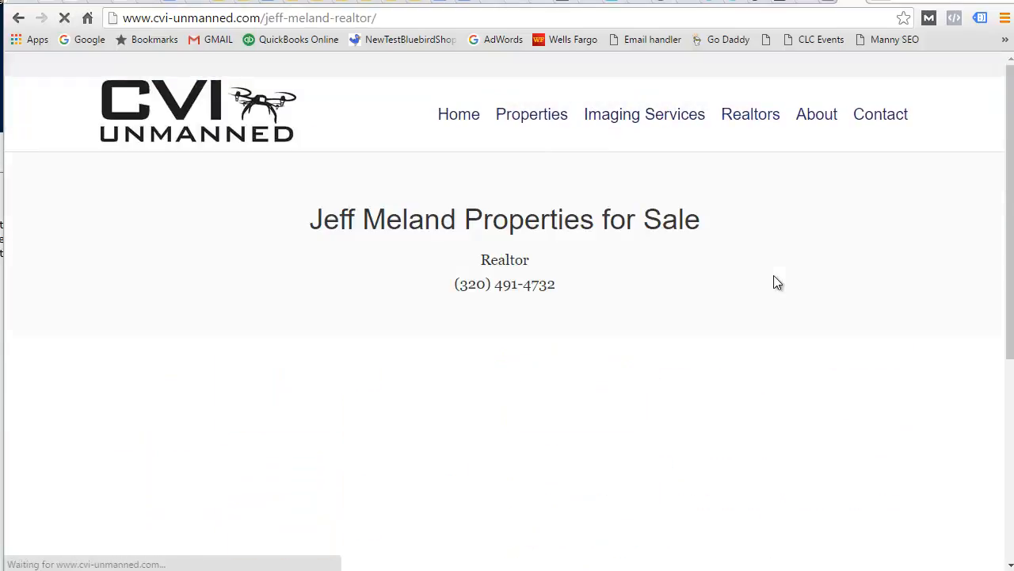
{"action": "scroll", "coordinate": [842, 295], "scroll_direction": "down", "scroll_amount": 2}
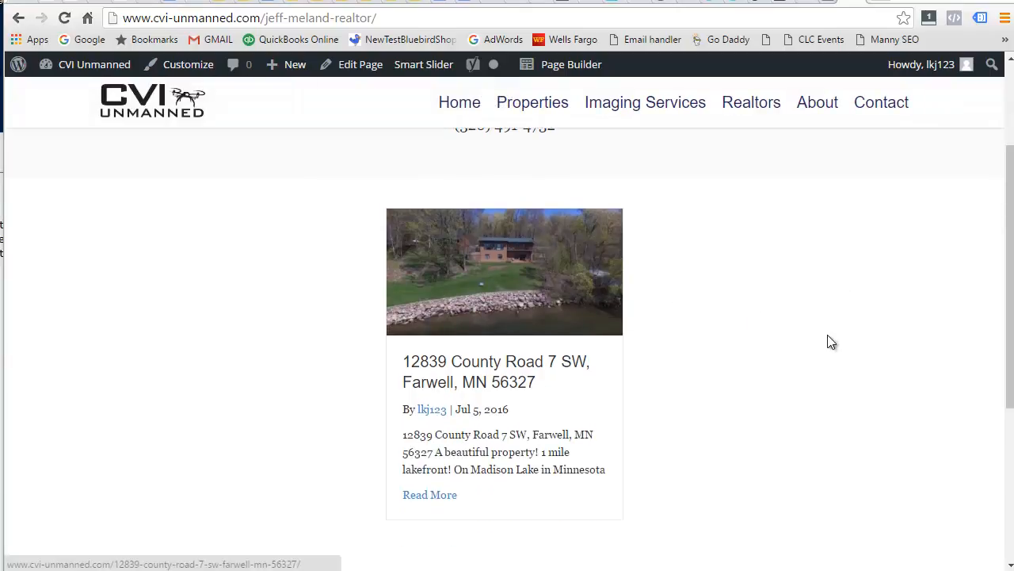
{"action": "scroll", "coordinate": [752, 333], "scroll_direction": "down", "scroll_amount": 2}
{"action": "scroll", "coordinate": [396, 325], "scroll_direction": "up", "scroll_amount": 2}
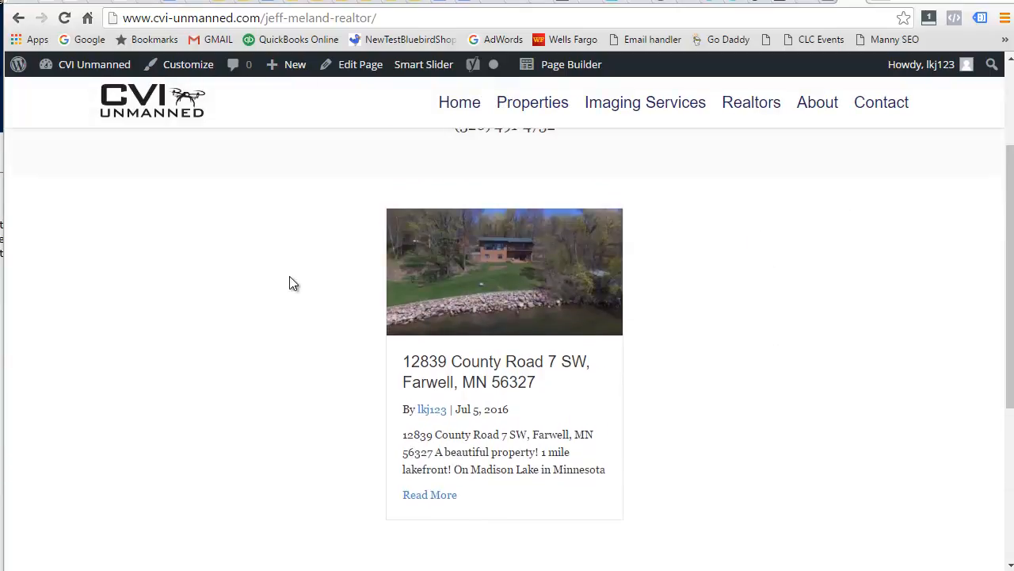
{"action": "scroll", "coordinate": [274, 283], "scroll_direction": "down", "scroll_amount": 3}
{"action": "scroll", "coordinate": [799, 348], "scroll_direction": "up", "scroll_amount": 4}
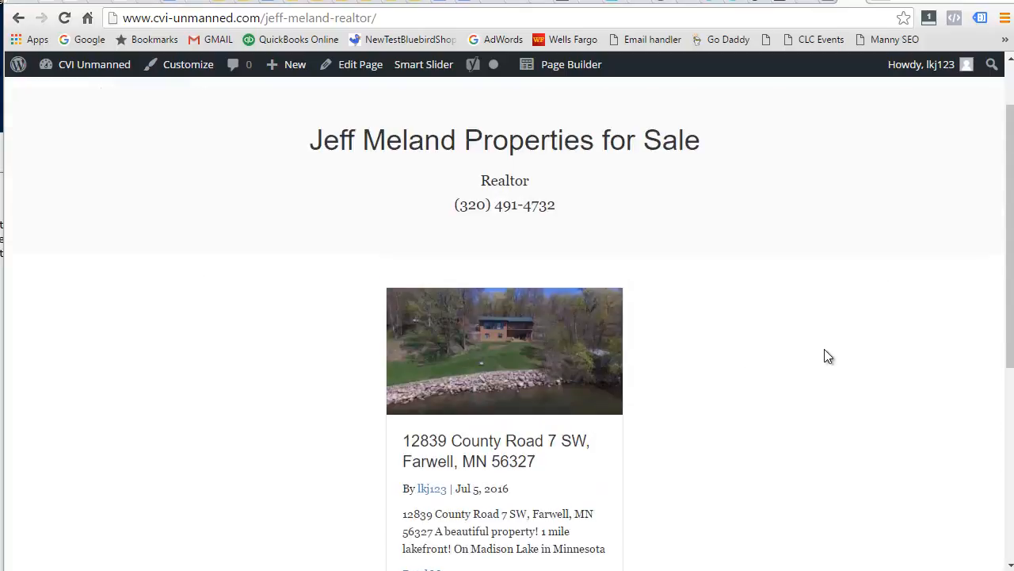
{"action": "scroll", "coordinate": [825, 356], "scroll_direction": "up", "scroll_amount": 1}
{"action": "scroll", "coordinate": [503, 434], "scroll_direction": "down", "scroll_amount": 3}
{"action": "scroll", "coordinate": [504, 434], "scroll_direction": "down", "scroll_amount": 2}
{"action": "scroll", "coordinate": [326, 394], "scroll_direction": "up", "scroll_amount": 4}
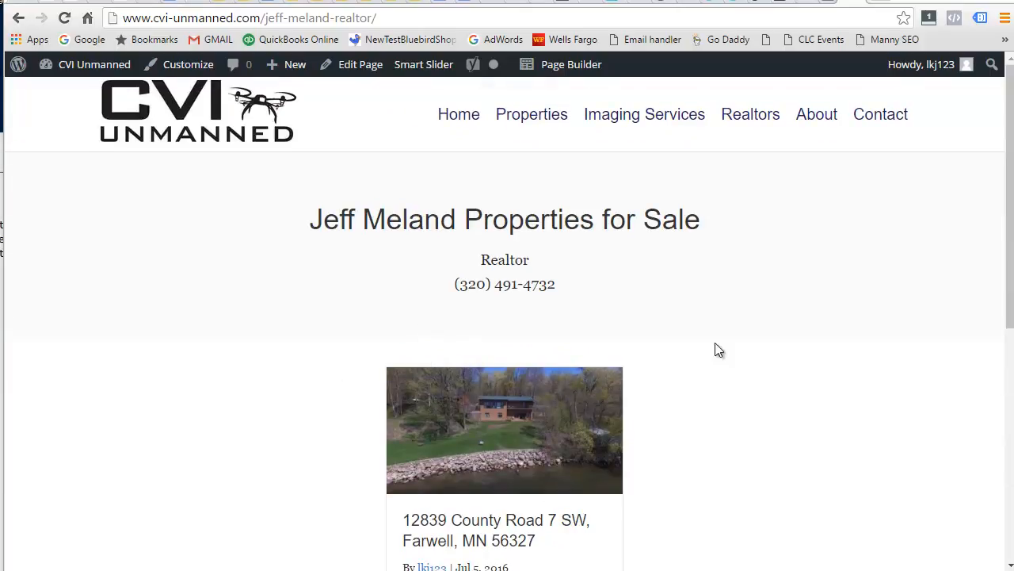